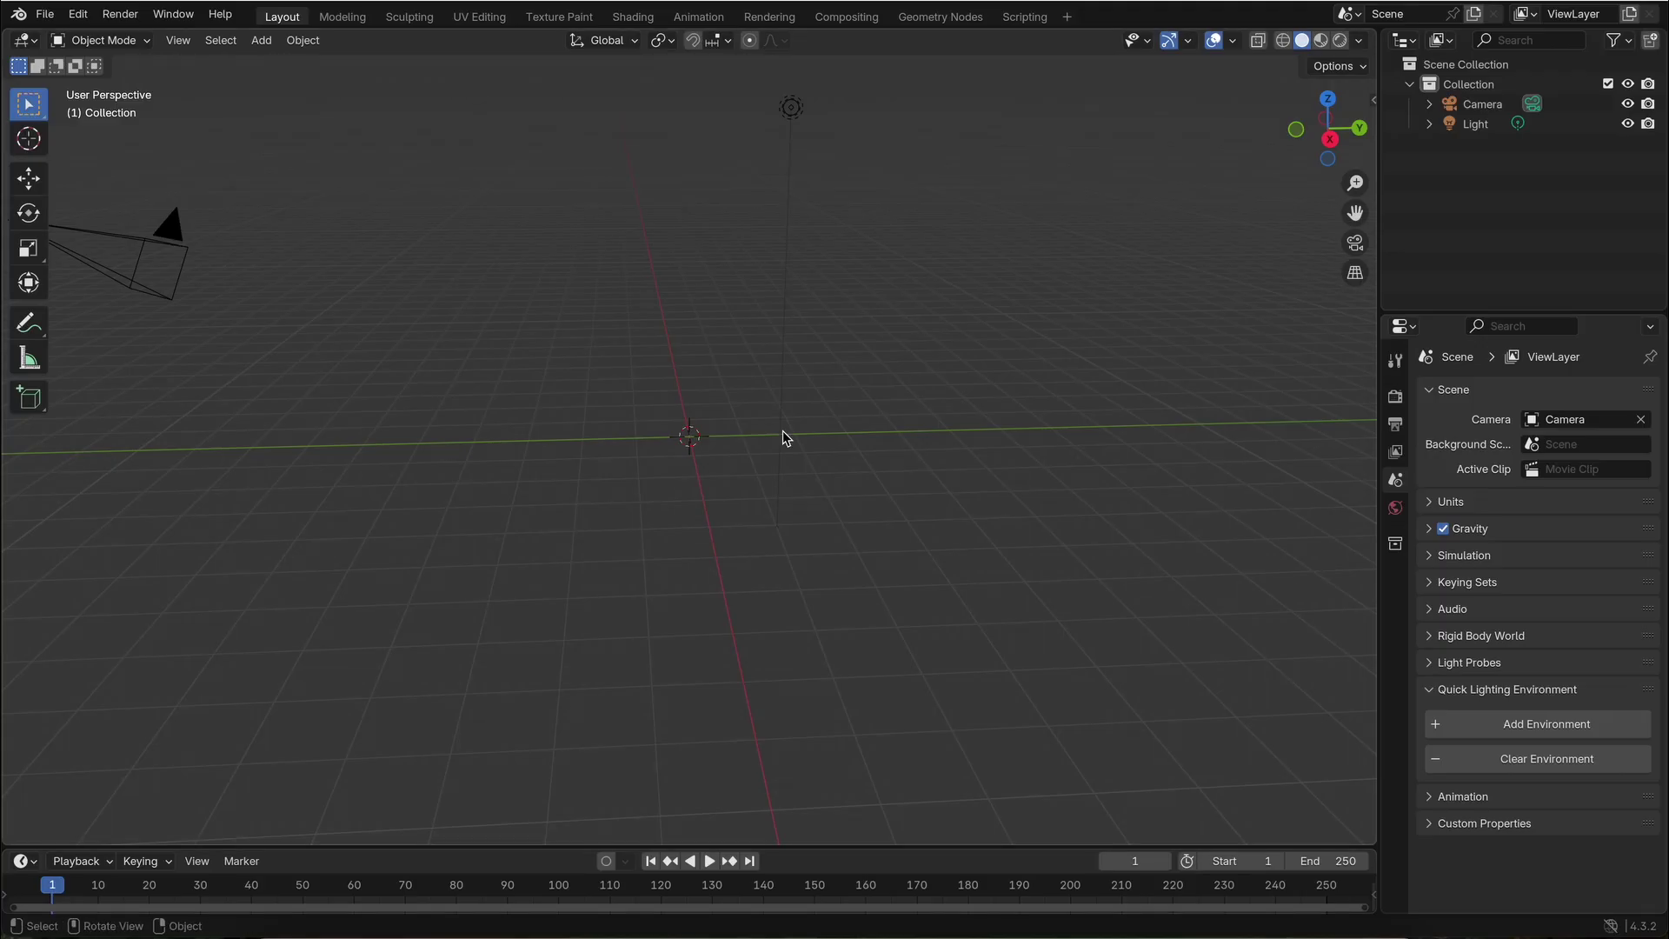
Add a plane and scale it up to about 5.56.
key("shift+a")
mouse_move(685, 432)
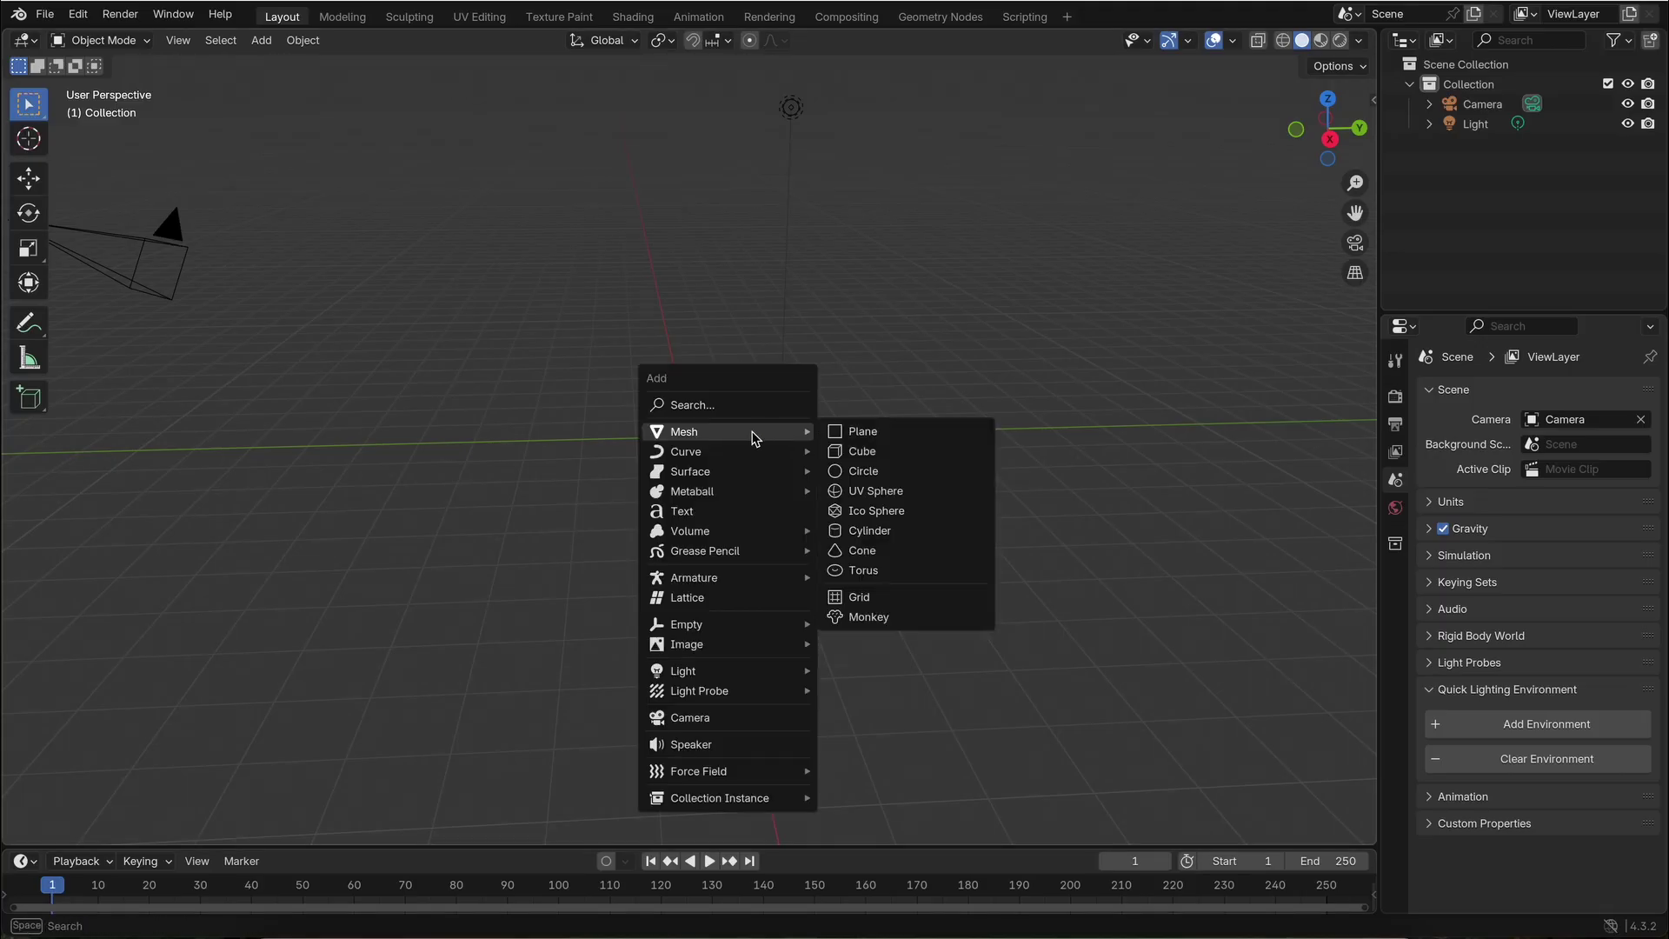
left_click(880, 438)
middle_click_drag(804, 456, 730, 443)
key("s")
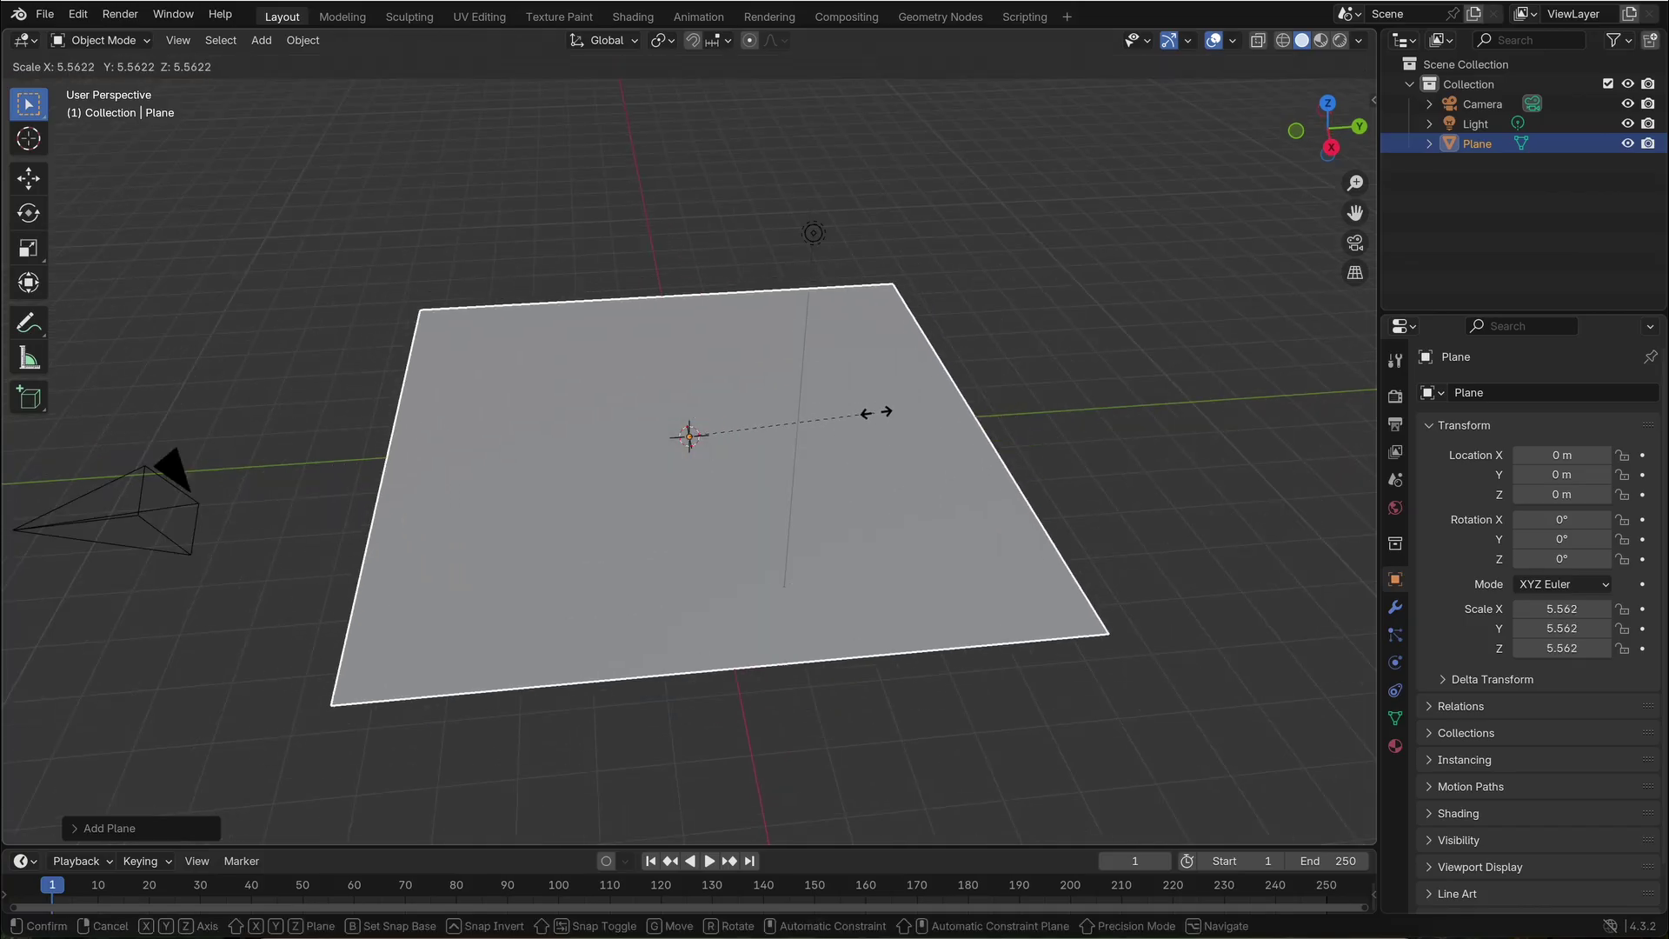
left_click(875, 414)
scroll(876, 415, "down", 2)
middle_click_drag(875, 419, 883, 414)
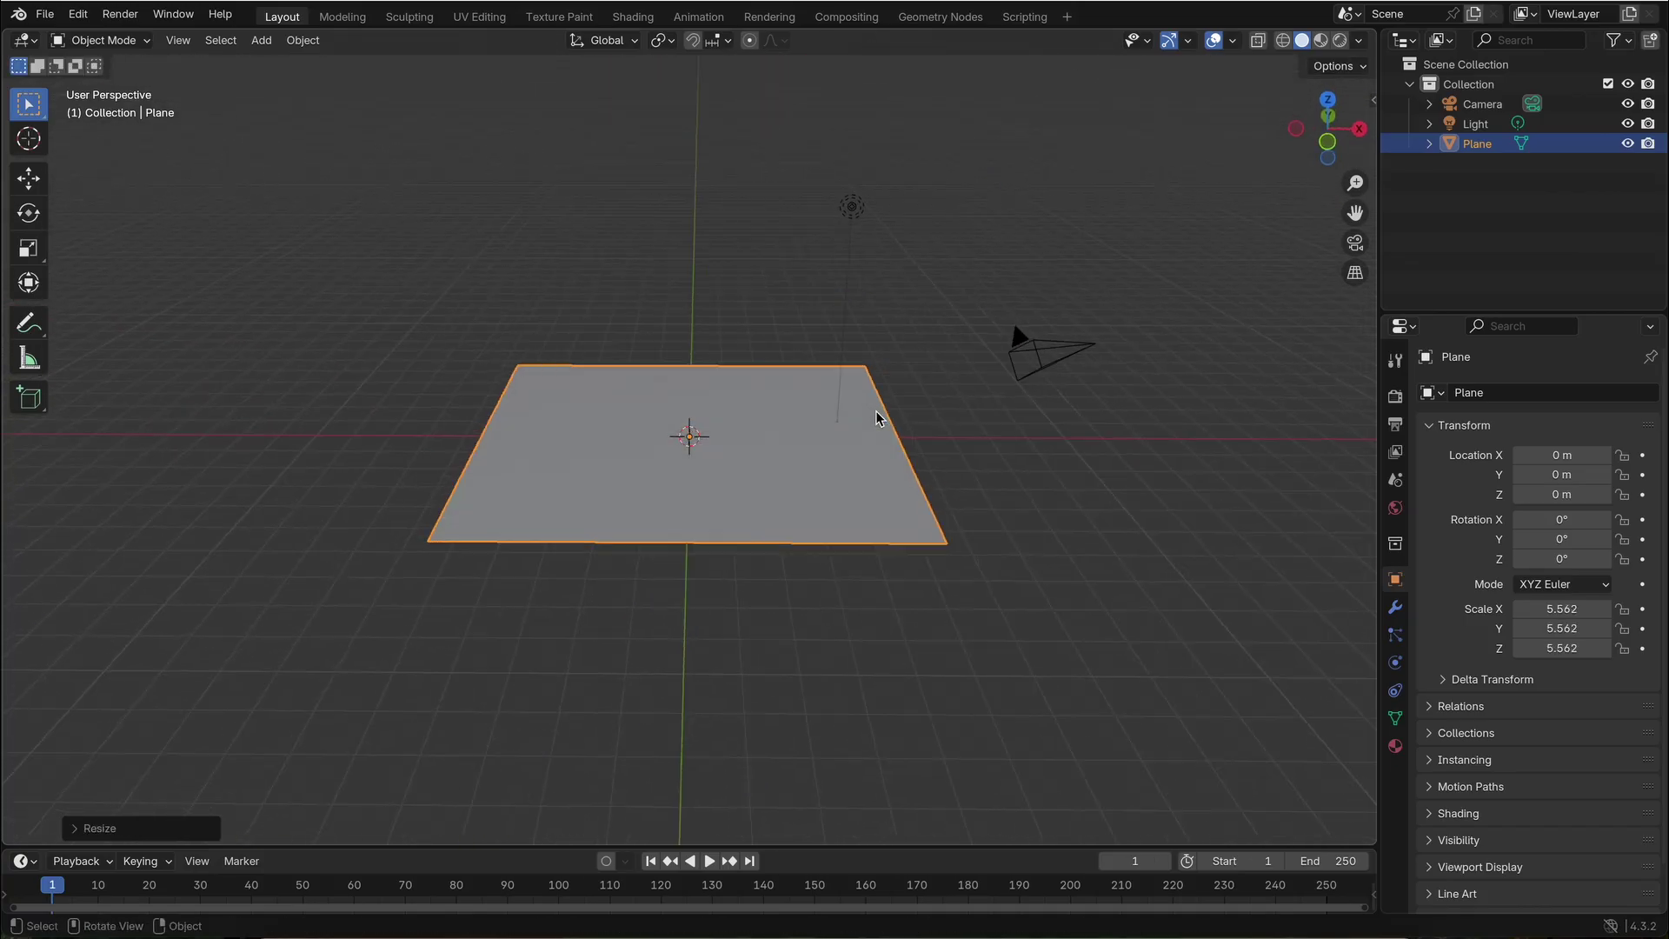
Shift the plane along X so one edge meets the origin, then set Origin to 3D Cursor.
key("g")
key("x")
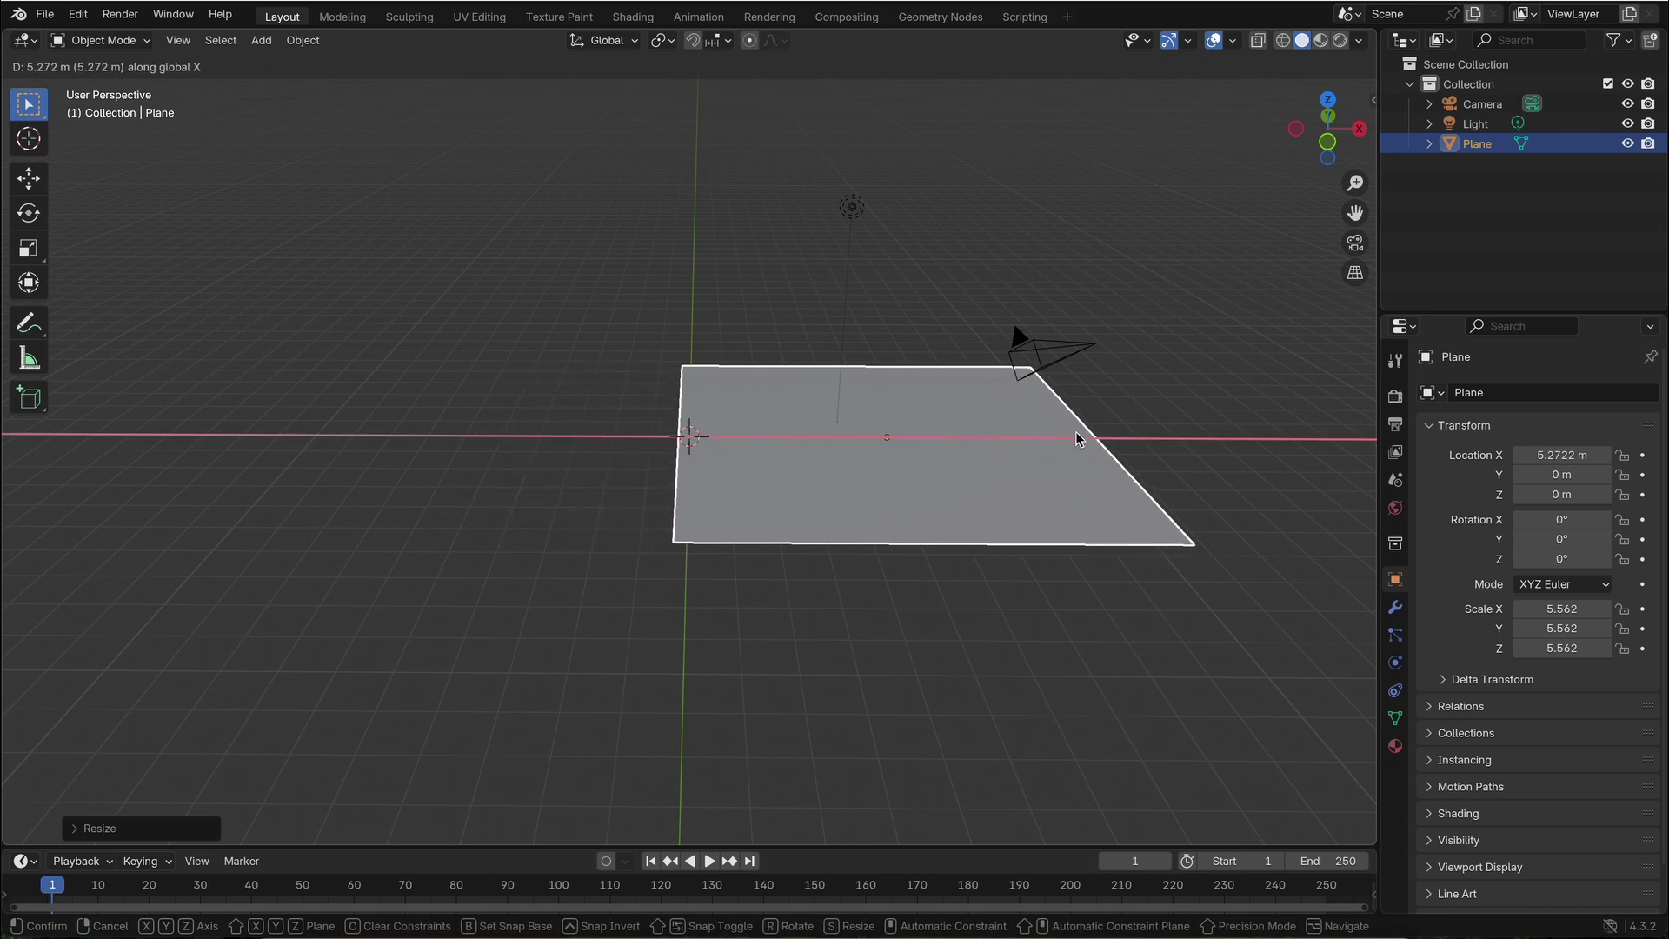
left_click(1089, 442)
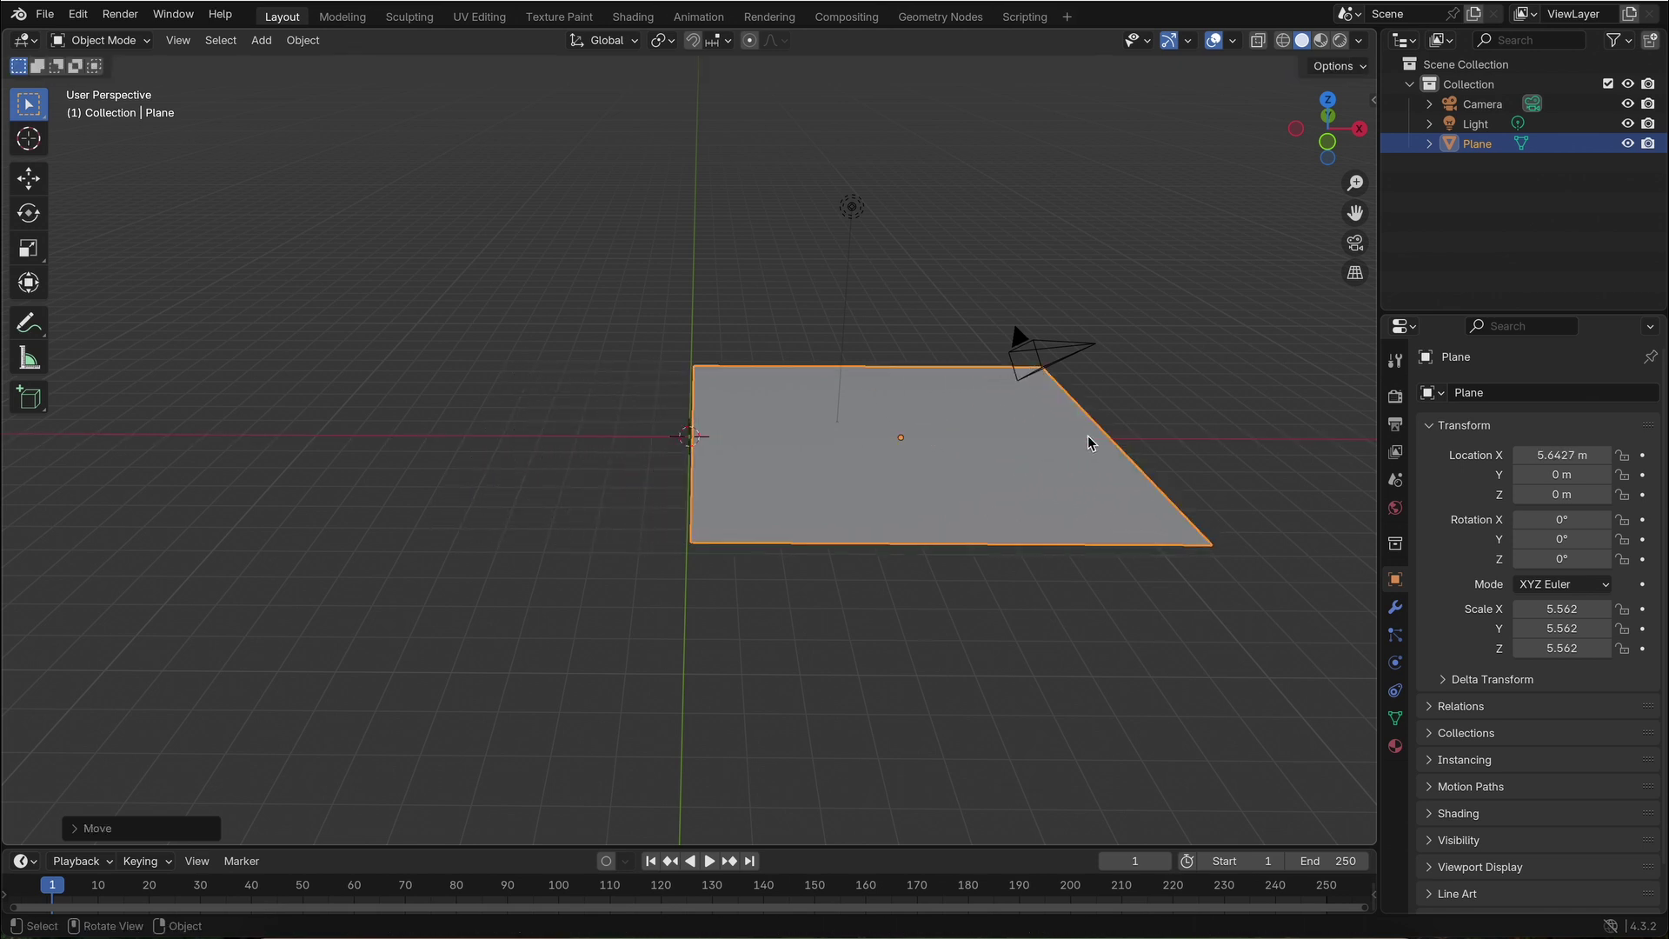
left_click(304, 41)
mouse_move(337, 82)
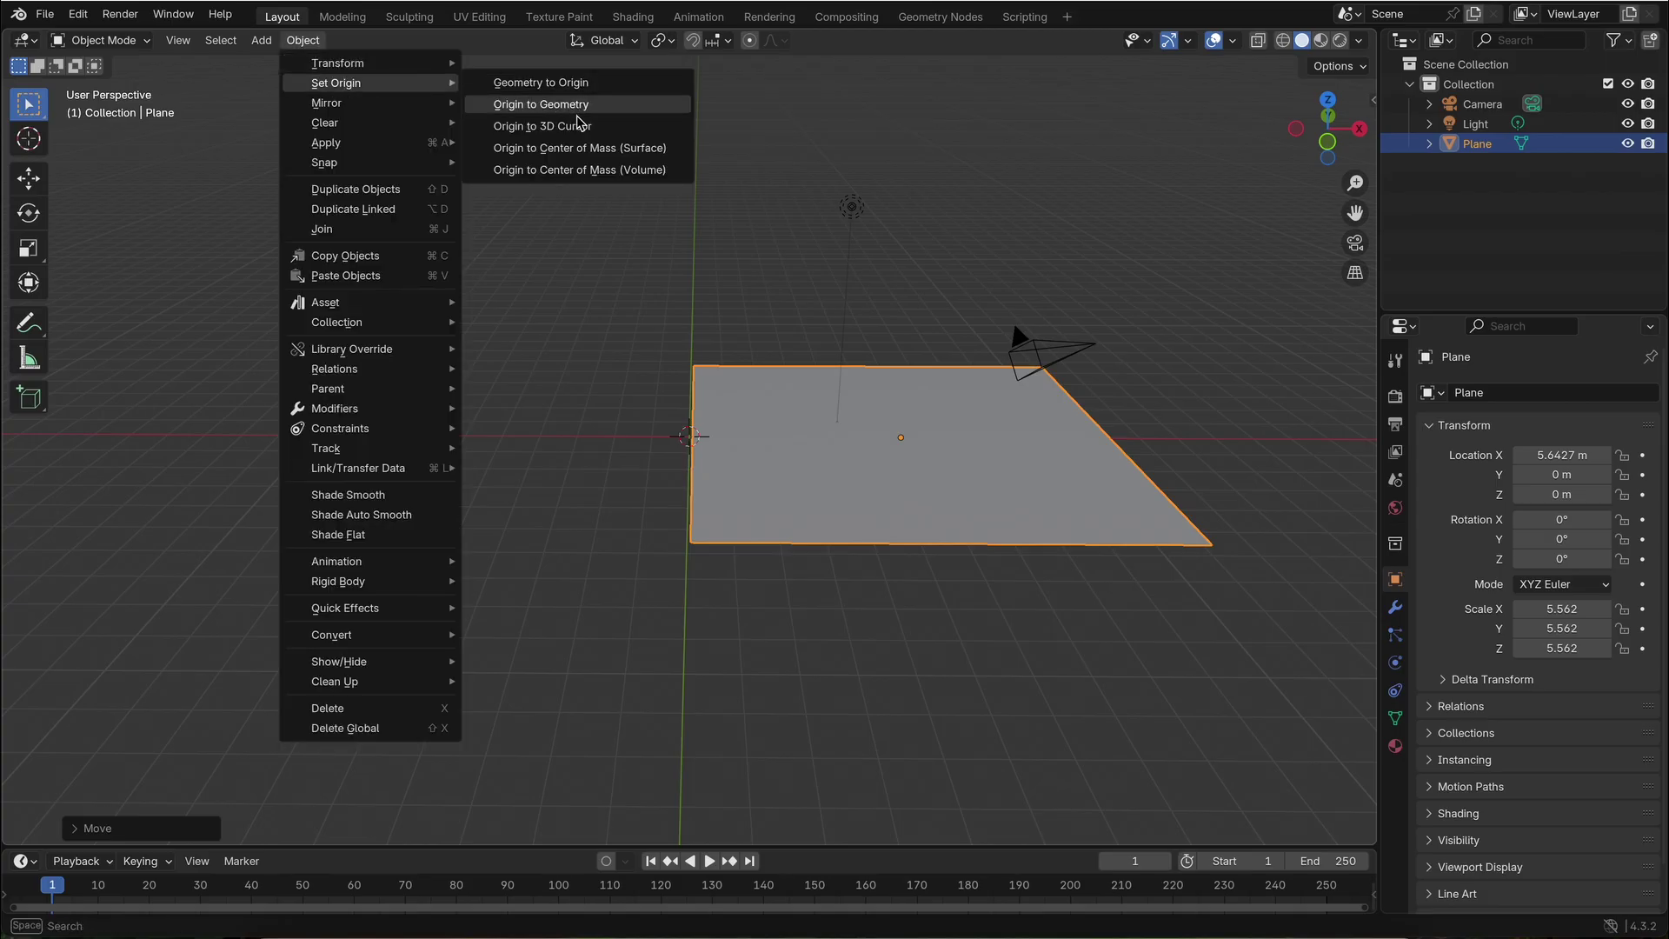
left_click(578, 126)
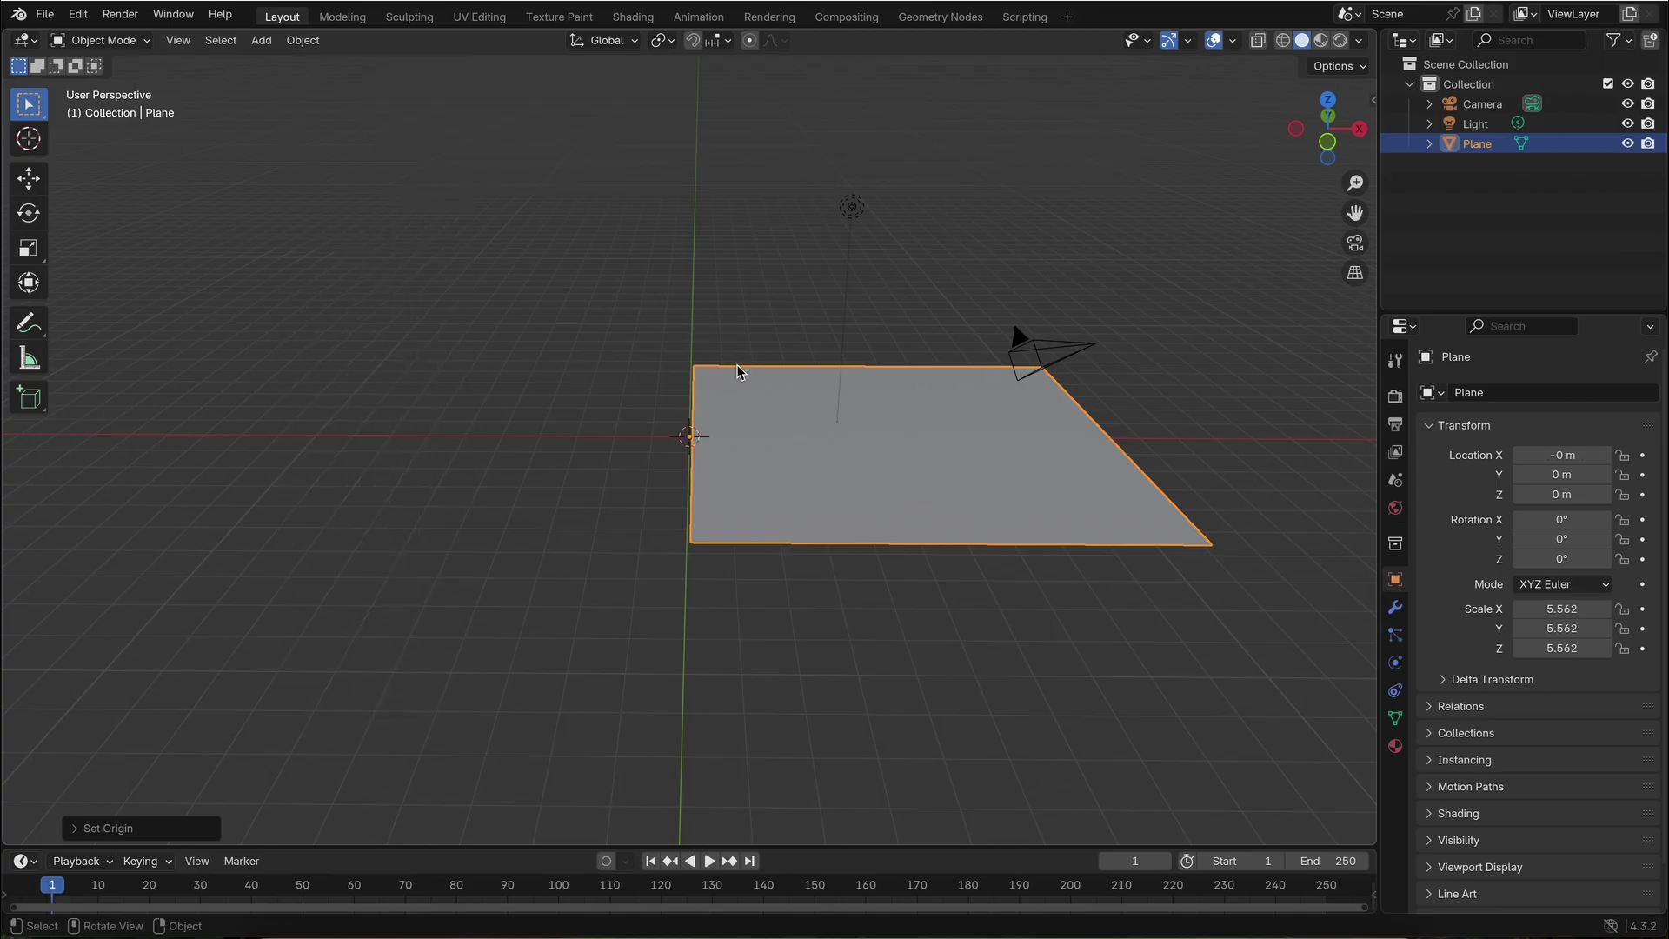
middle_click_drag(737, 371, 736, 371)
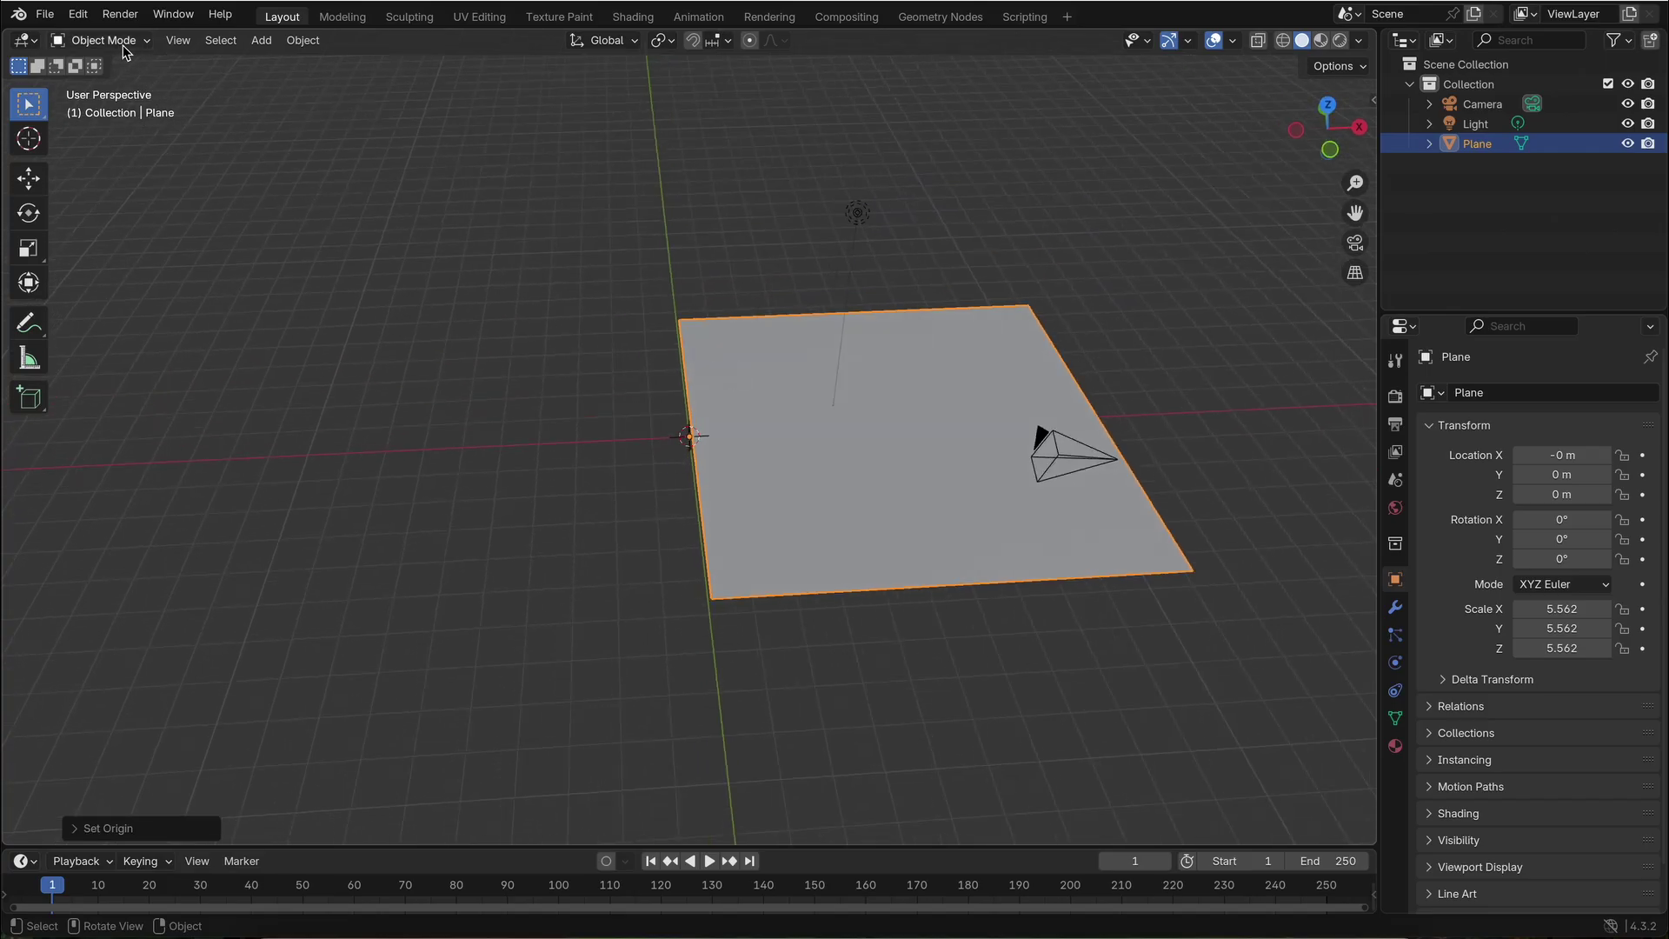
Turn the enlarged lower area into a Shader Editor and create a new material.
left_click_drag(837, 844, 816, 570)
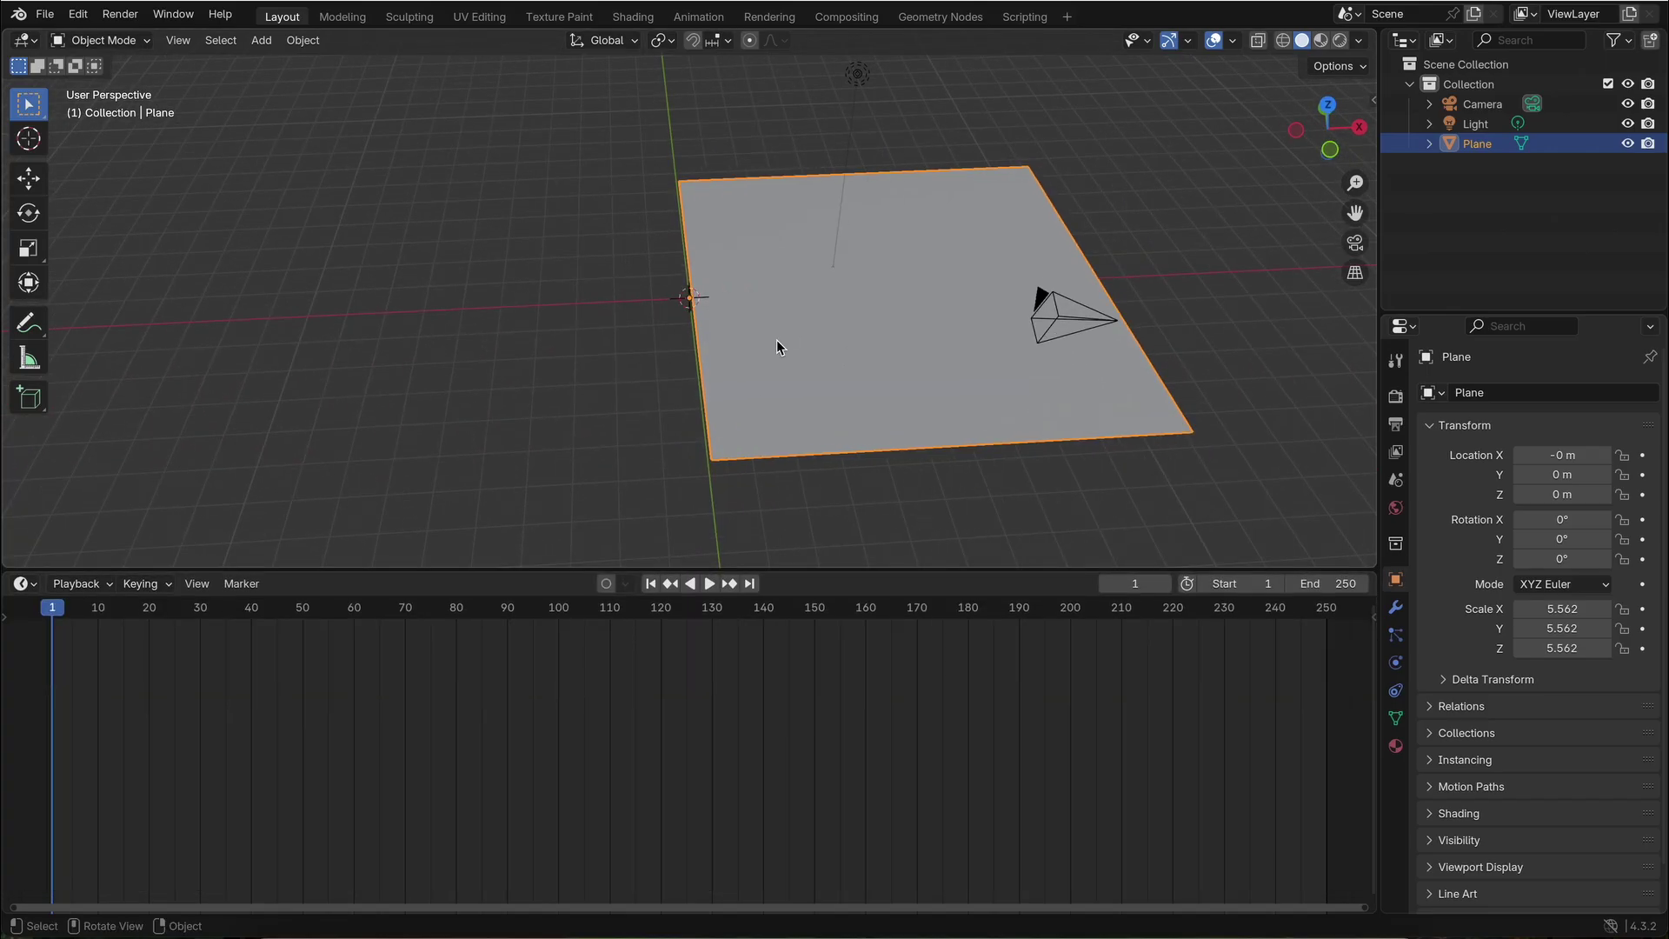
left_click(21, 582)
left_click(79, 788)
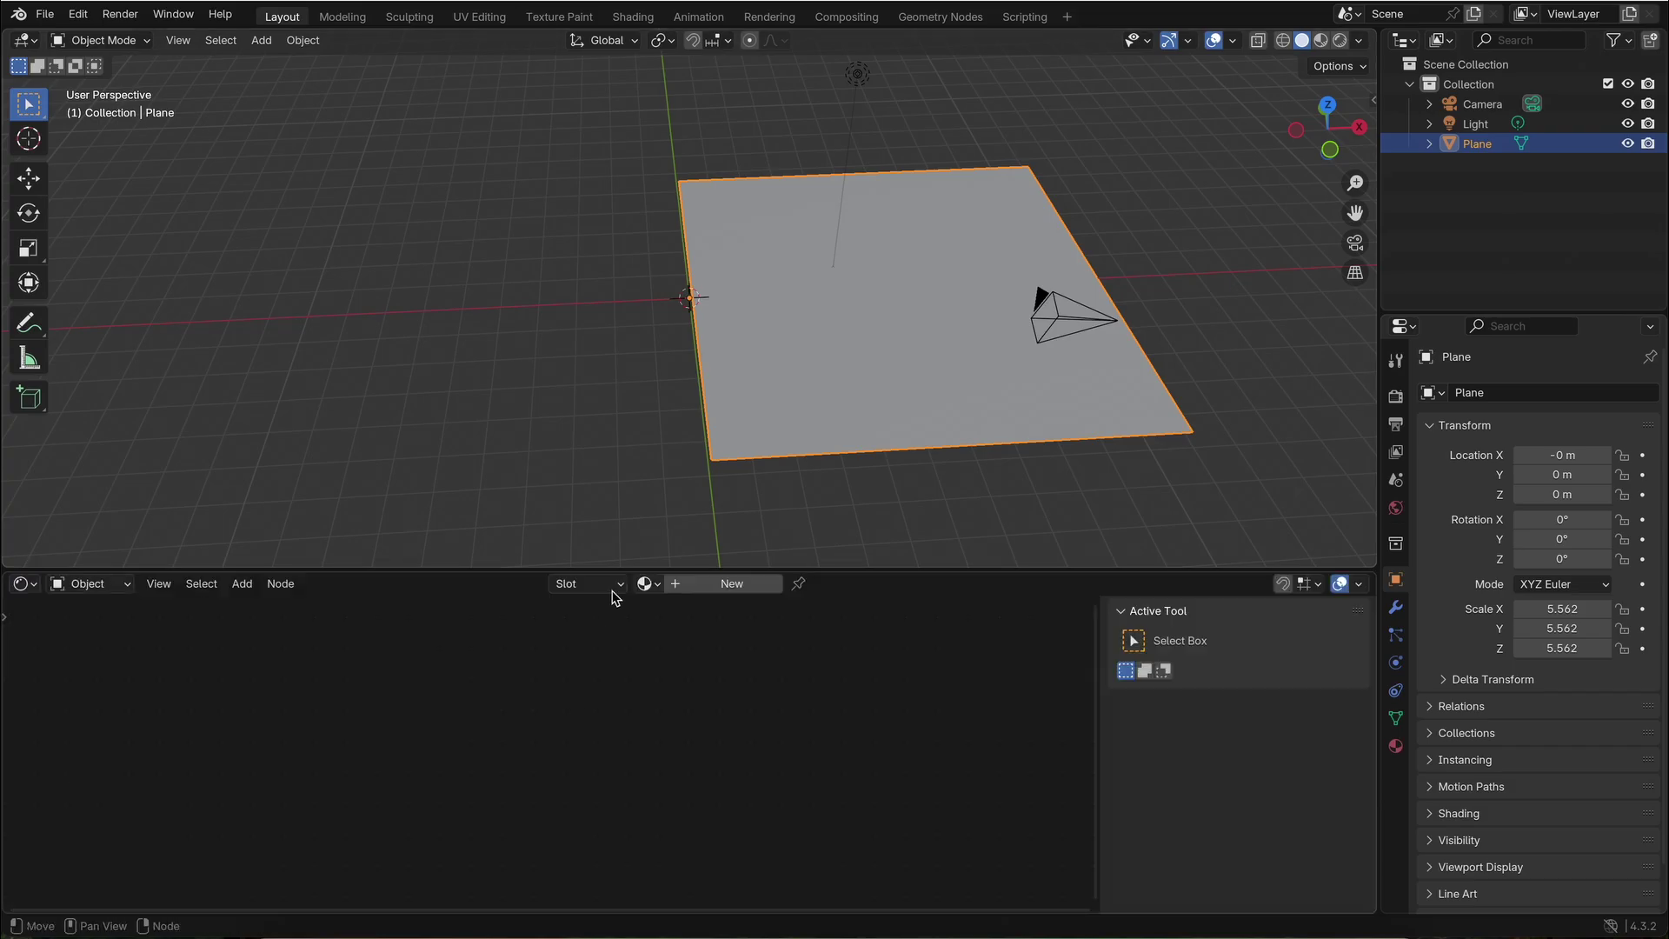
left_click(678, 583)
key("Home")
middle_click_drag(508, 732, 391, 753)
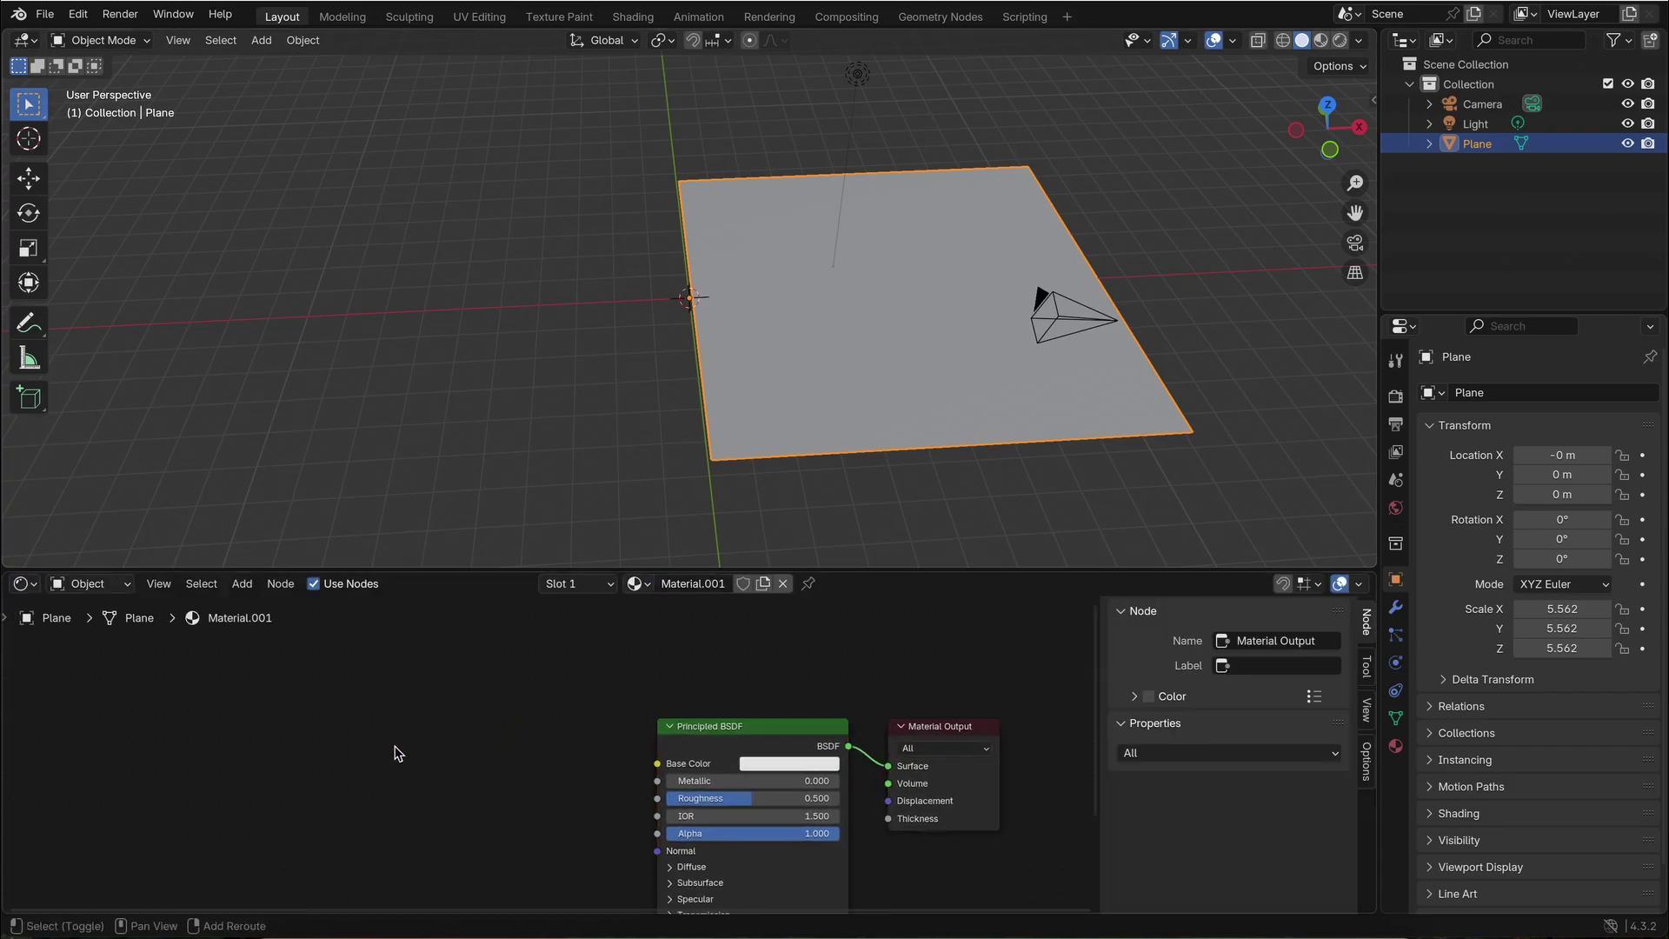
Add an Image Texture node loaded with 001.png and view it in Rendered shading.
key("shift+a")
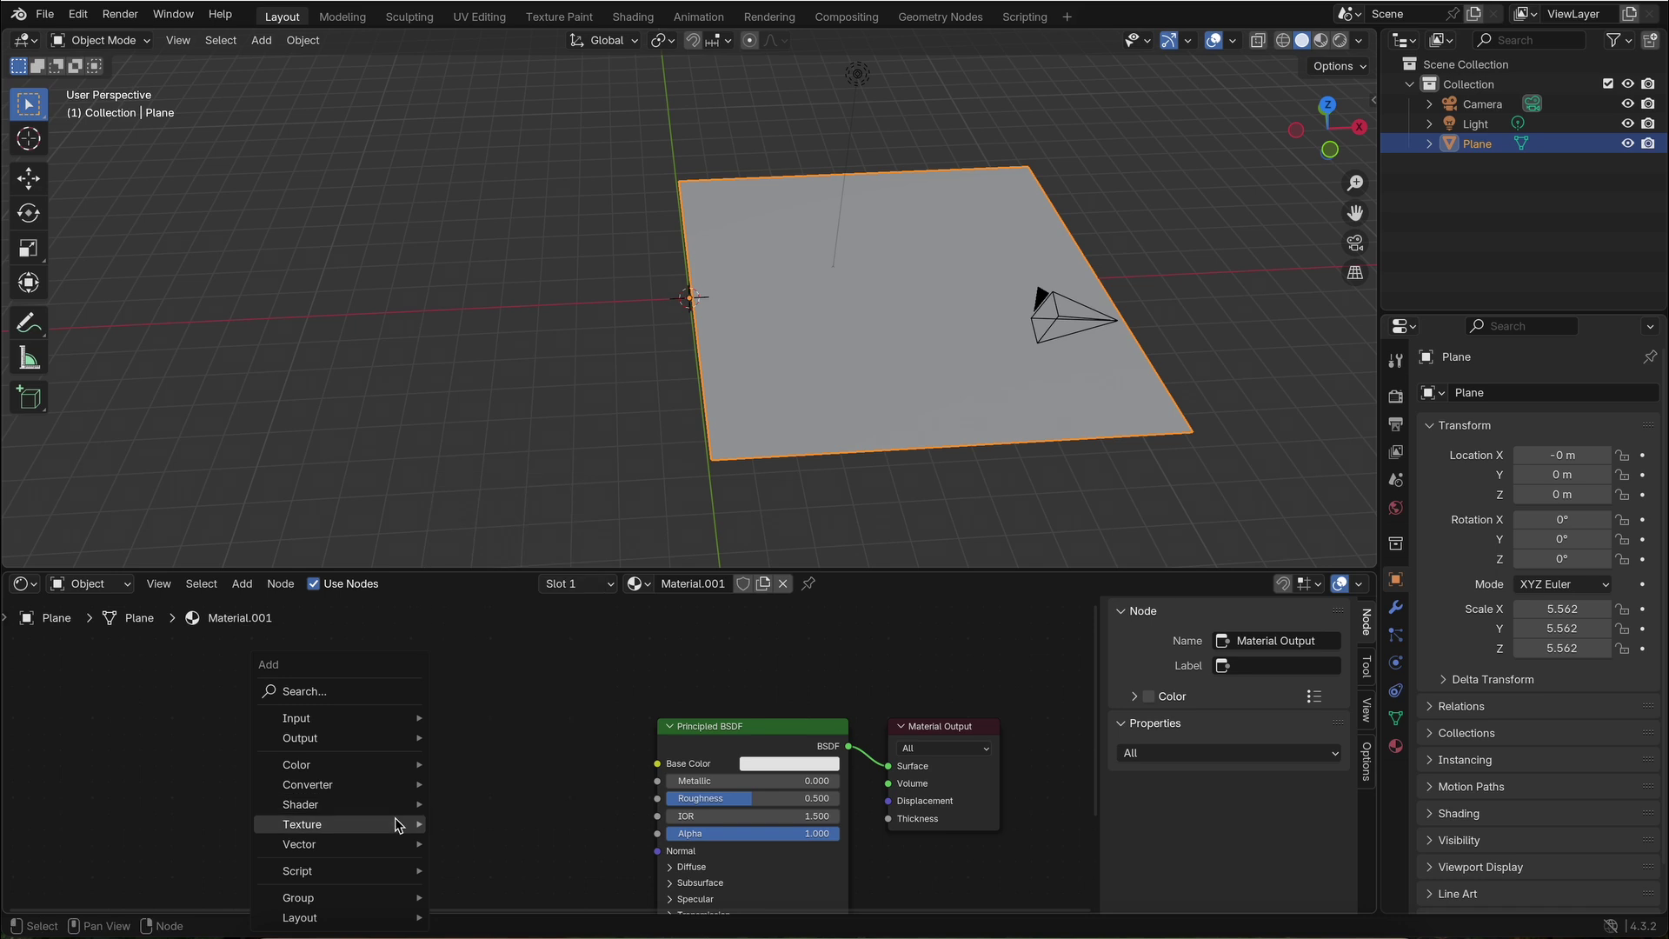
key("space")
type("ima")
key("Return")
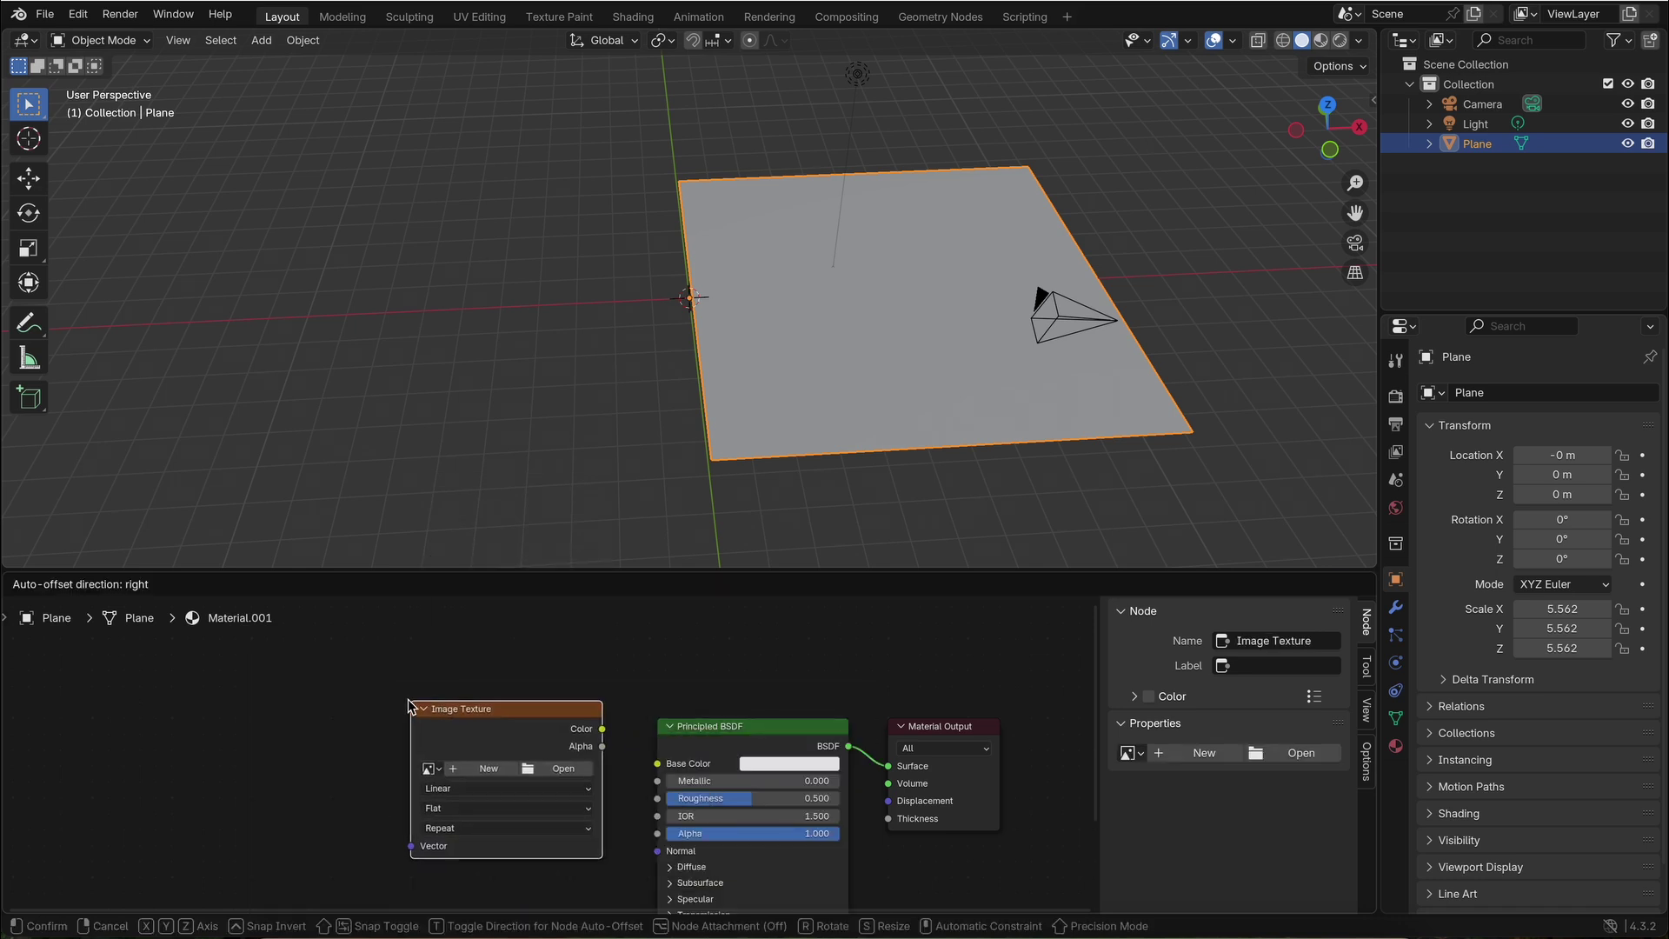
left_click(529, 775)
left_click(429, 610)
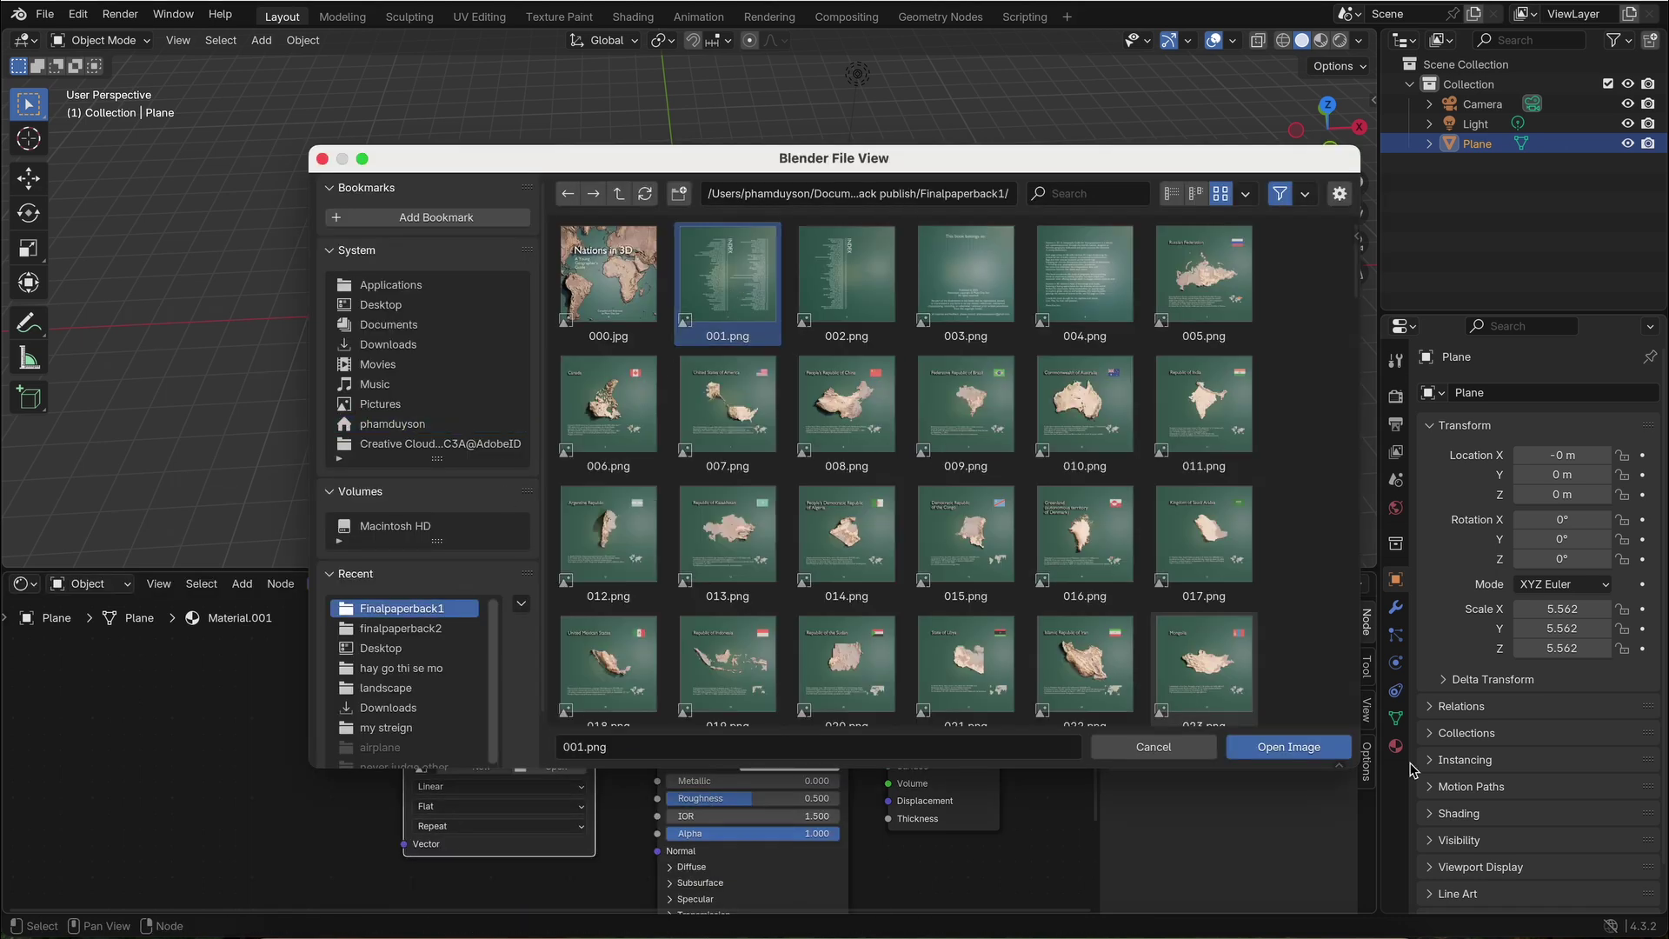
left_click(1288, 747)
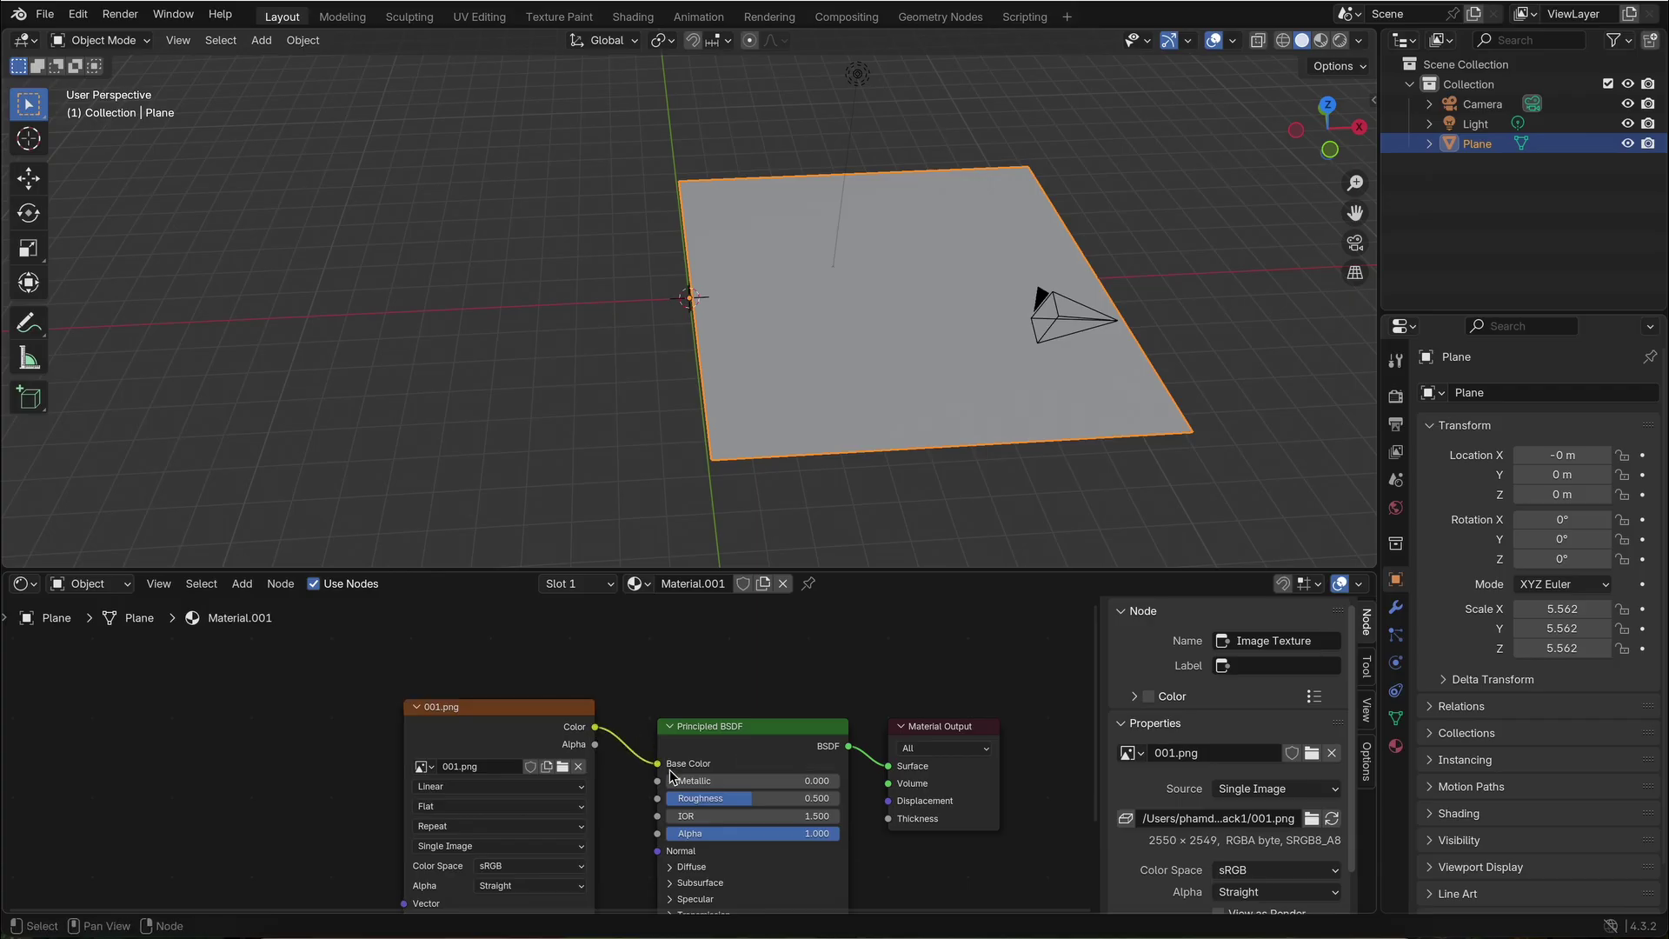
key("z")
left_click(819, 338)
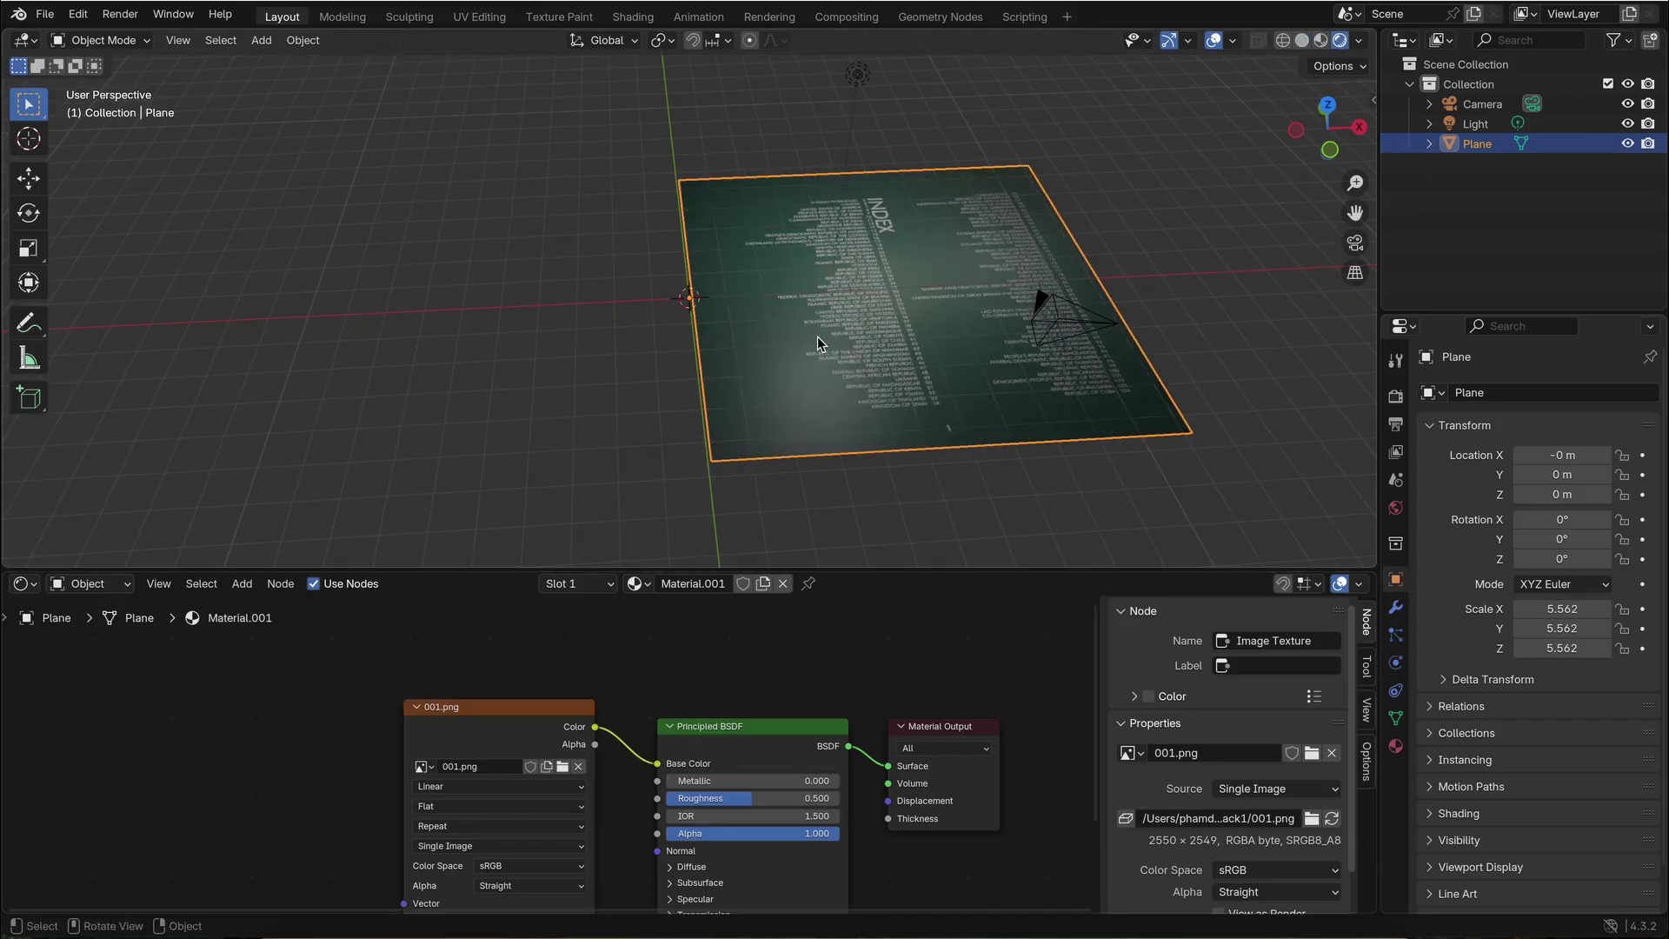
scroll(817, 337, "down", 3)
Shrink the node editor and put the textured plane into Edit Mode.
middle_click_drag(818, 342, 763, 562)
left_click_drag(764, 573, 783, 727)
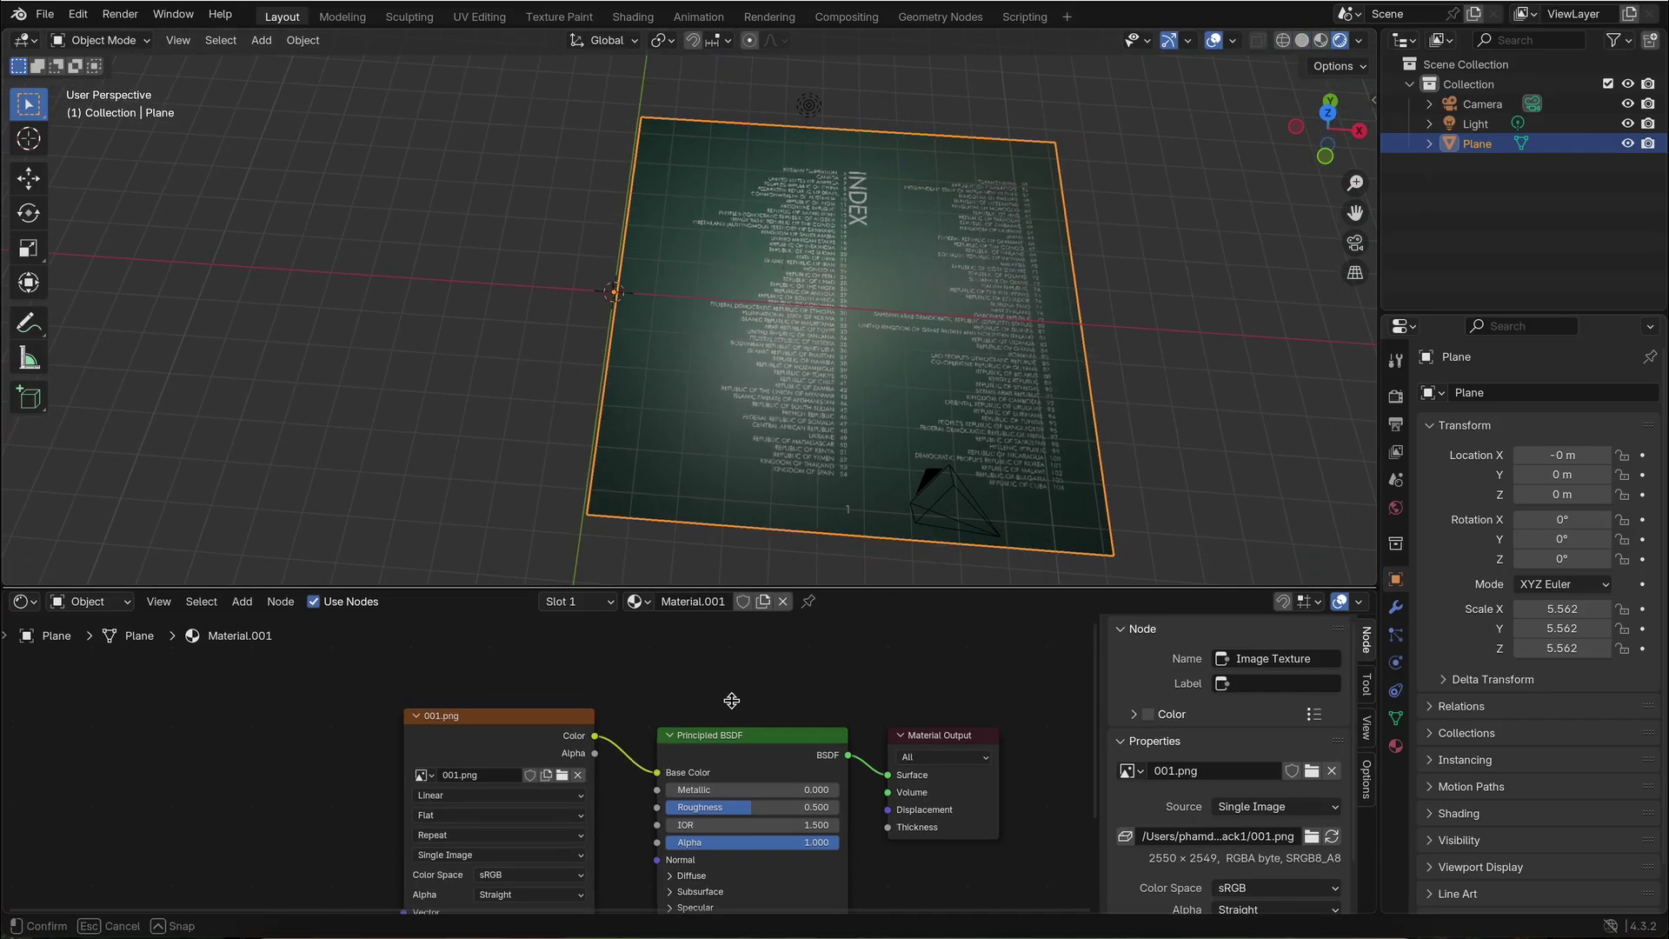
middle_click_drag(788, 511, 788, 512)
left_click(130, 40)
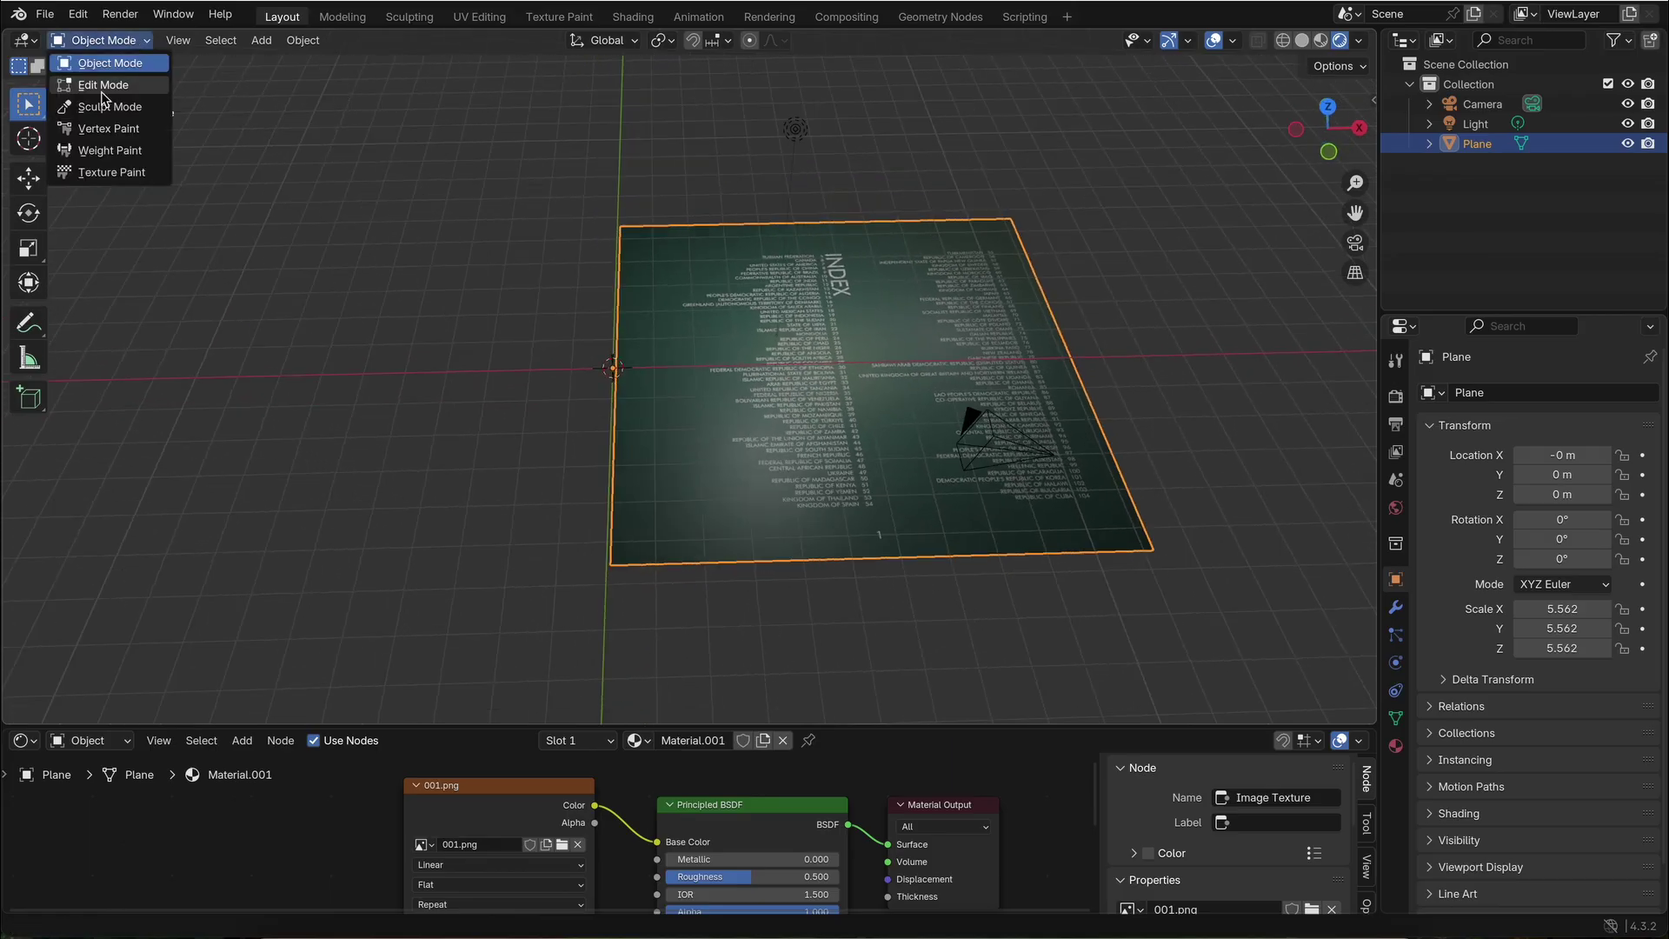
left_click(97, 81)
Subdivide the mesh four times into a fine grid, then return to Object Mode.
right_click(688, 299)
left_click(578, 297)
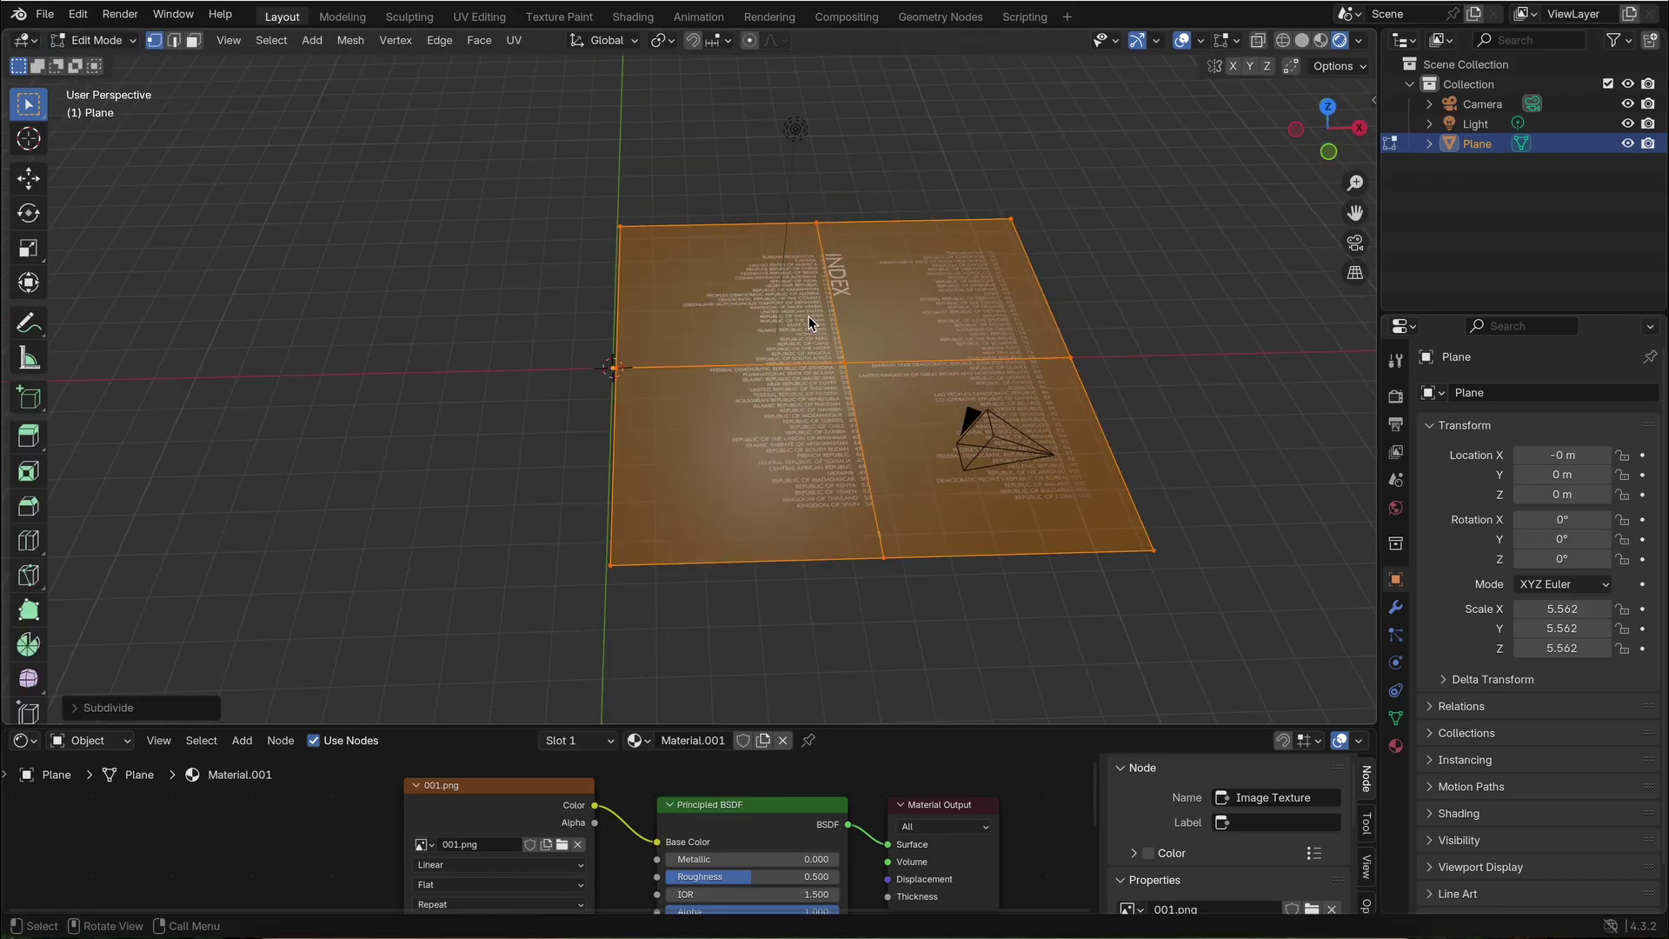
right_click(808, 315)
left_click(808, 315)
right_click(810, 317)
left_click(809, 317)
right_click(809, 322)
left_click(810, 322)
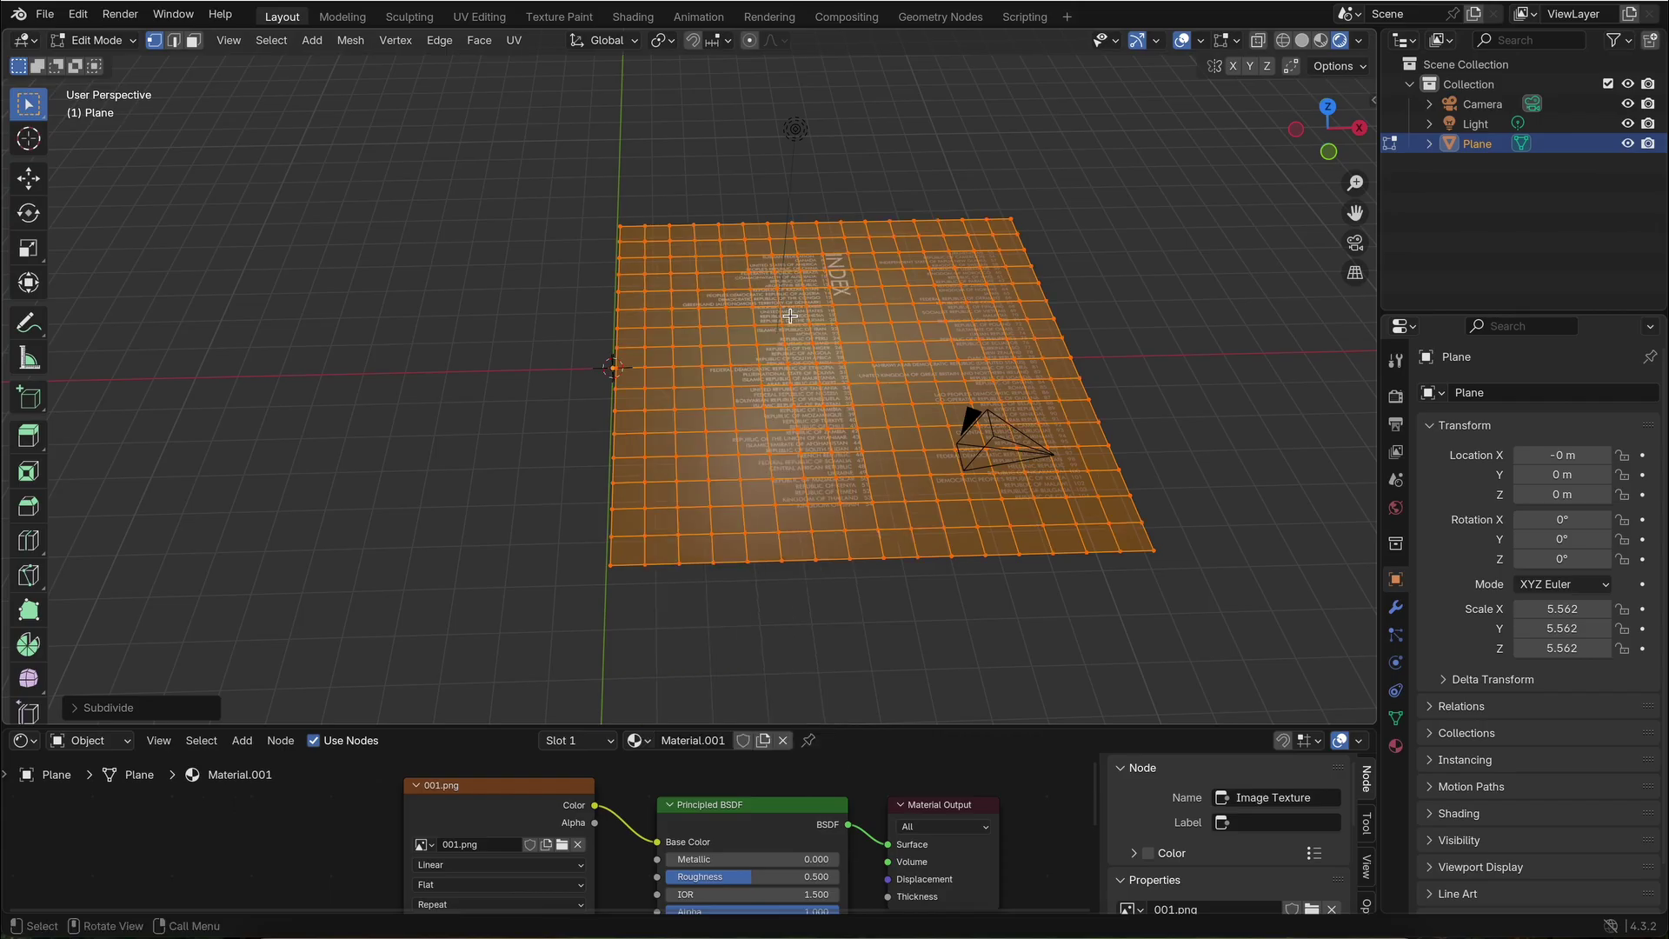
left_click(93, 41)
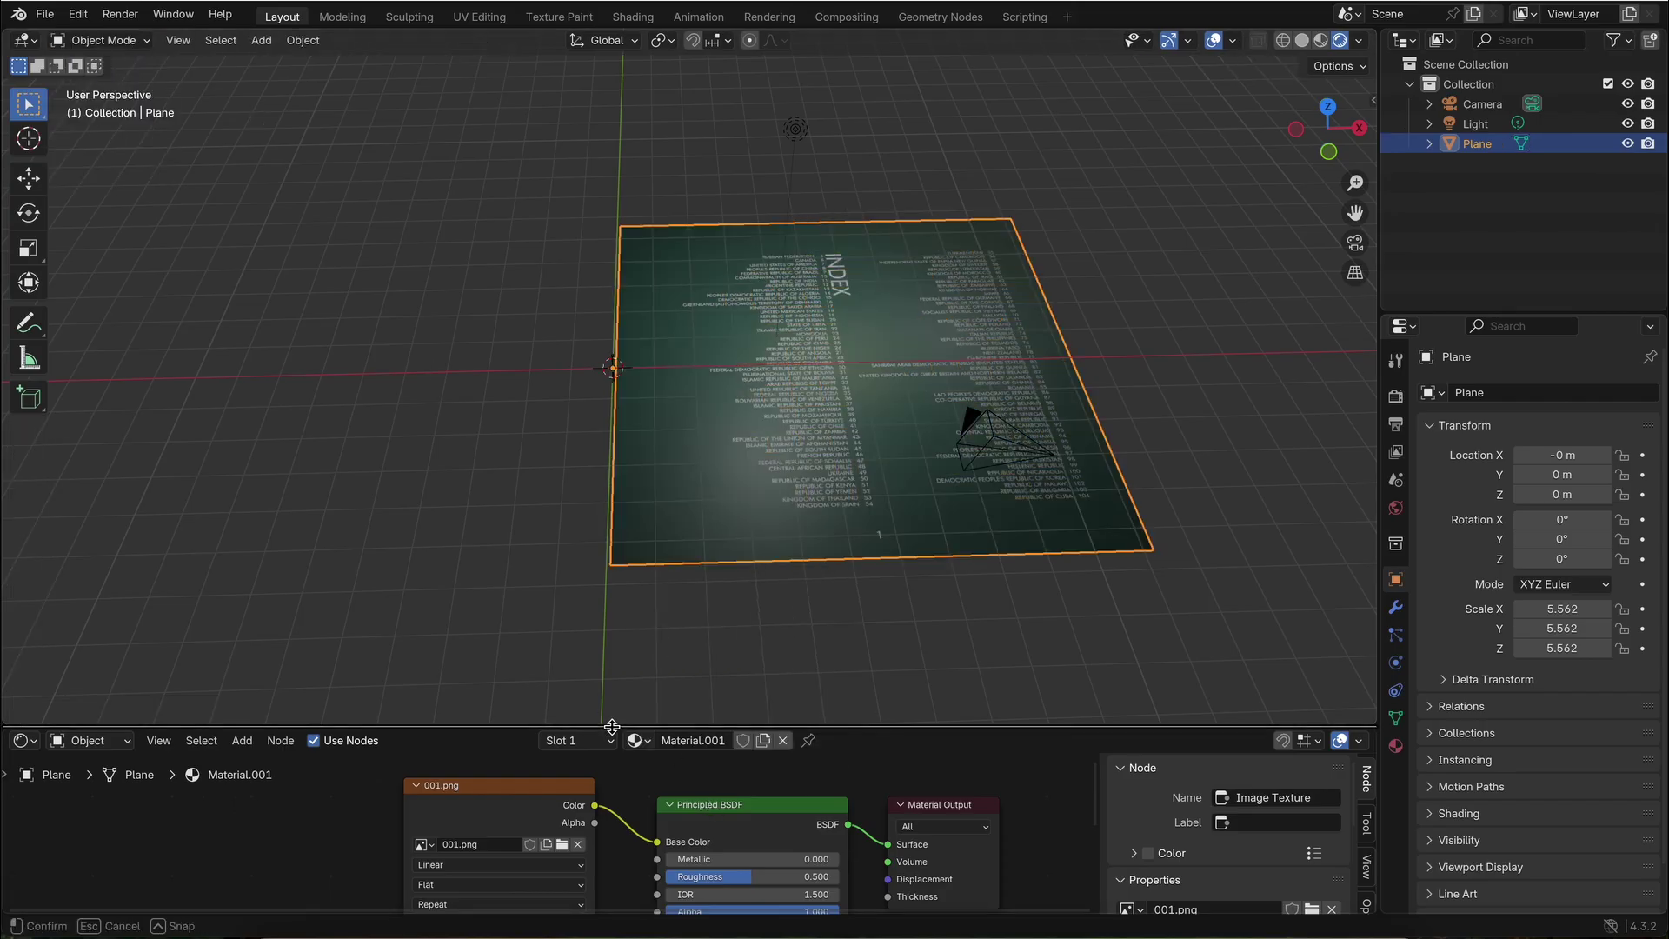
Add a Simple Deform modifier to the plane, set to Bend around the Z axis.
left_click_drag(652, 728, 652, 818)
left_click(1395, 609)
left_click(1541, 398)
type("simple")
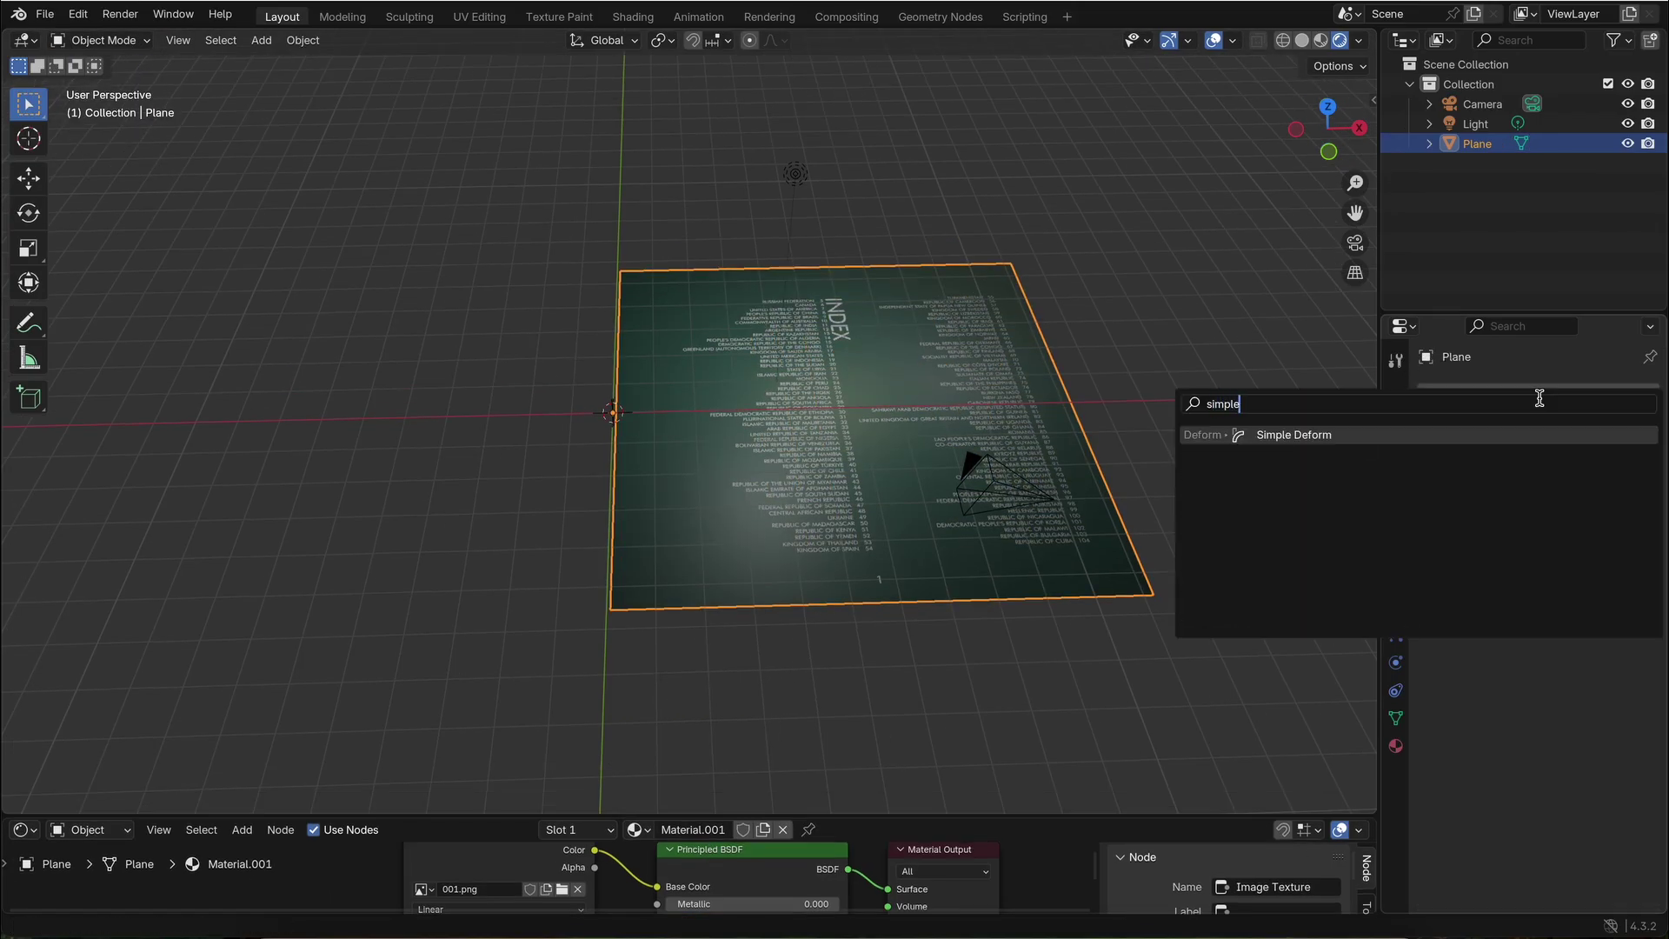
key("Return")
left_click(1508, 454)
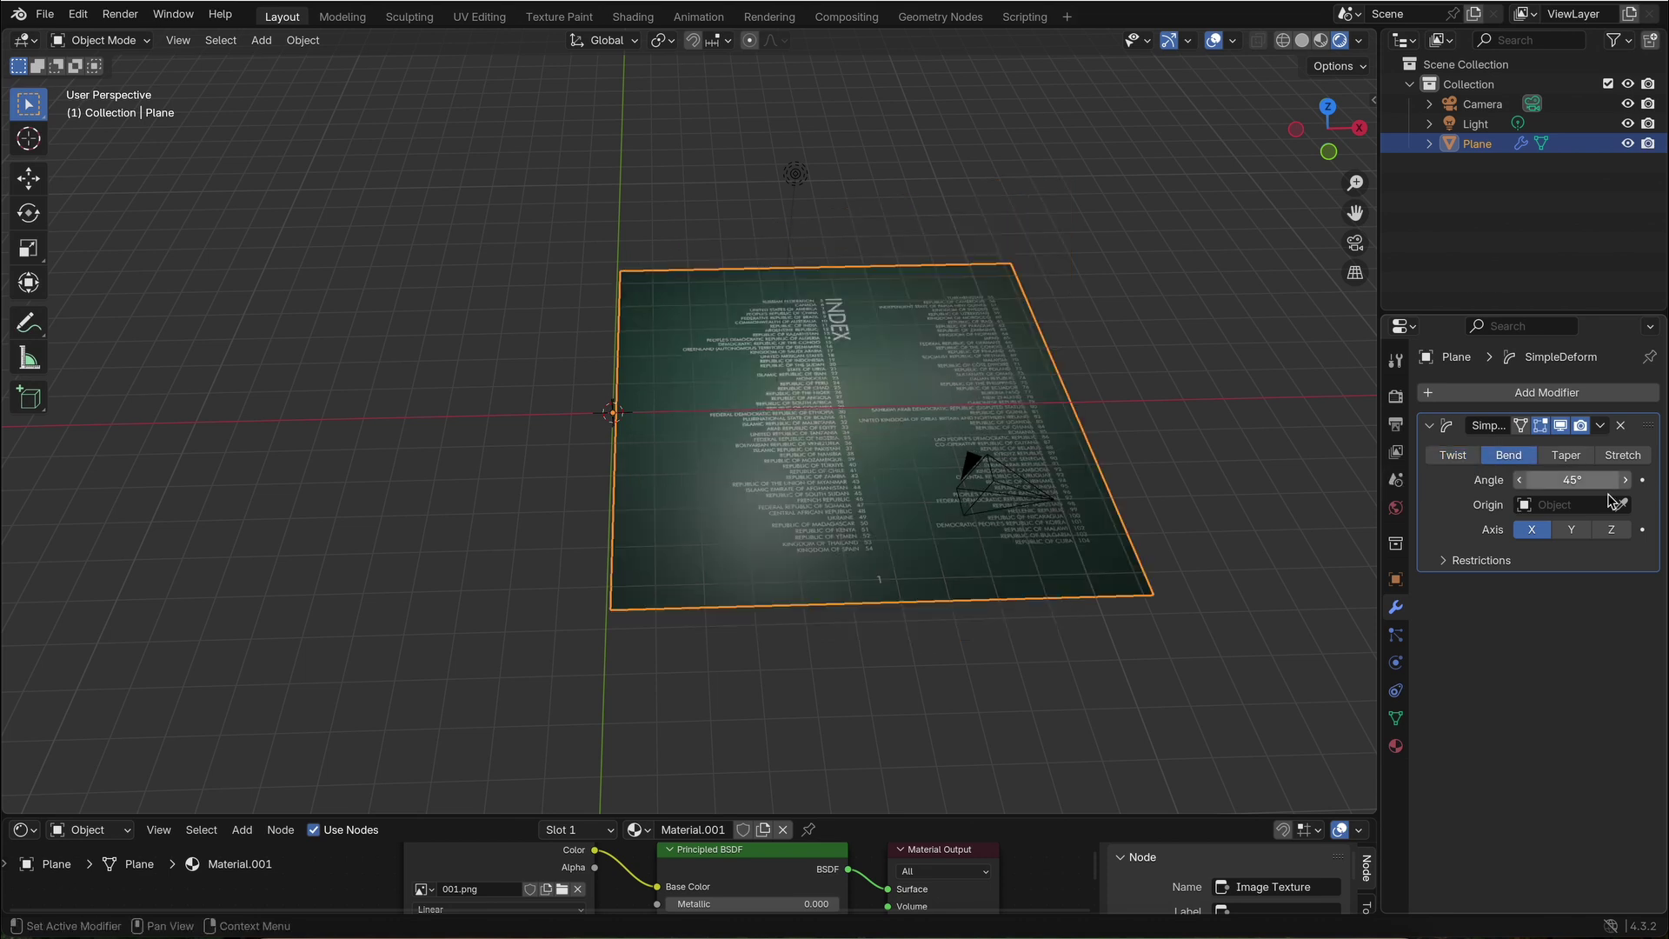
left_click(1612, 529)
In Edit Mode, rotate the plane's mesh about the X axis from the right view.
middle_click_drag(1044, 461, 411, 117)
key("Tab")
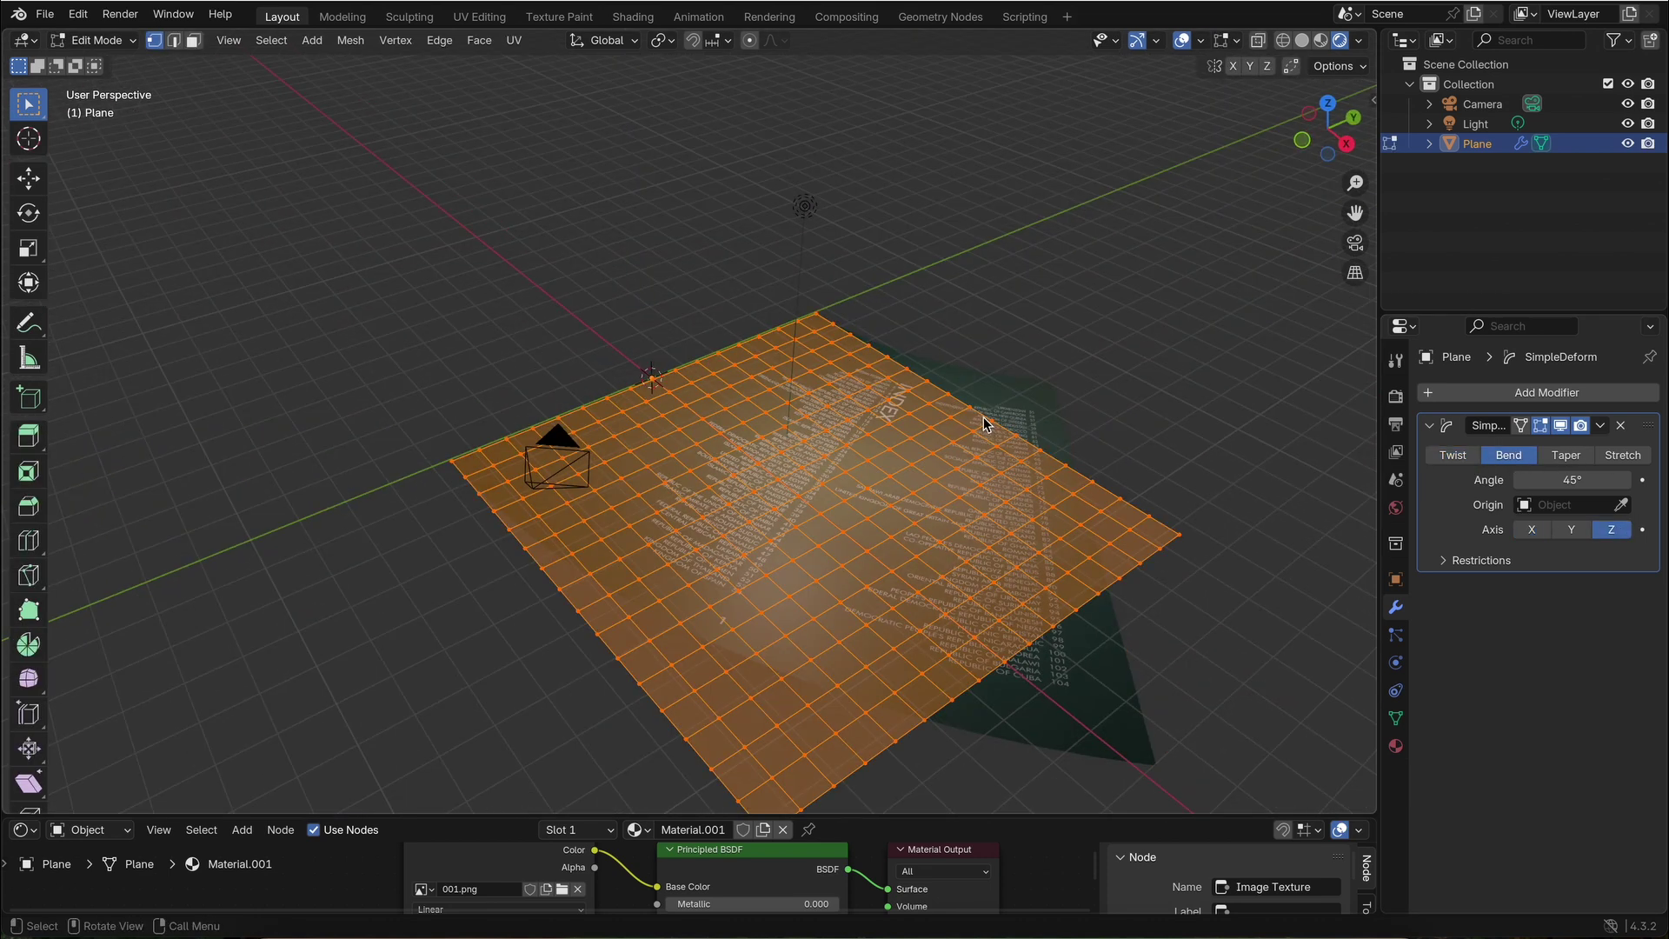
left_click(1345, 144)
key("r")
key("x")
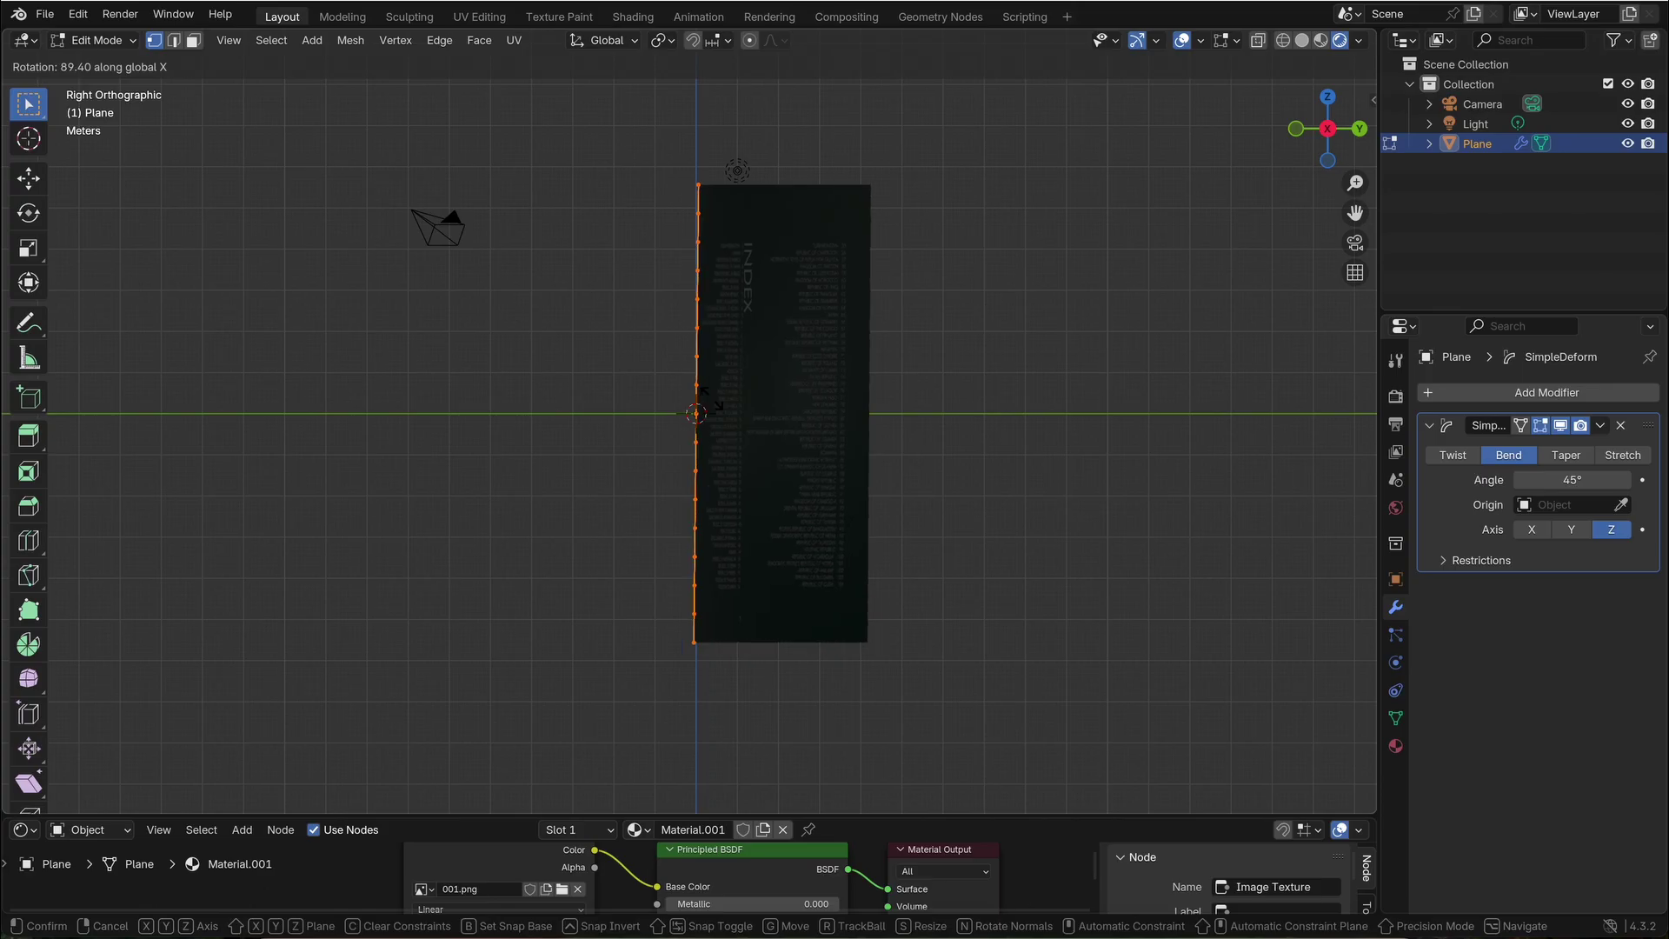
left_click(704, 404)
middle_click_drag(705, 406, 914, 391)
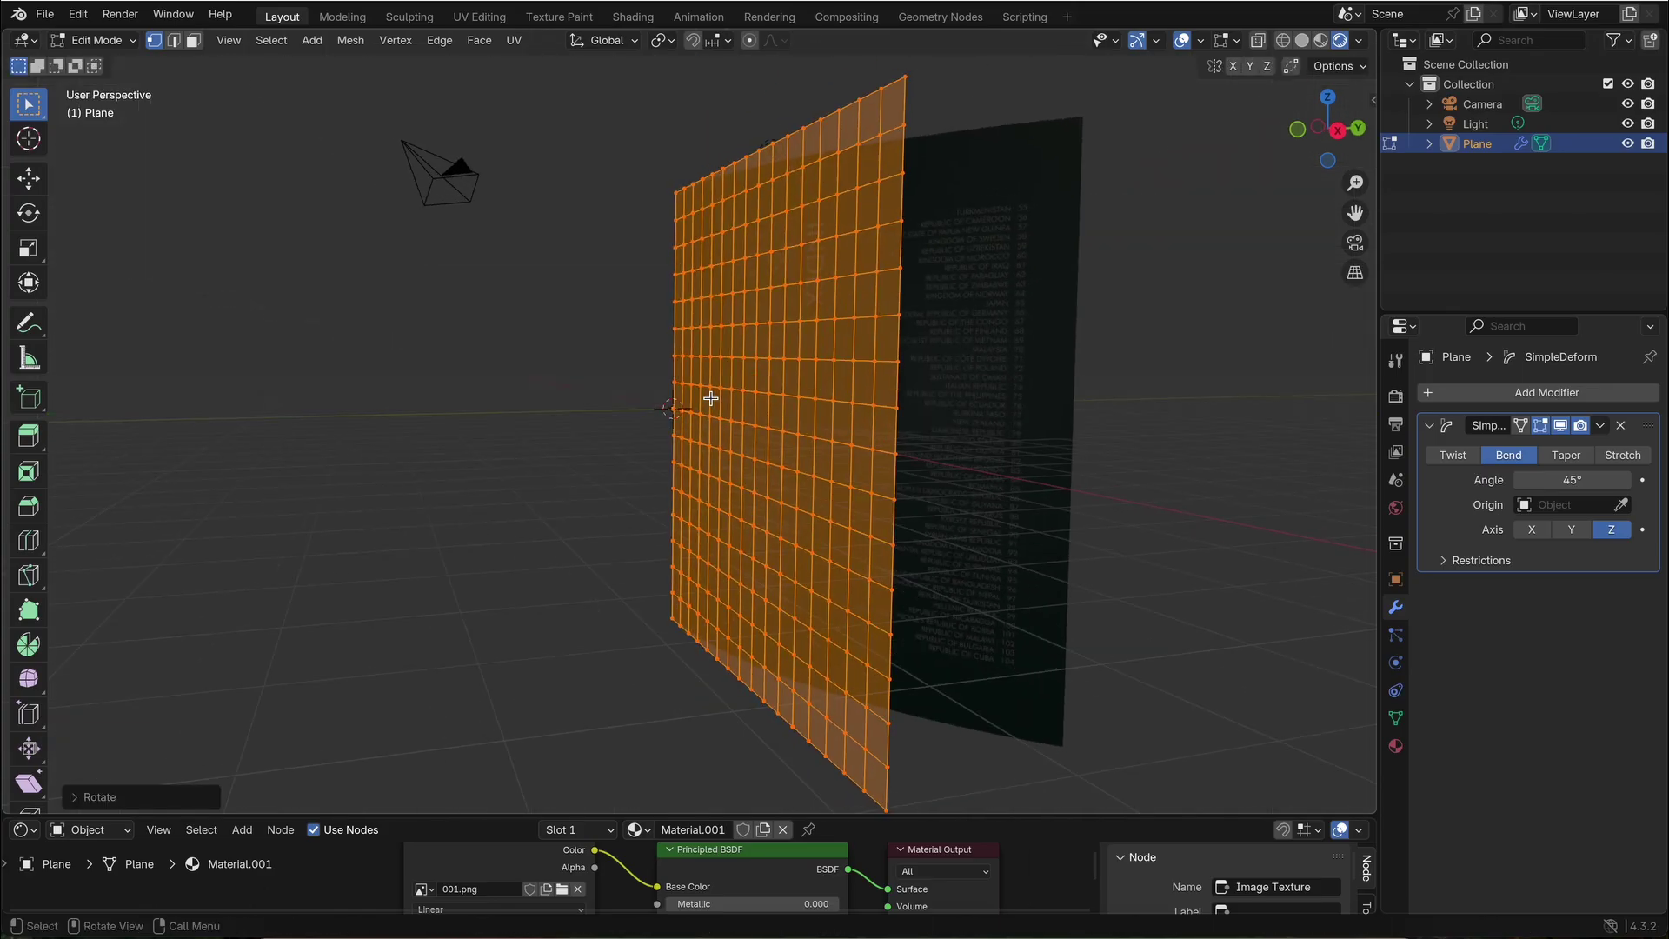
left_click(1326, 128)
key("r")
key("x")
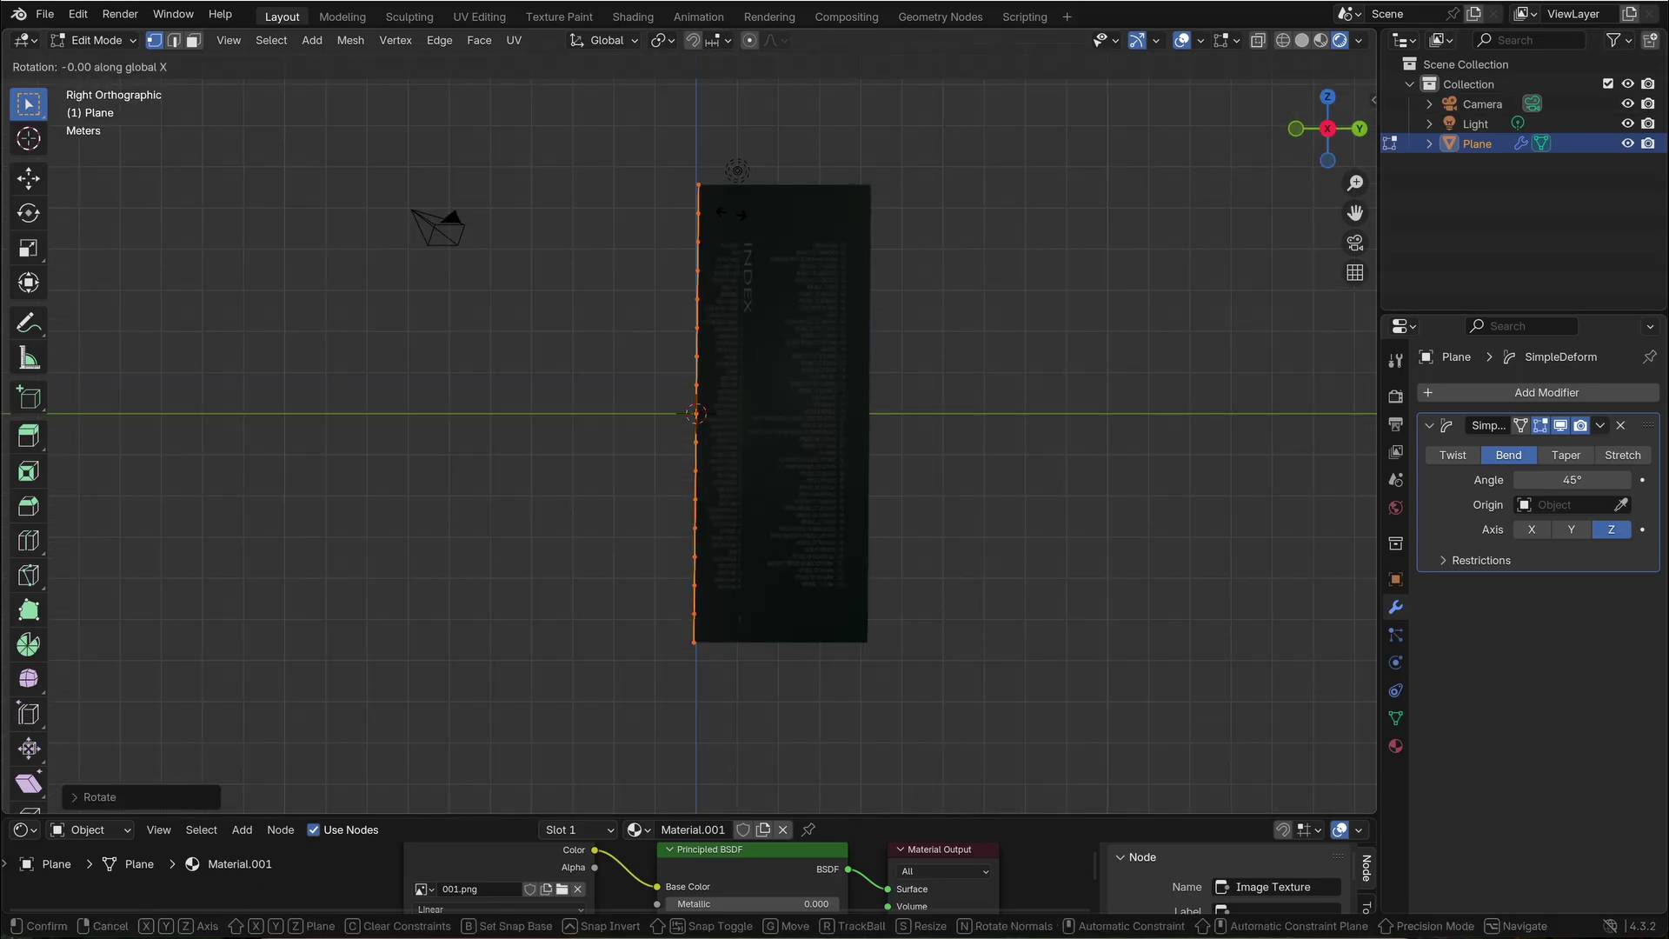
left_click(727, 213)
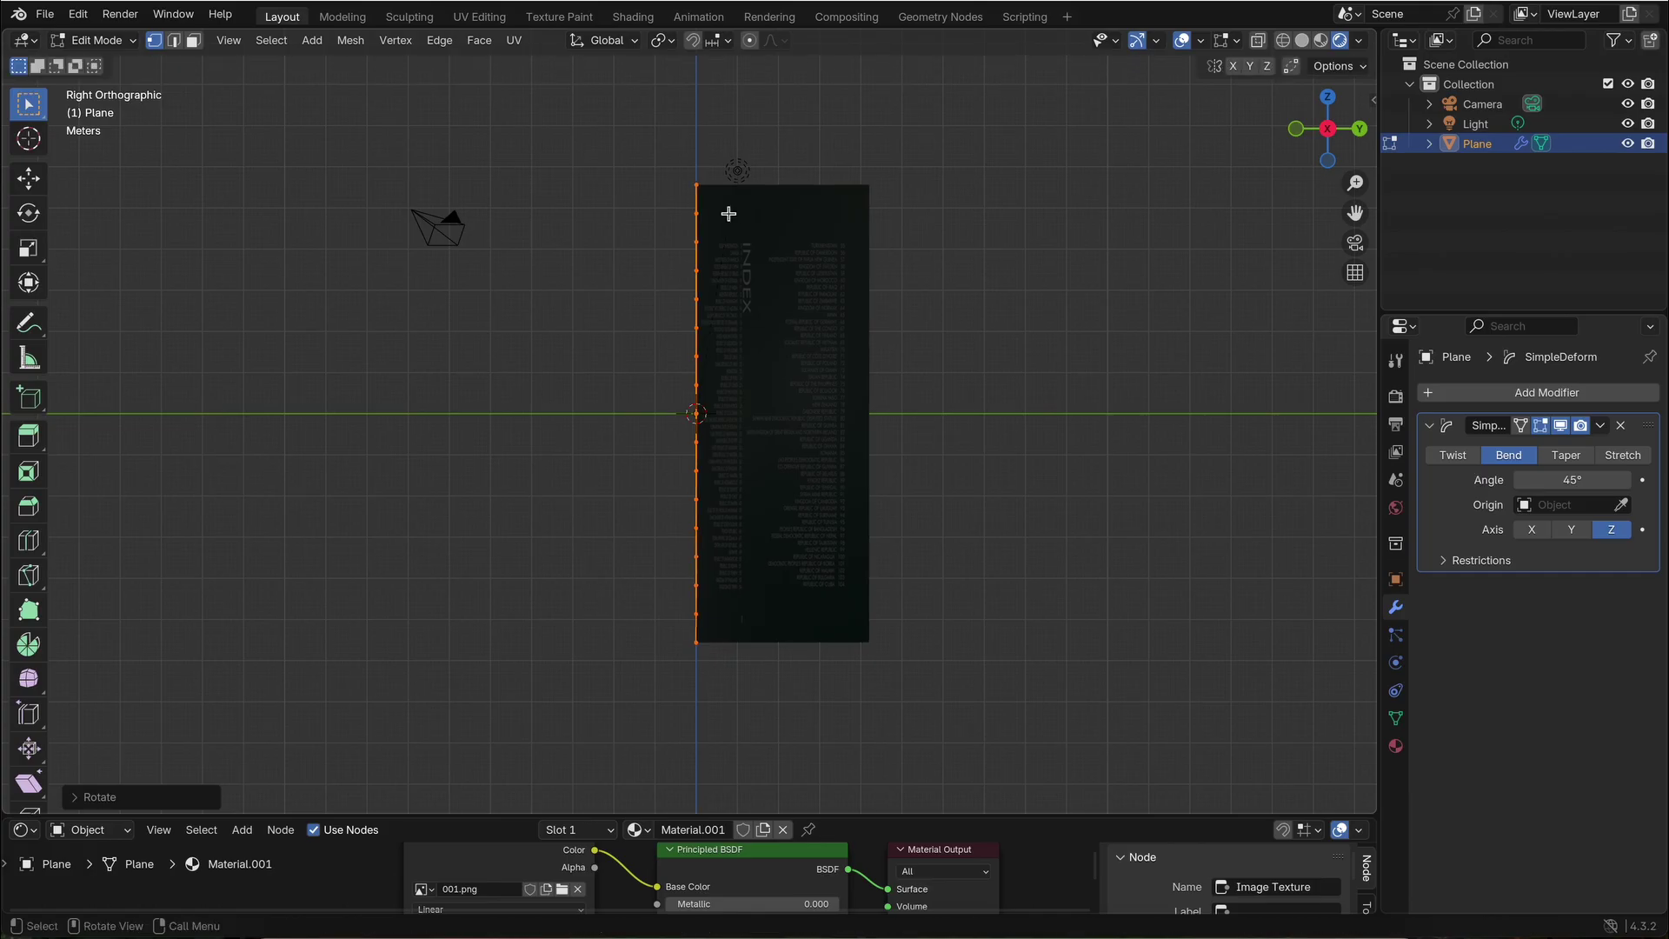
mouse_move(832, 350)
middle_mouse_down()
mouse_move(626, 186)
mouse_move(1327, 128)
middle_mouse_up()
key("Tab")
Rotate the whole plane about -90° around the X axis.
left_click(1328, 128)
key("r")
key("x")
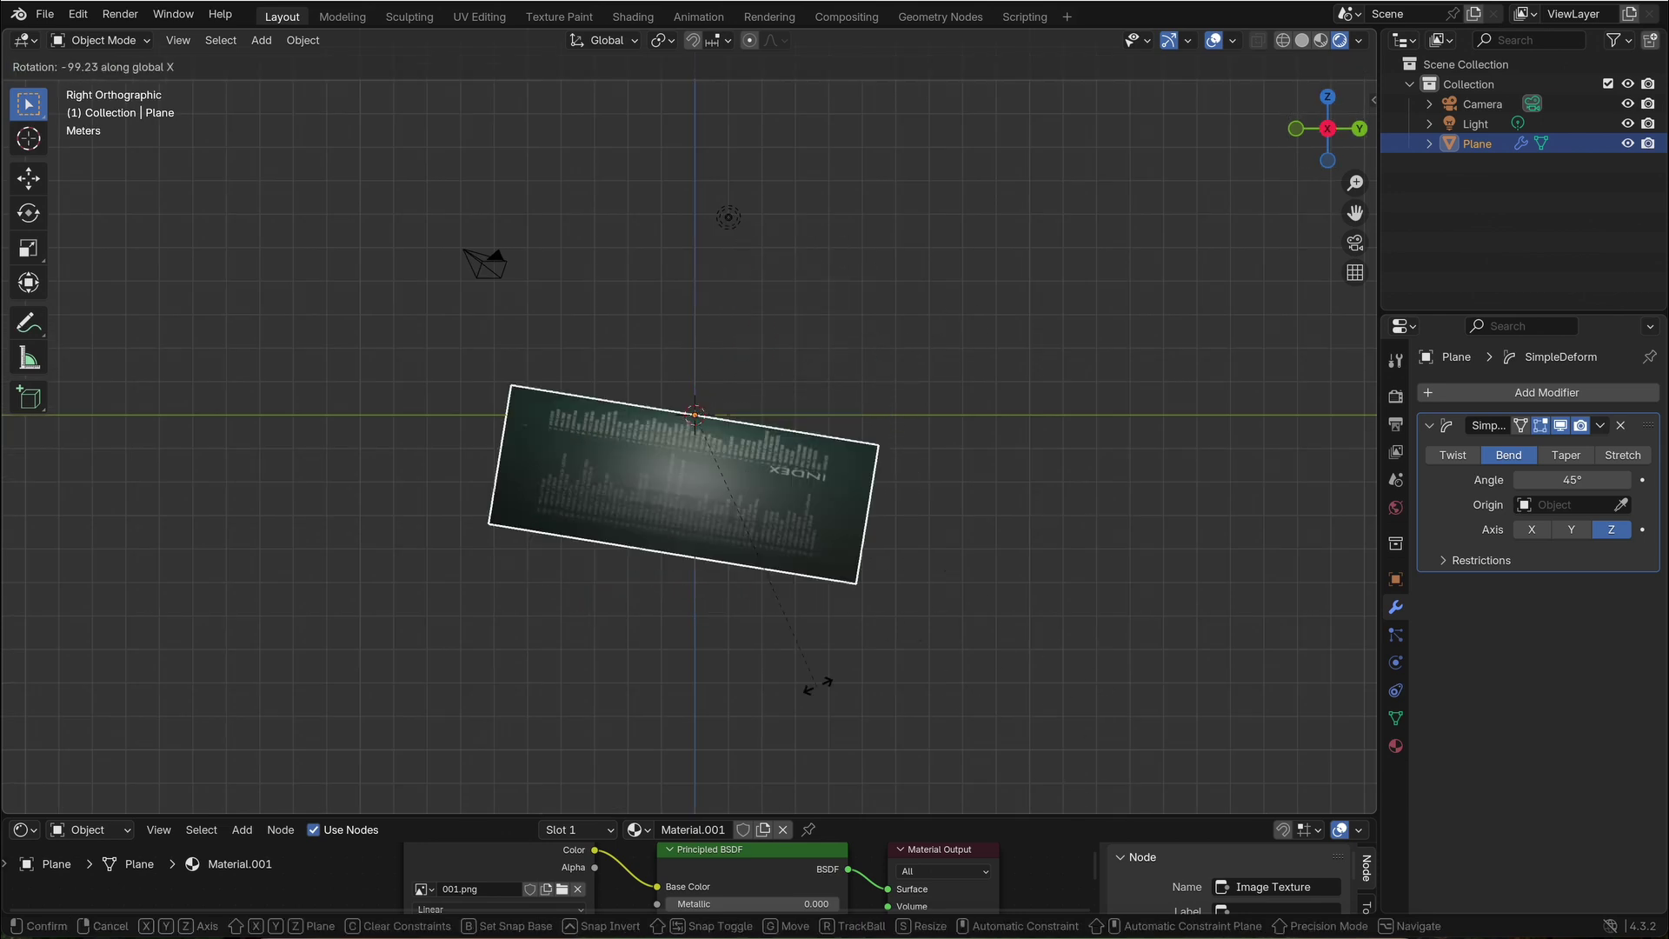
left_click(866, 677)
middle_click_drag(783, 484, 783, 484)
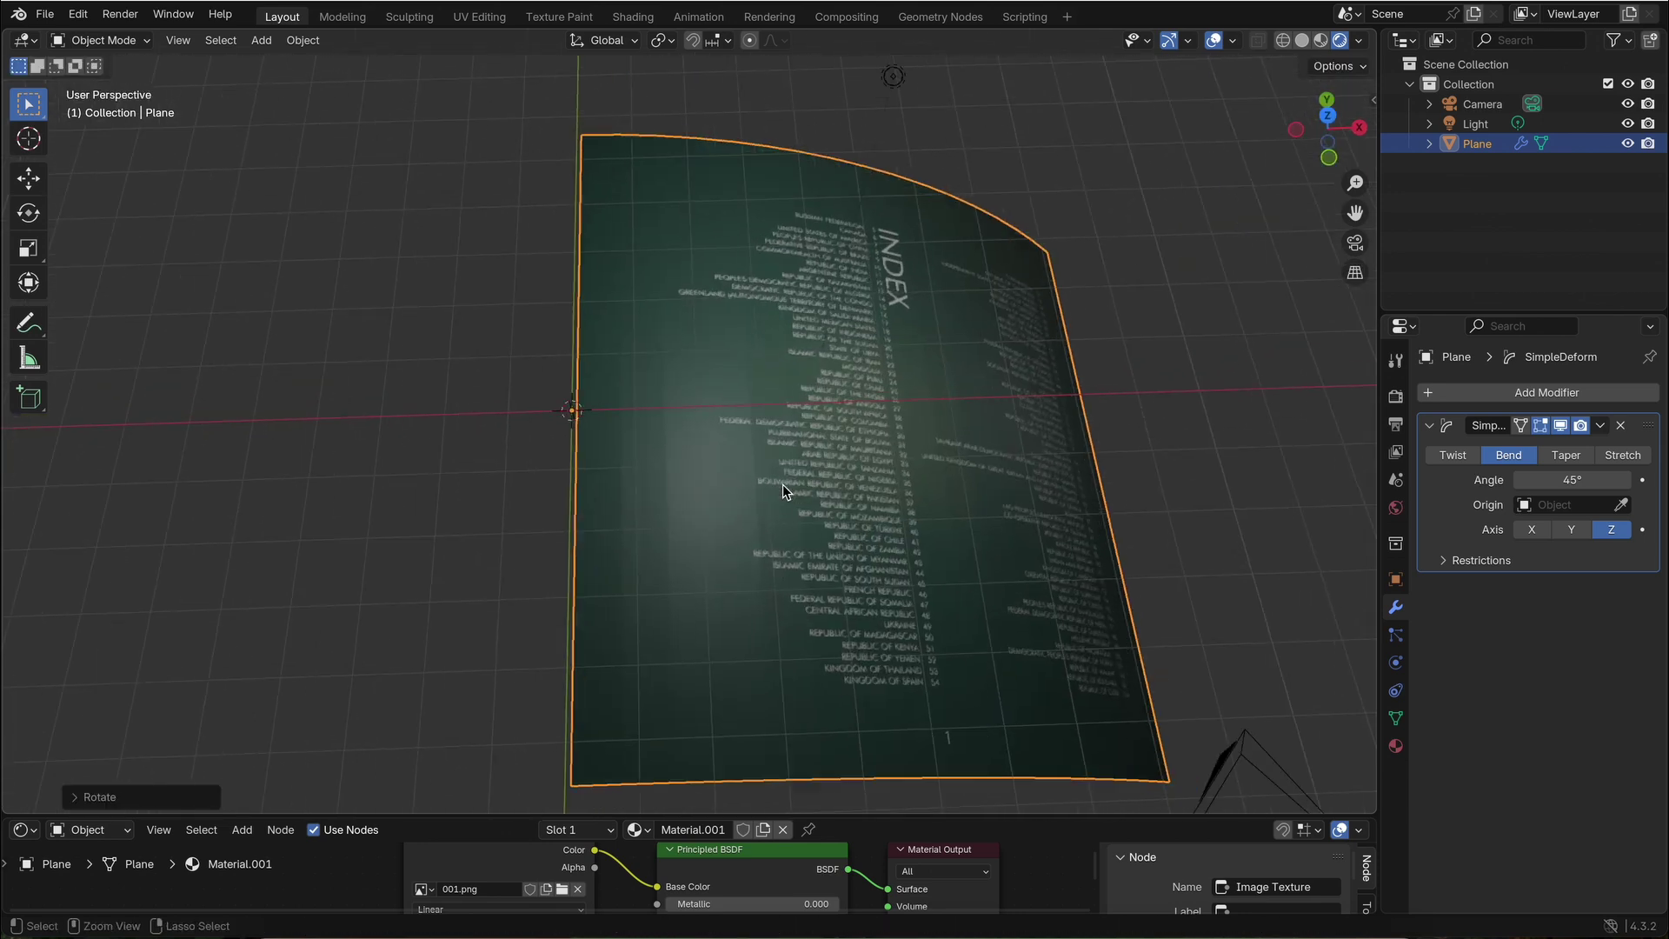
Shade the plane smooth and drag its bend angle back to 0° so it lies flat.
right_click(718, 569)
left_click(711, 544)
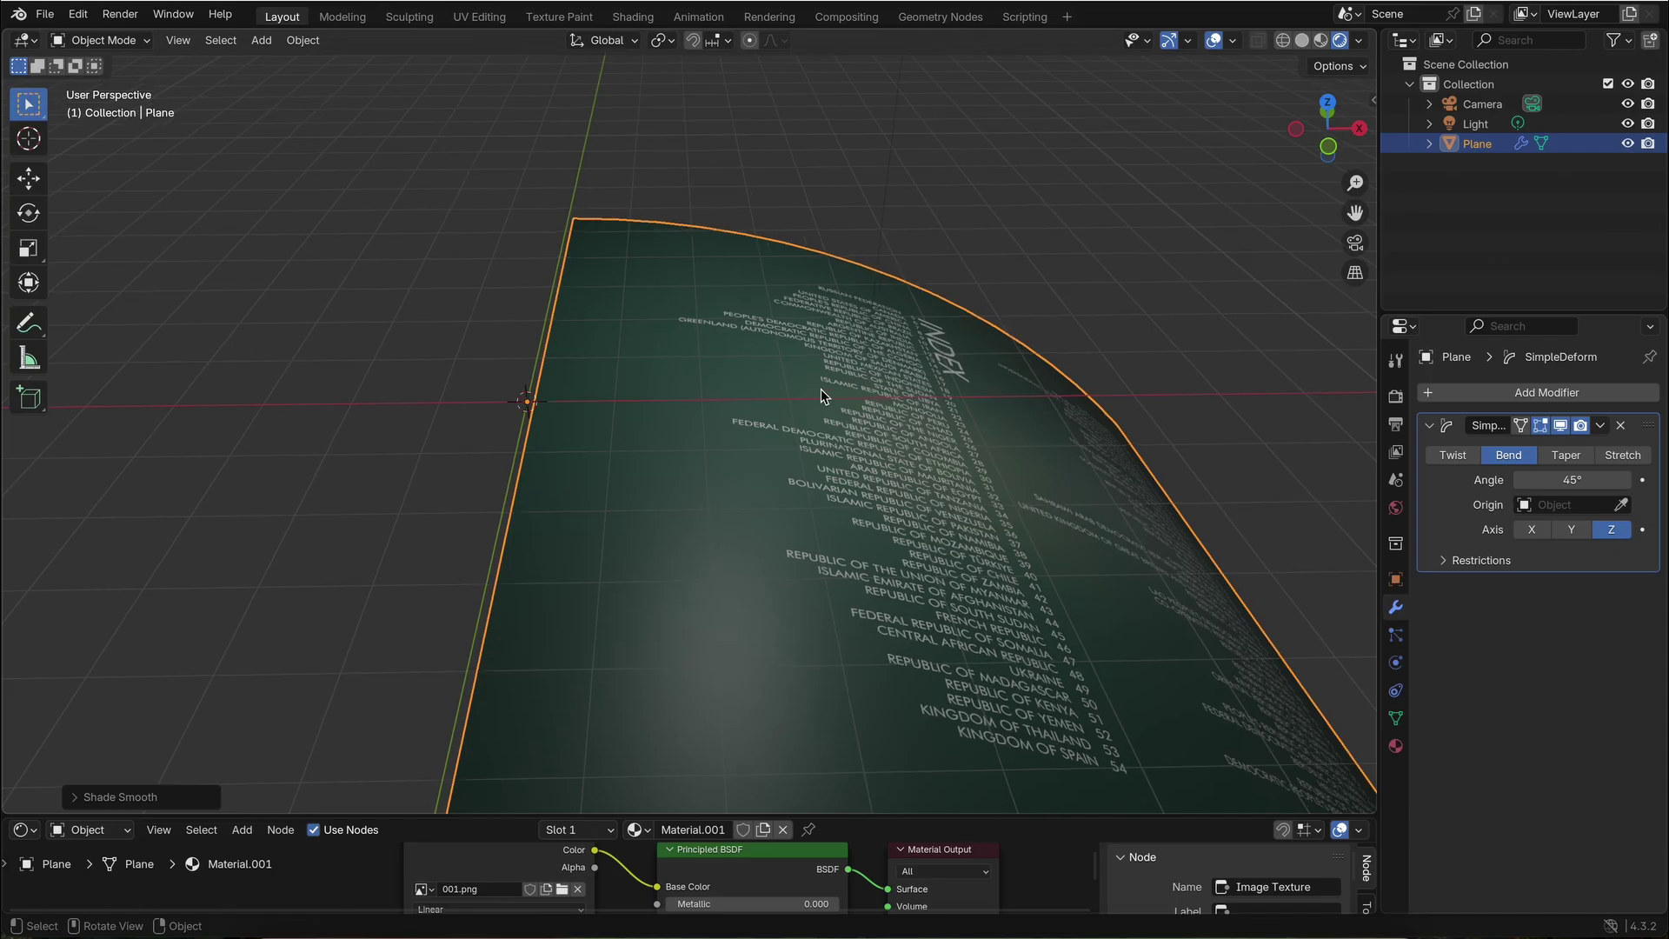
middle_click_drag(820, 389, 821, 395)
scroll(821, 395, "down", 3)
left_click_drag(1581, 480, 1516, 480)
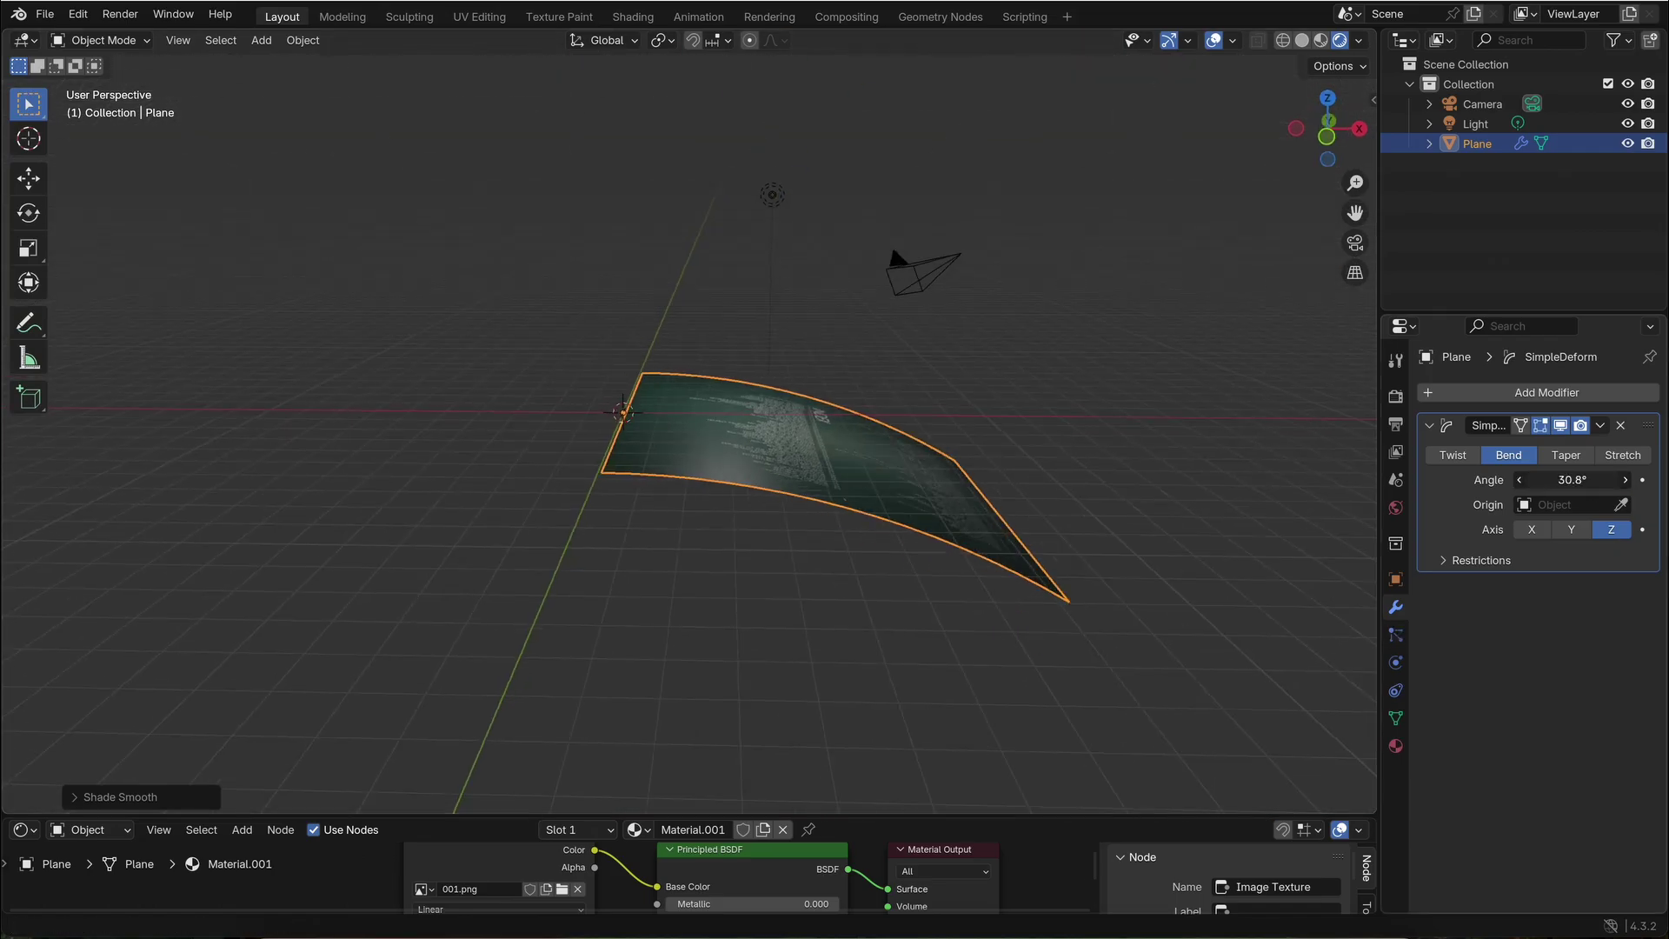
left_click_drag(837, 816, 836, 727)
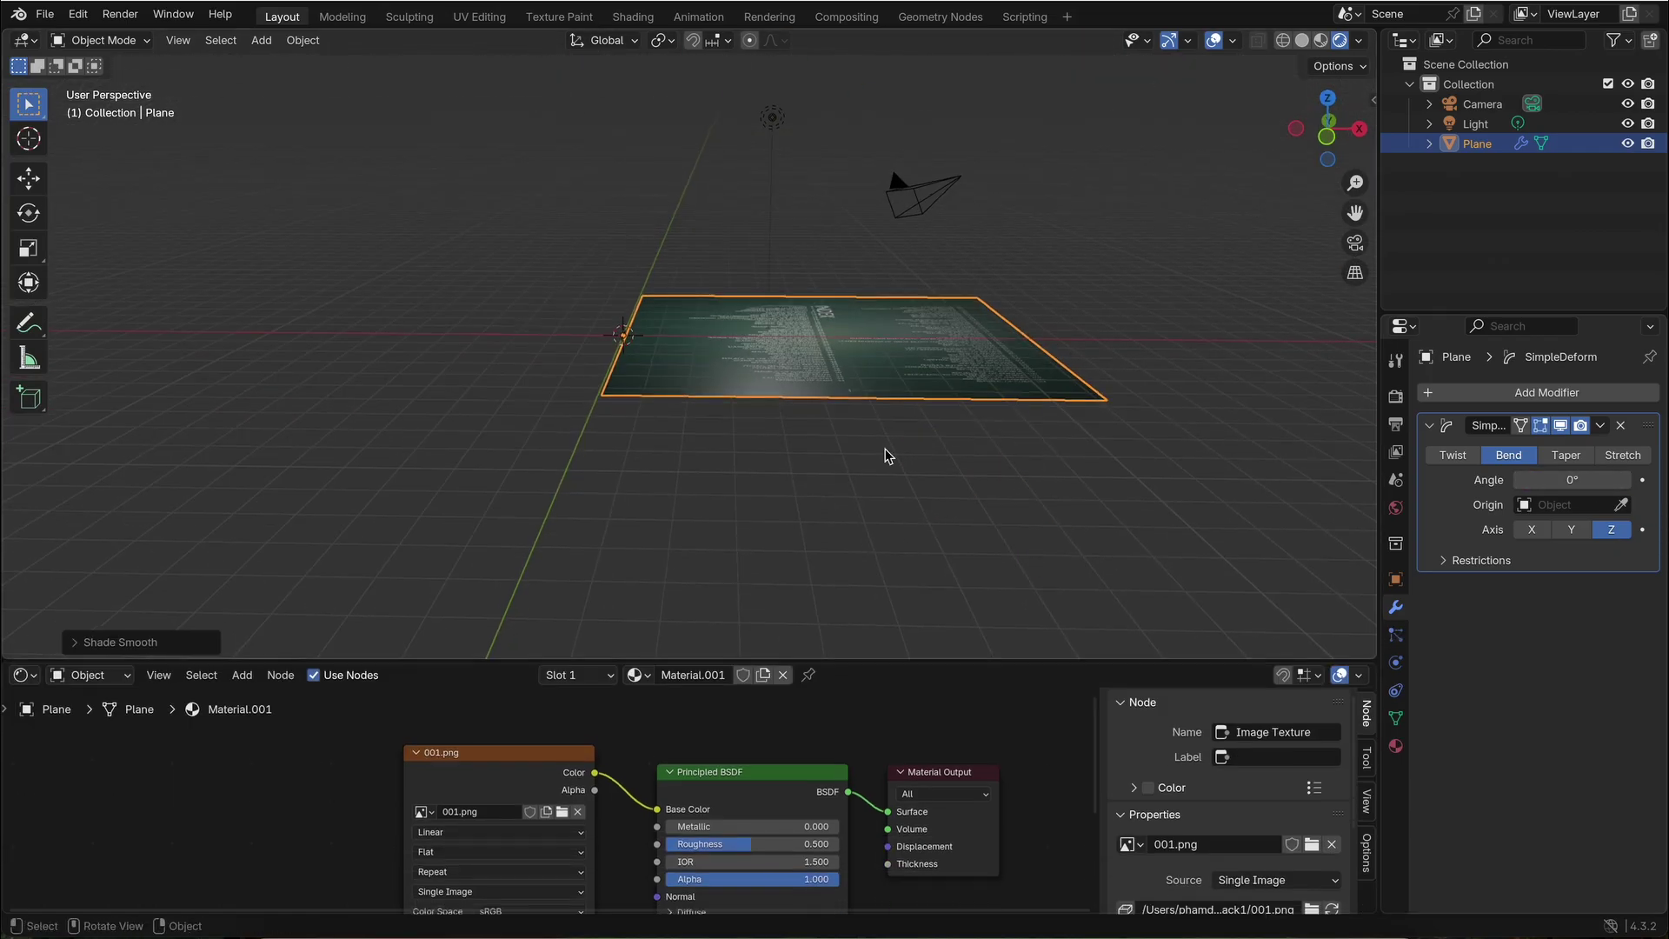
Switch the bottom area to the Timeline and play back the flip, stopping at frame 30.
left_click(29, 619)
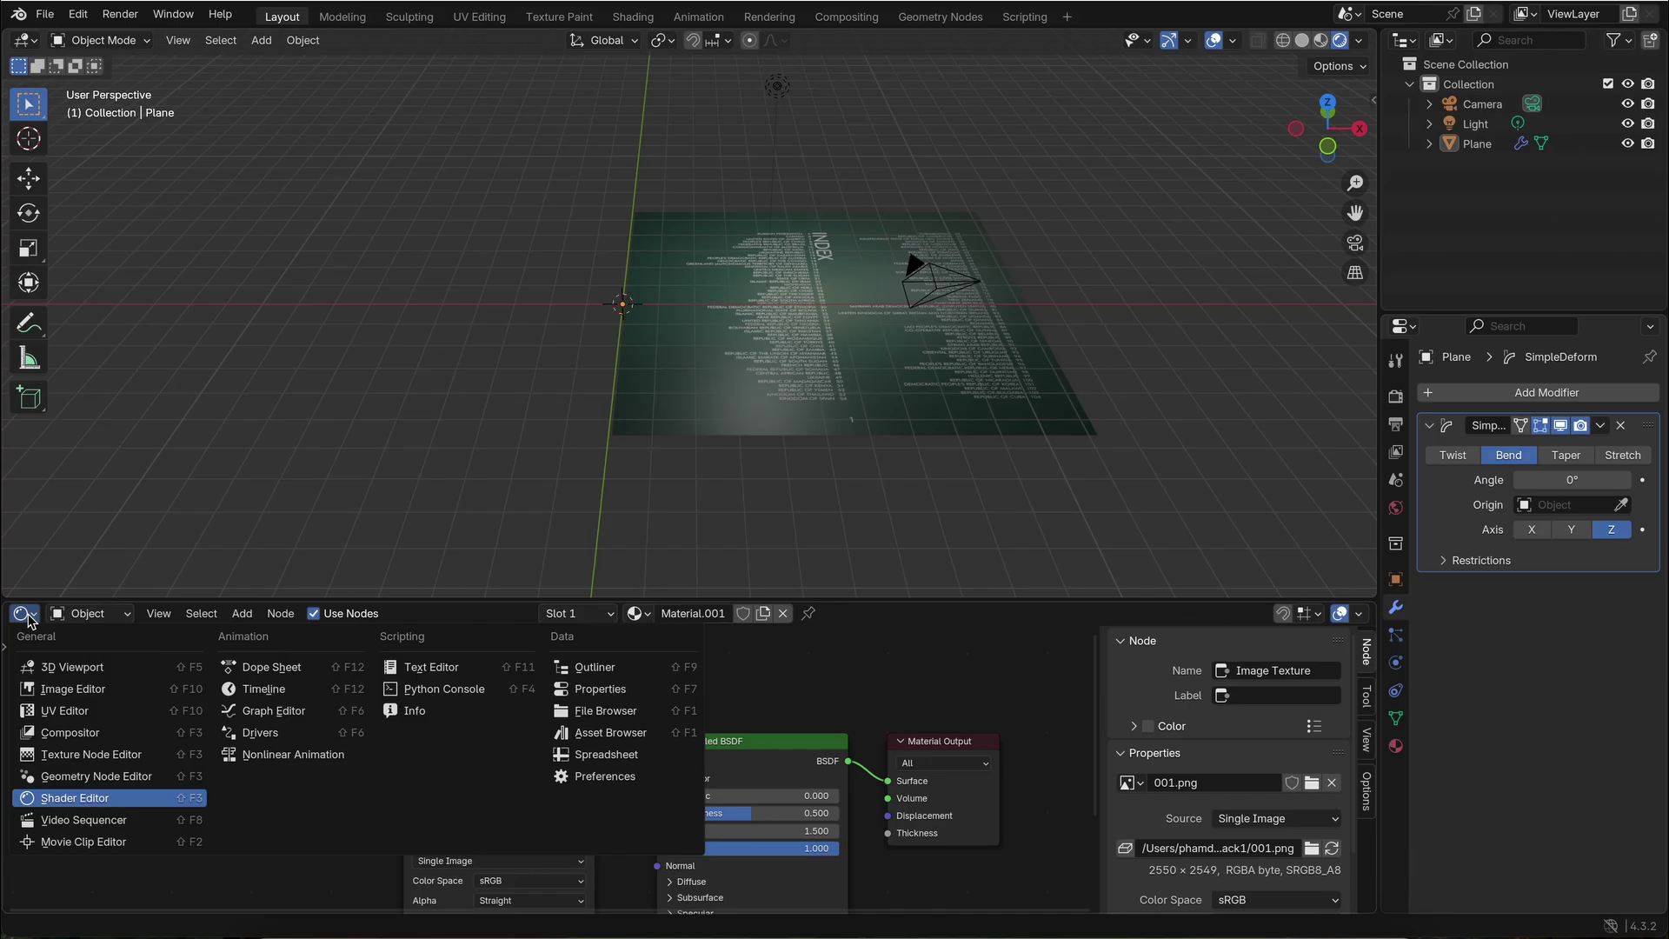
left_click(265, 688)
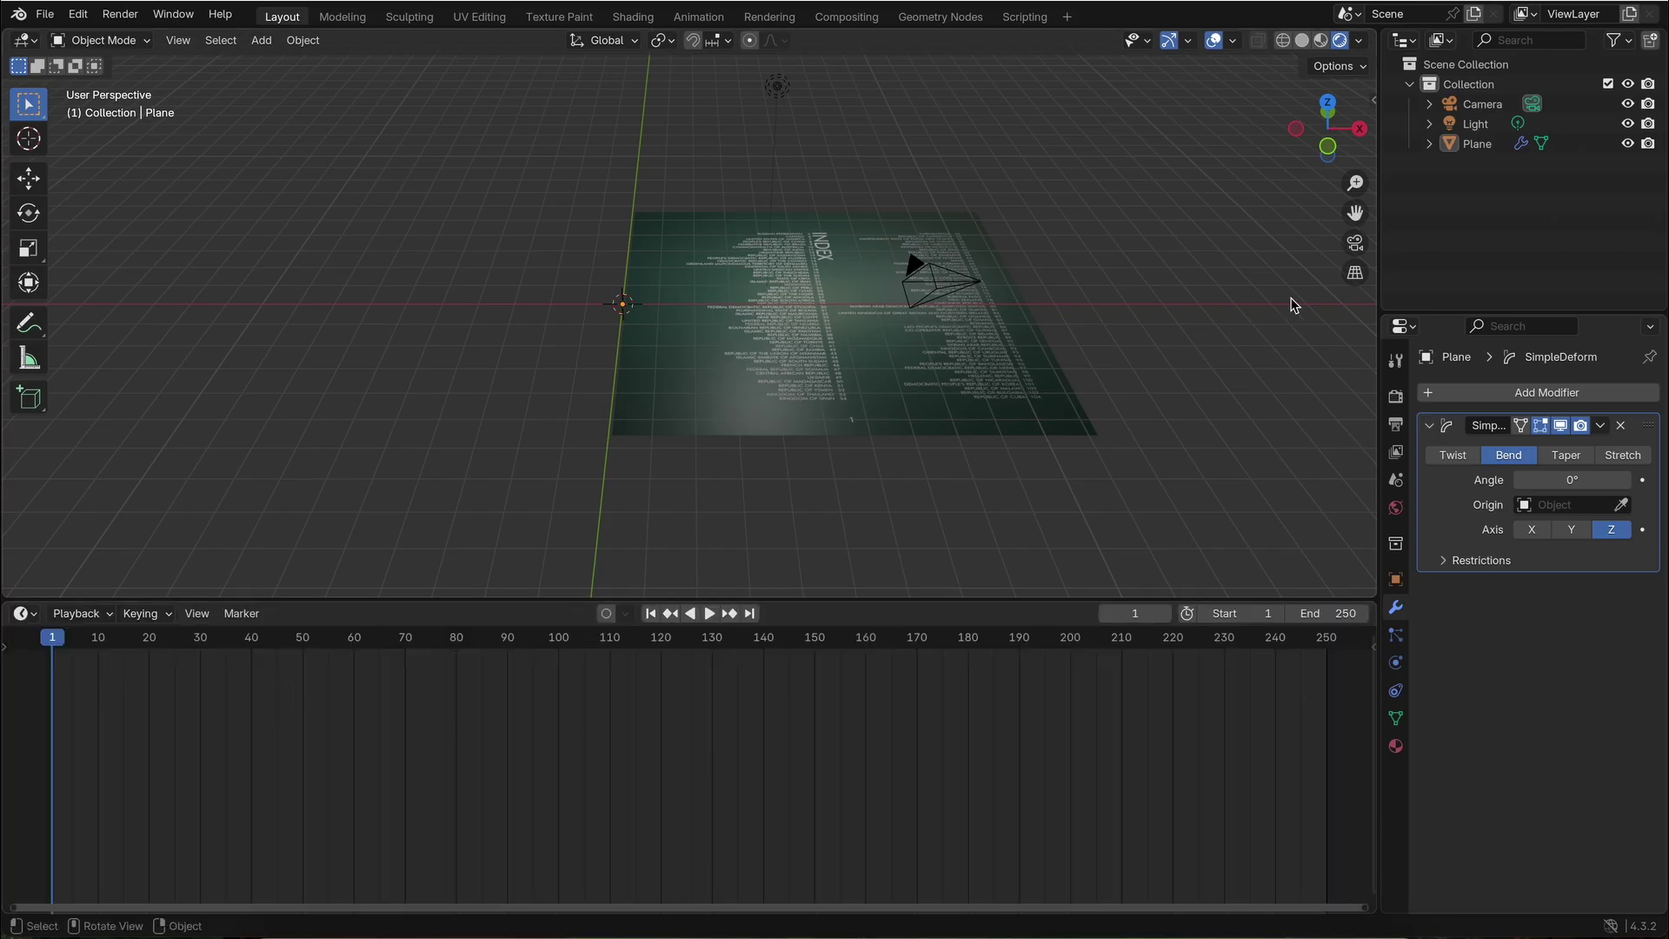
left_click(1397, 579)
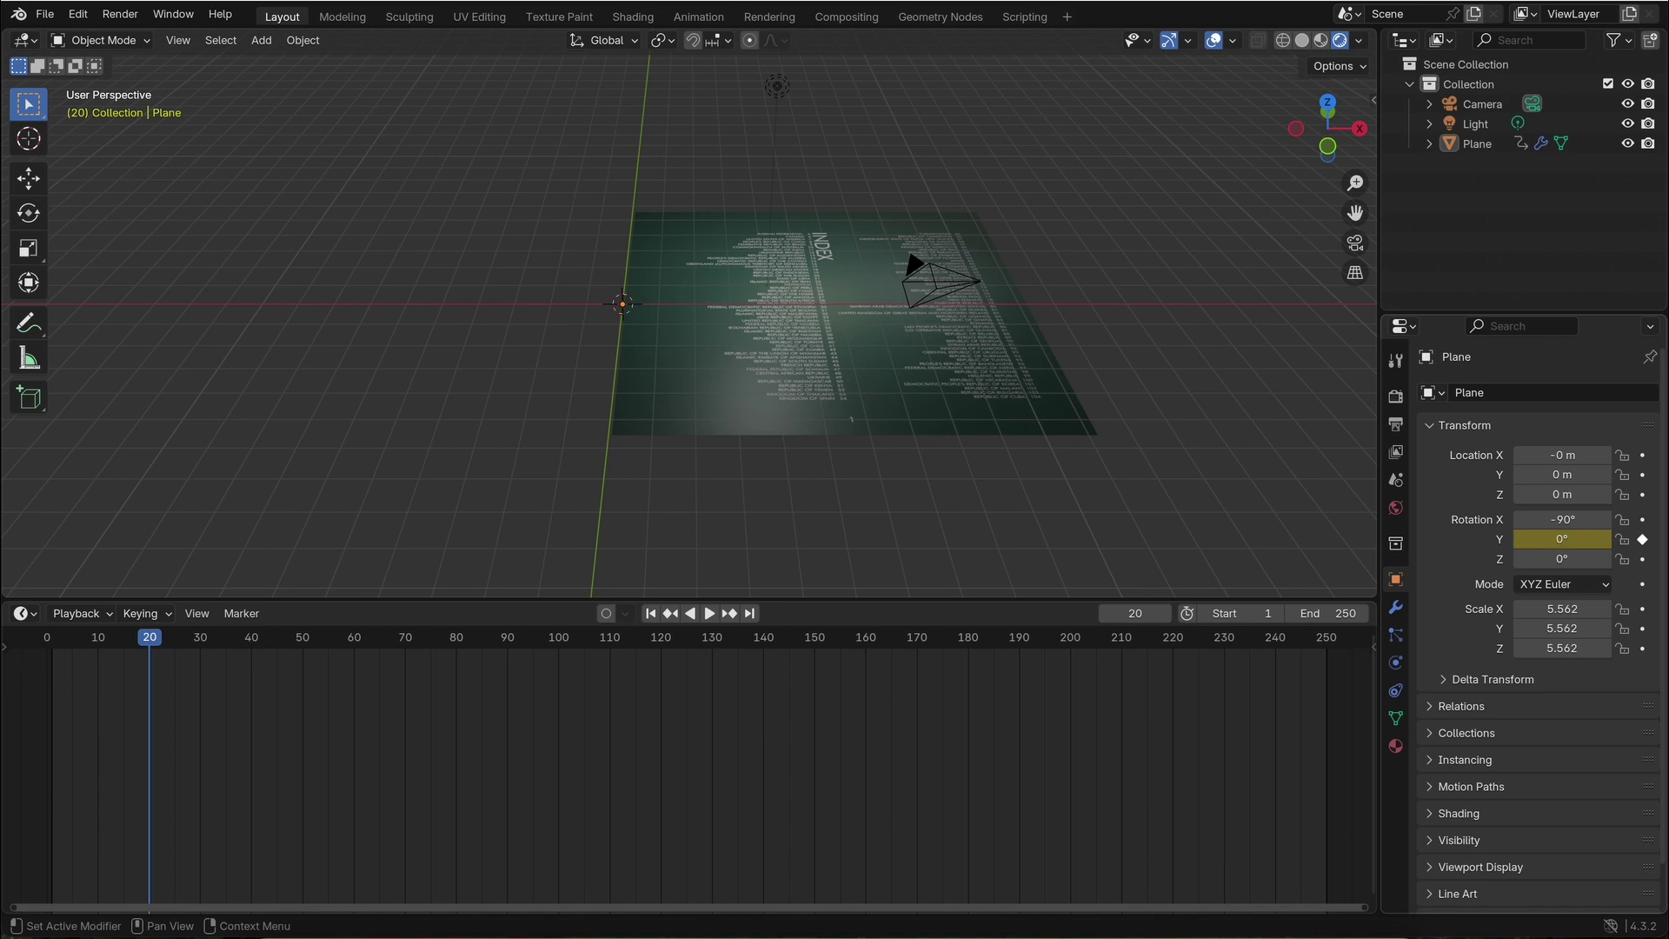
key("space")
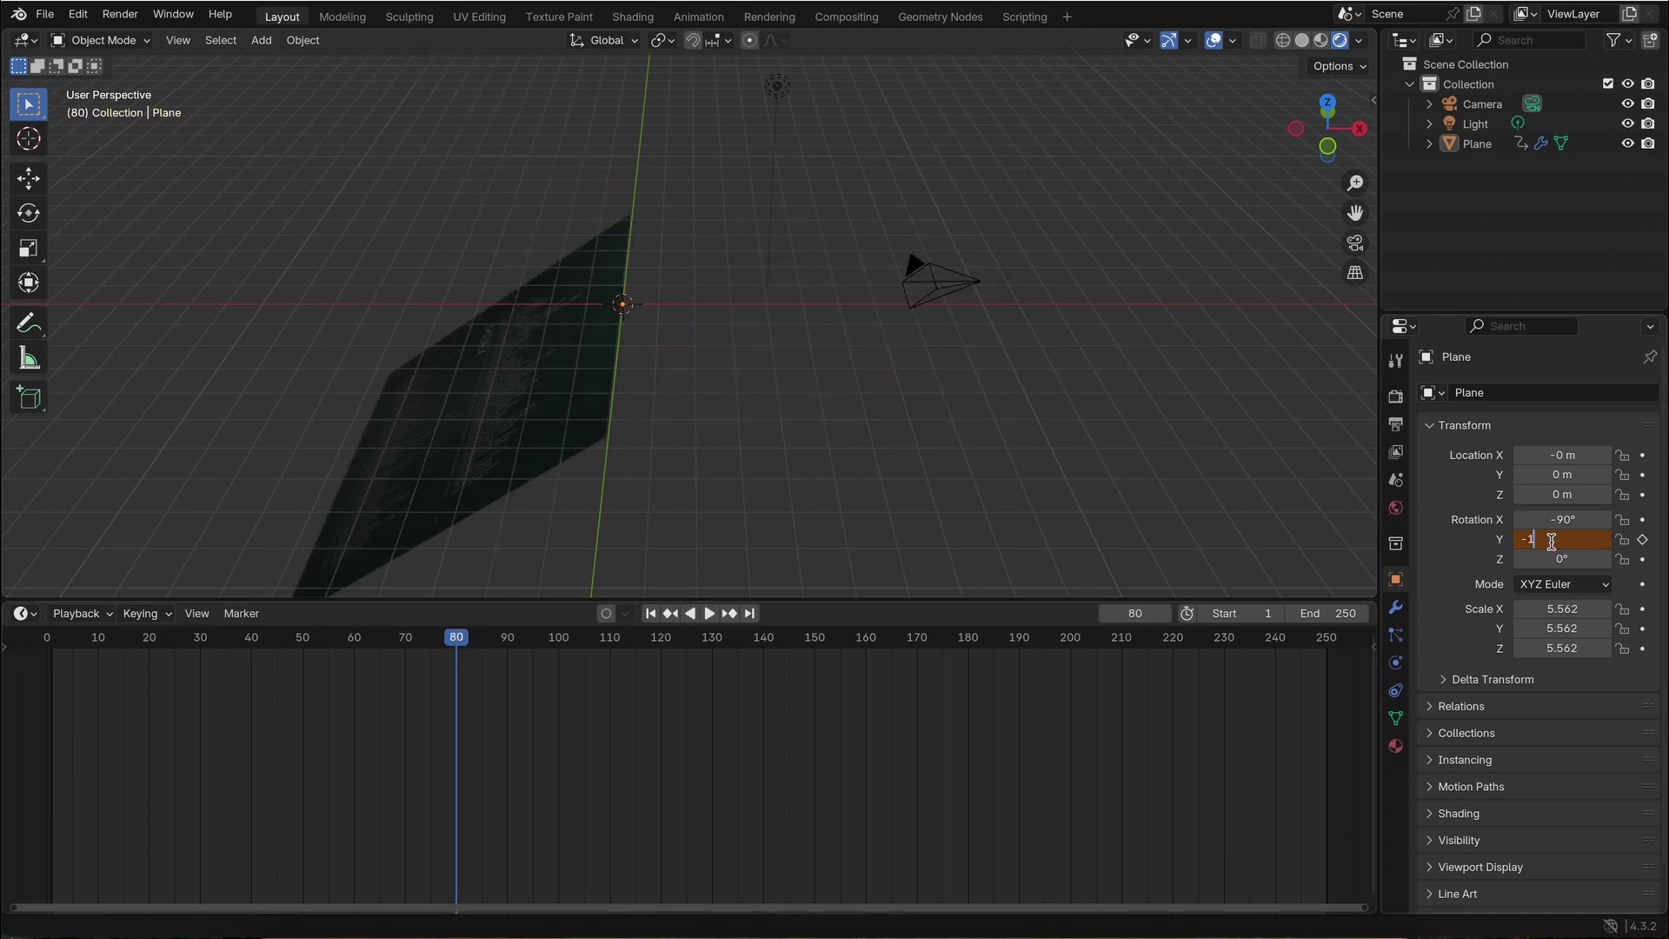
left_click_drag(386, 649, 199, 648)
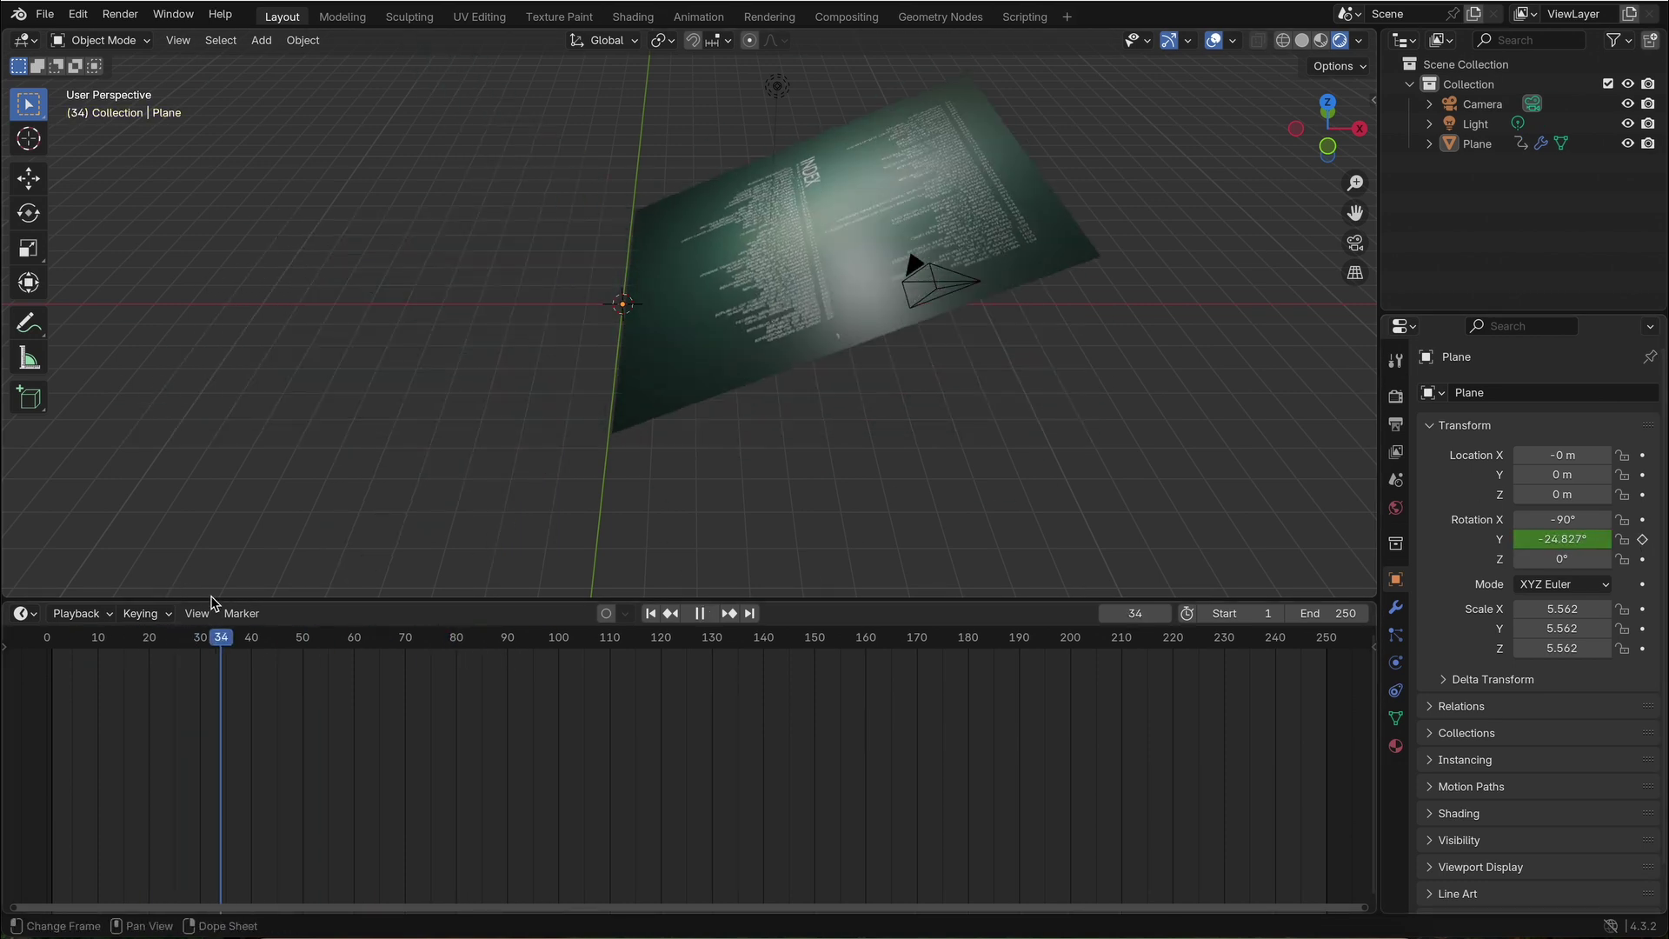
middle_click_drag(552, 593, 1403, 612)
Work through frames 47, 58, 65 and 70 in the bend settings to shape the mid-flip curl.
left_click(1396, 612)
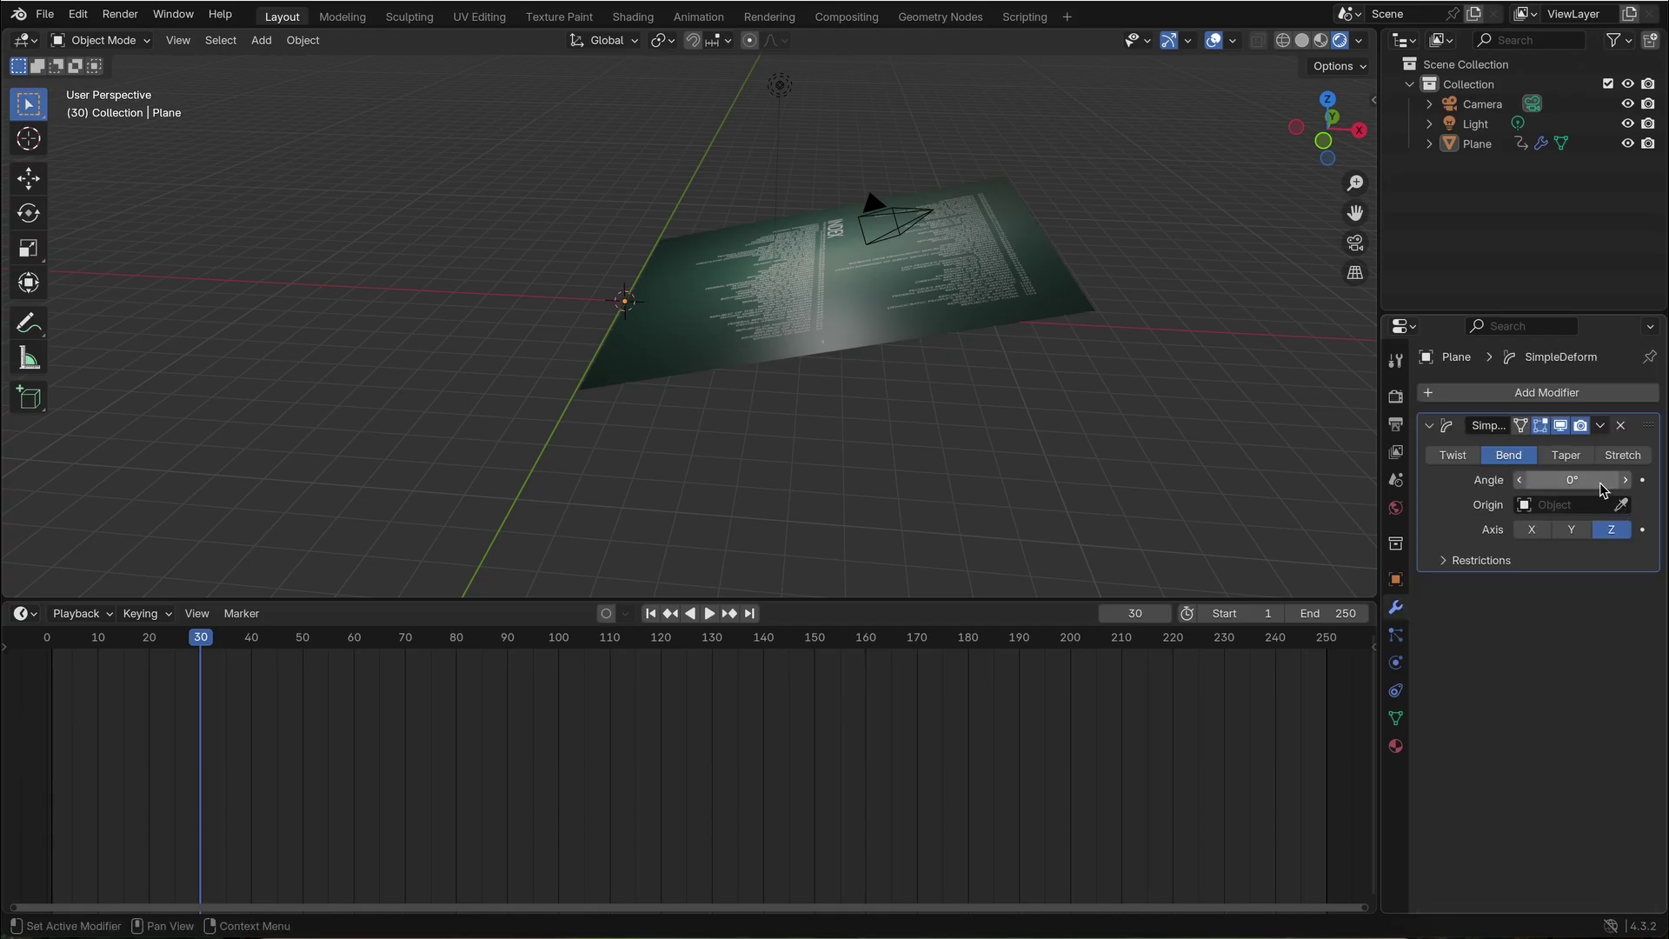
key("shift+ctrl+space")
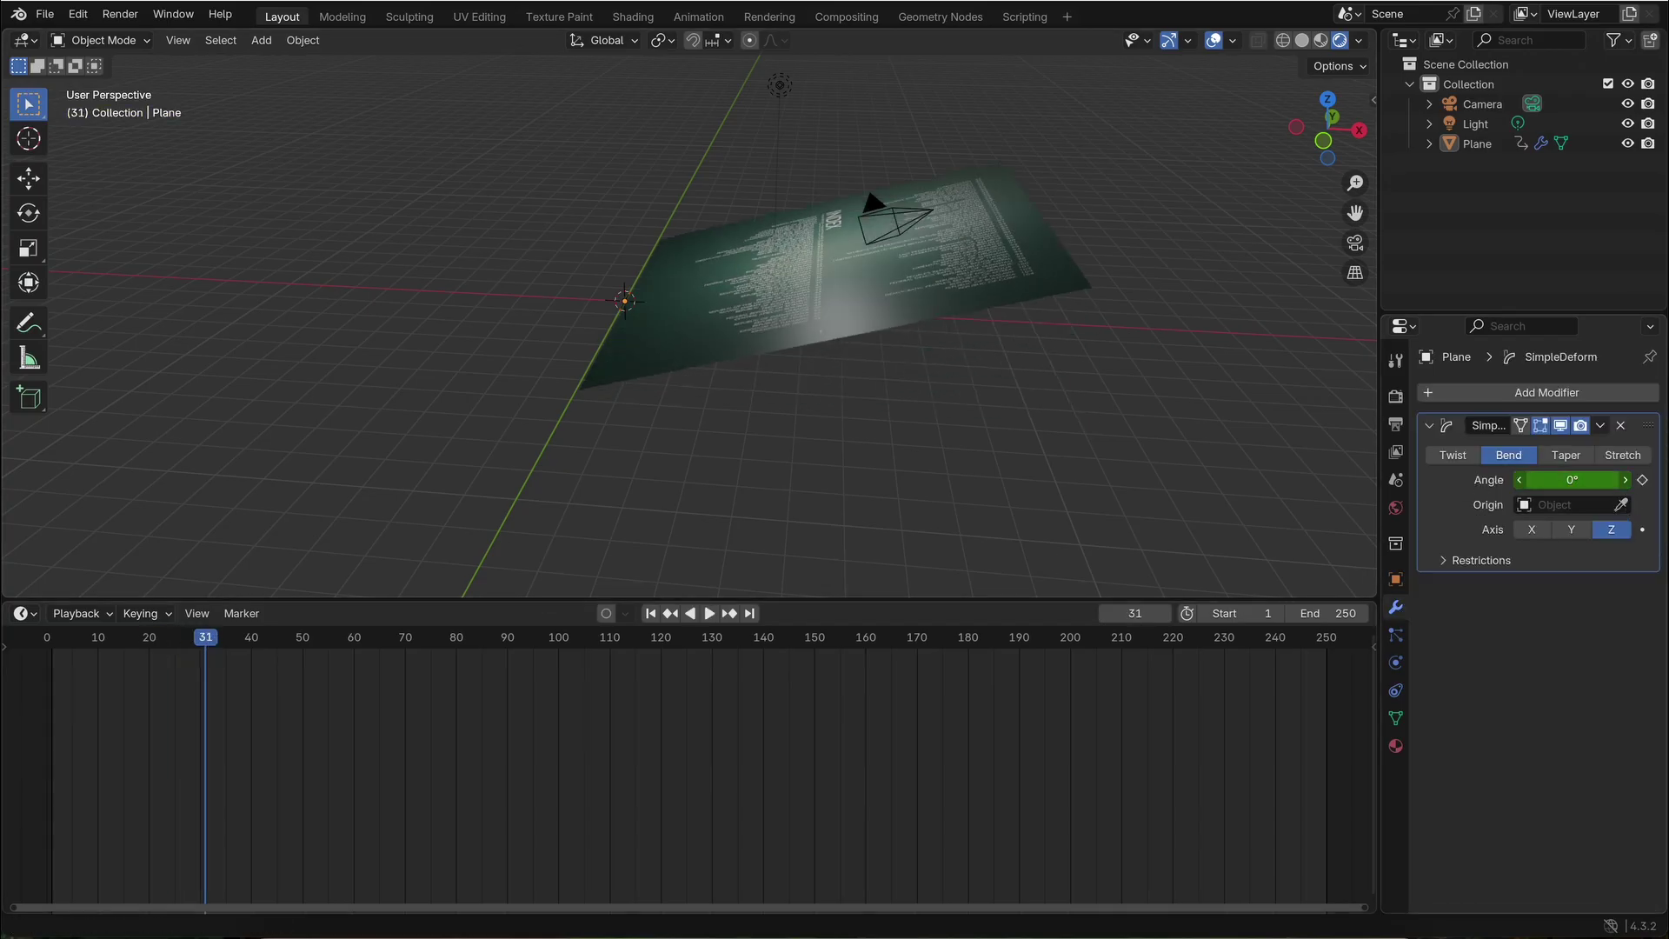
left_click_drag(158, 641, 288, 640)
mouse_move(509, 521)
middle_mouse_down()
mouse_move(567, 454)
mouse_move(443, 566)
middle_mouse_up()
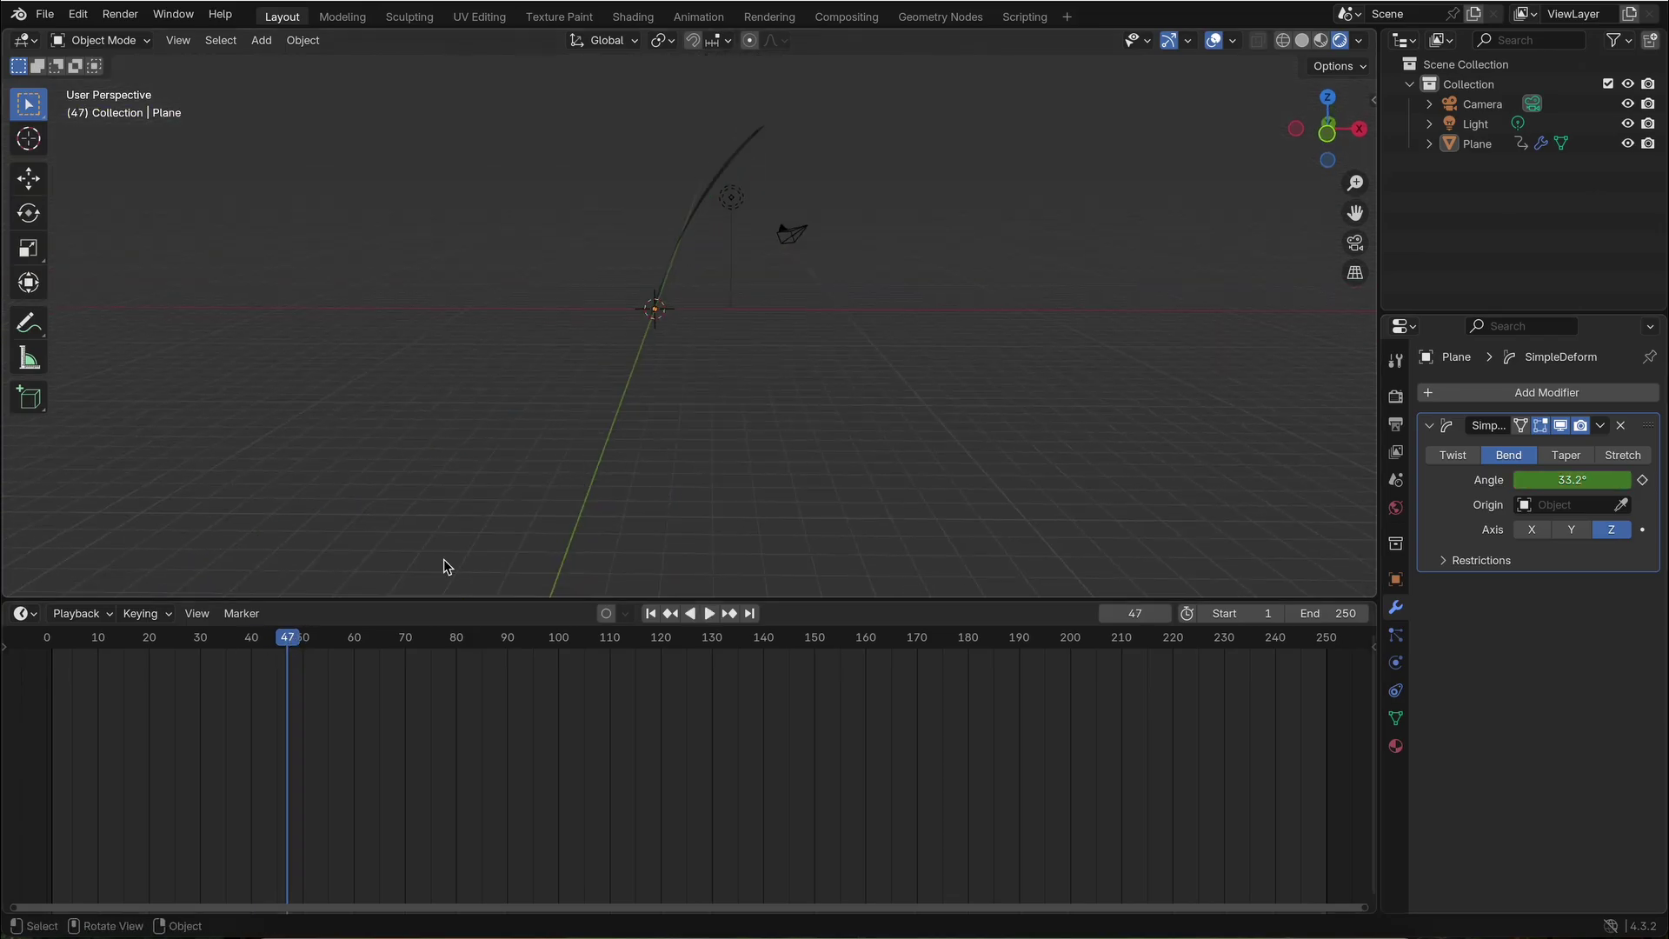
left_click(344, 640)
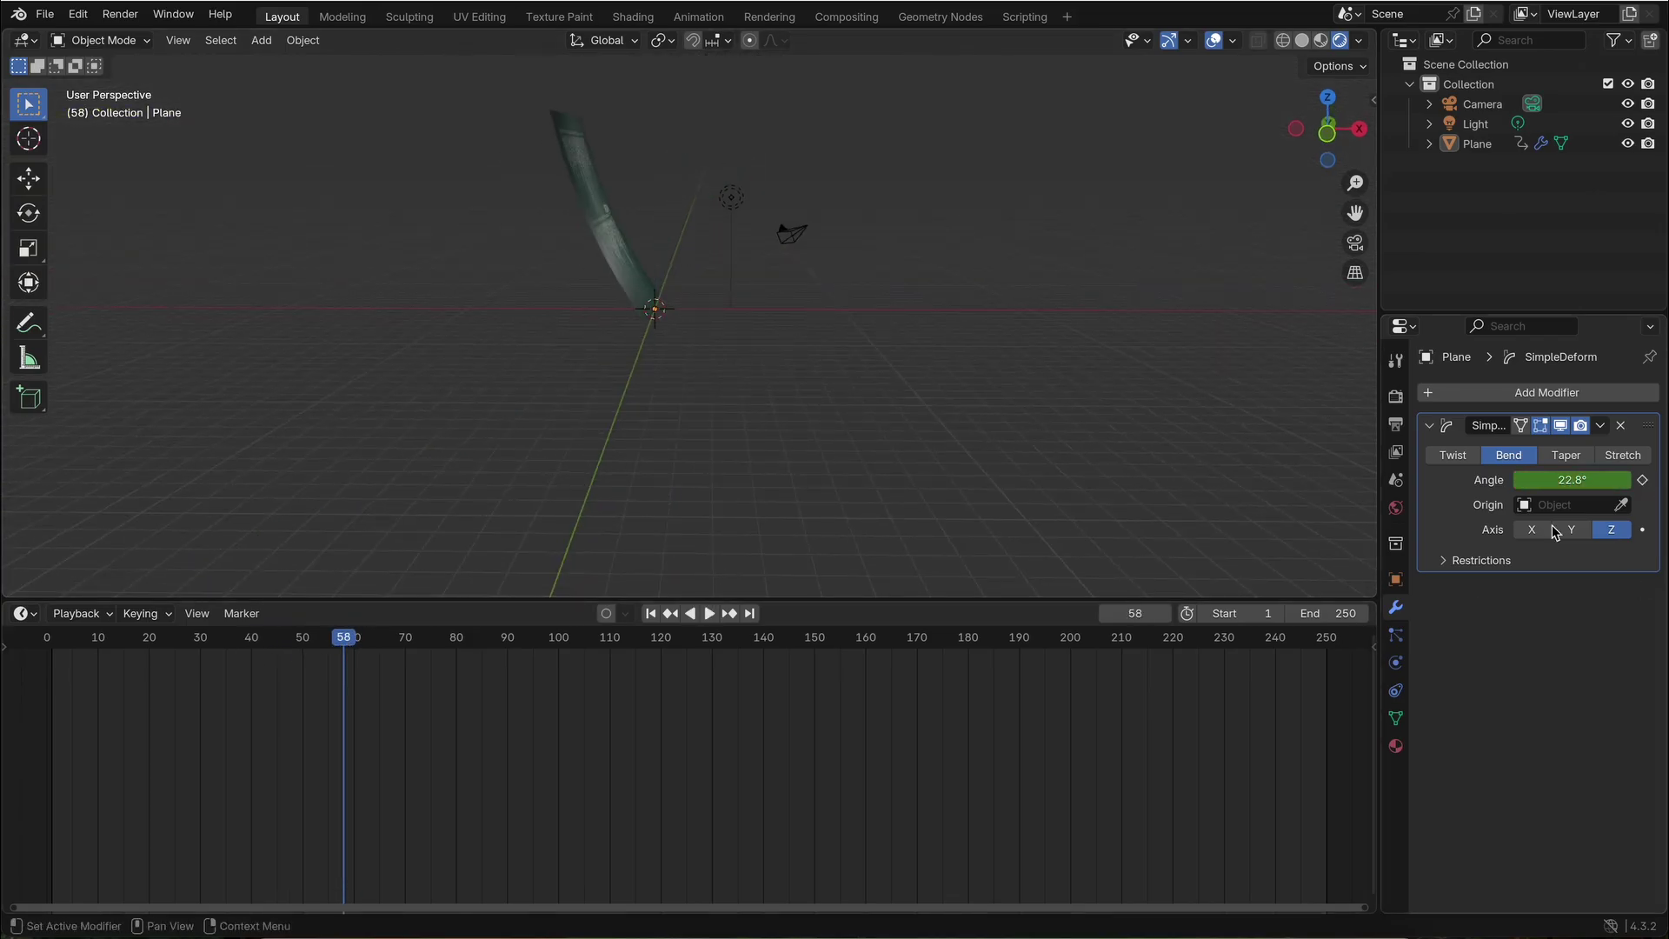
left_click(380, 640)
key("space")
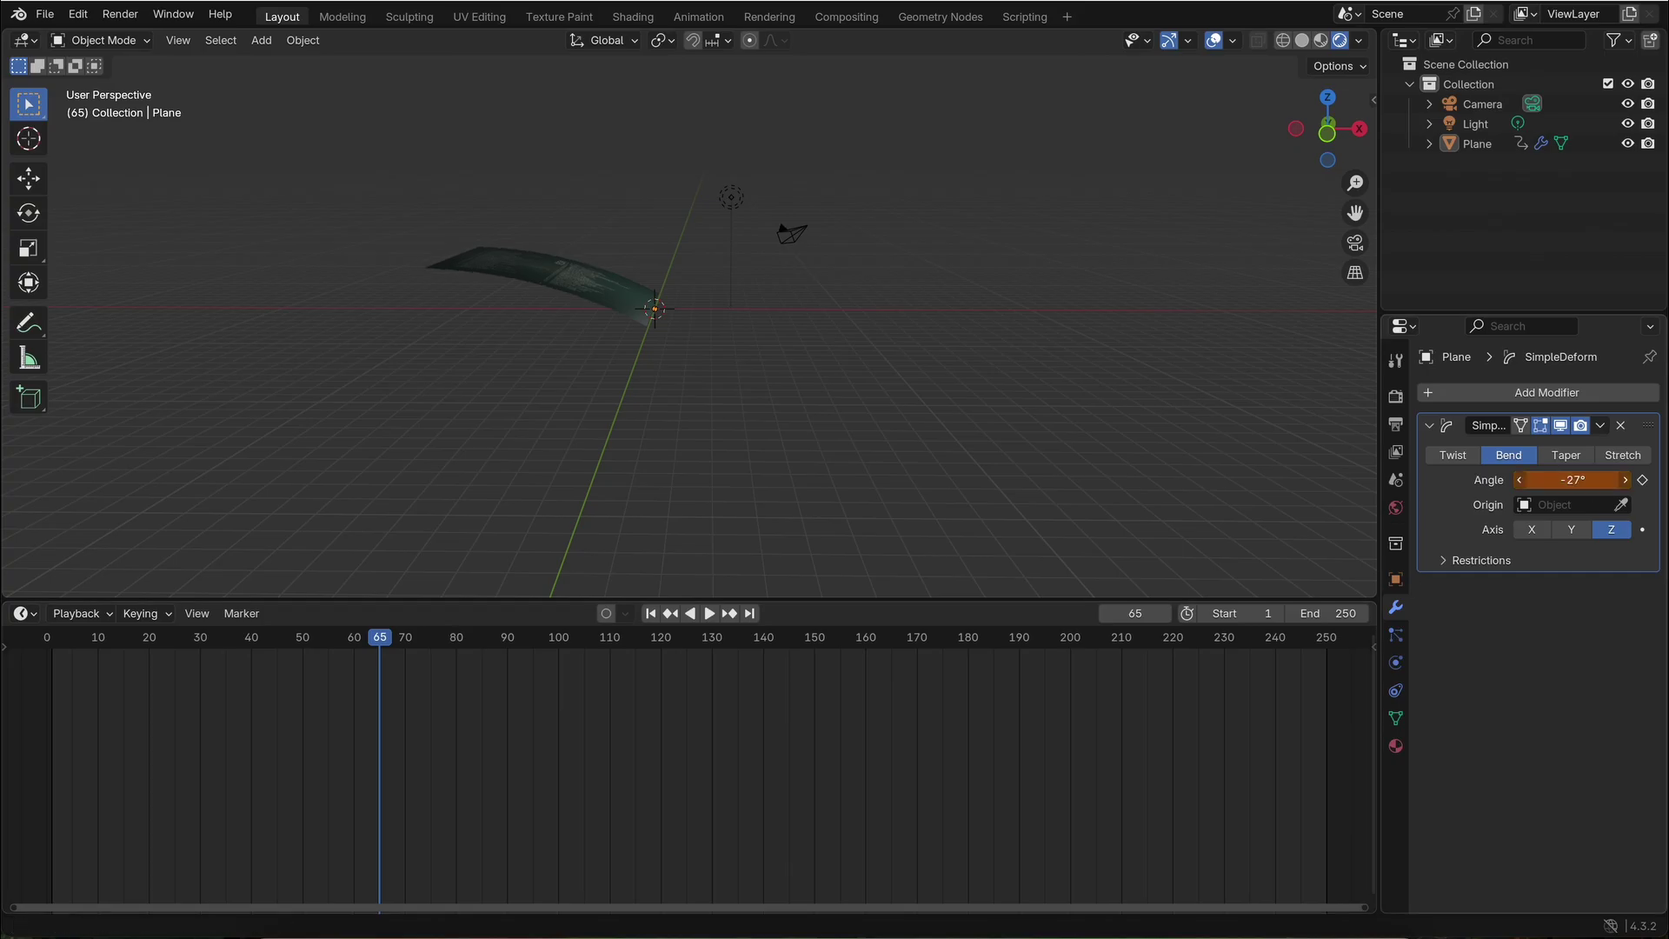
left_click_drag(382, 647, 433, 644)
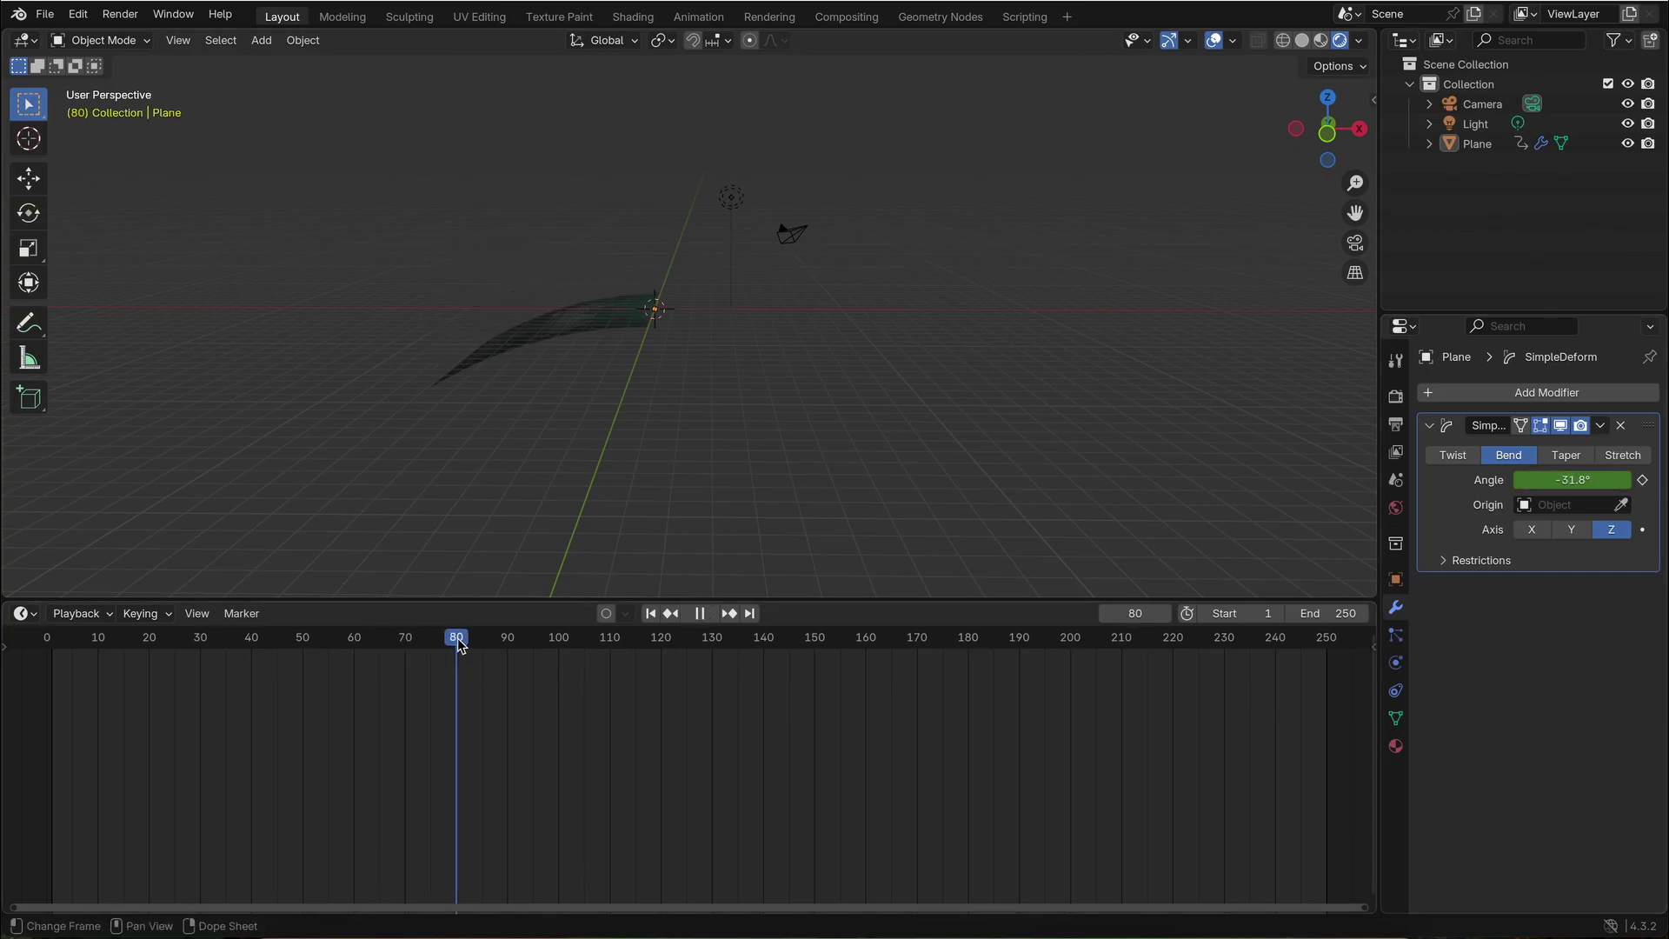
Add a second Principled BSDF whose Base Color comes from 002.png.
mouse_move(380, 637)
left_mouse_down()
mouse_move(325, 638)
mouse_move(348, 639)
left_mouse_up()
scroll(949, 335, "up", 3)
scroll(948, 334, "down", 5)
left_click_drag(101, 646, 380, 650)
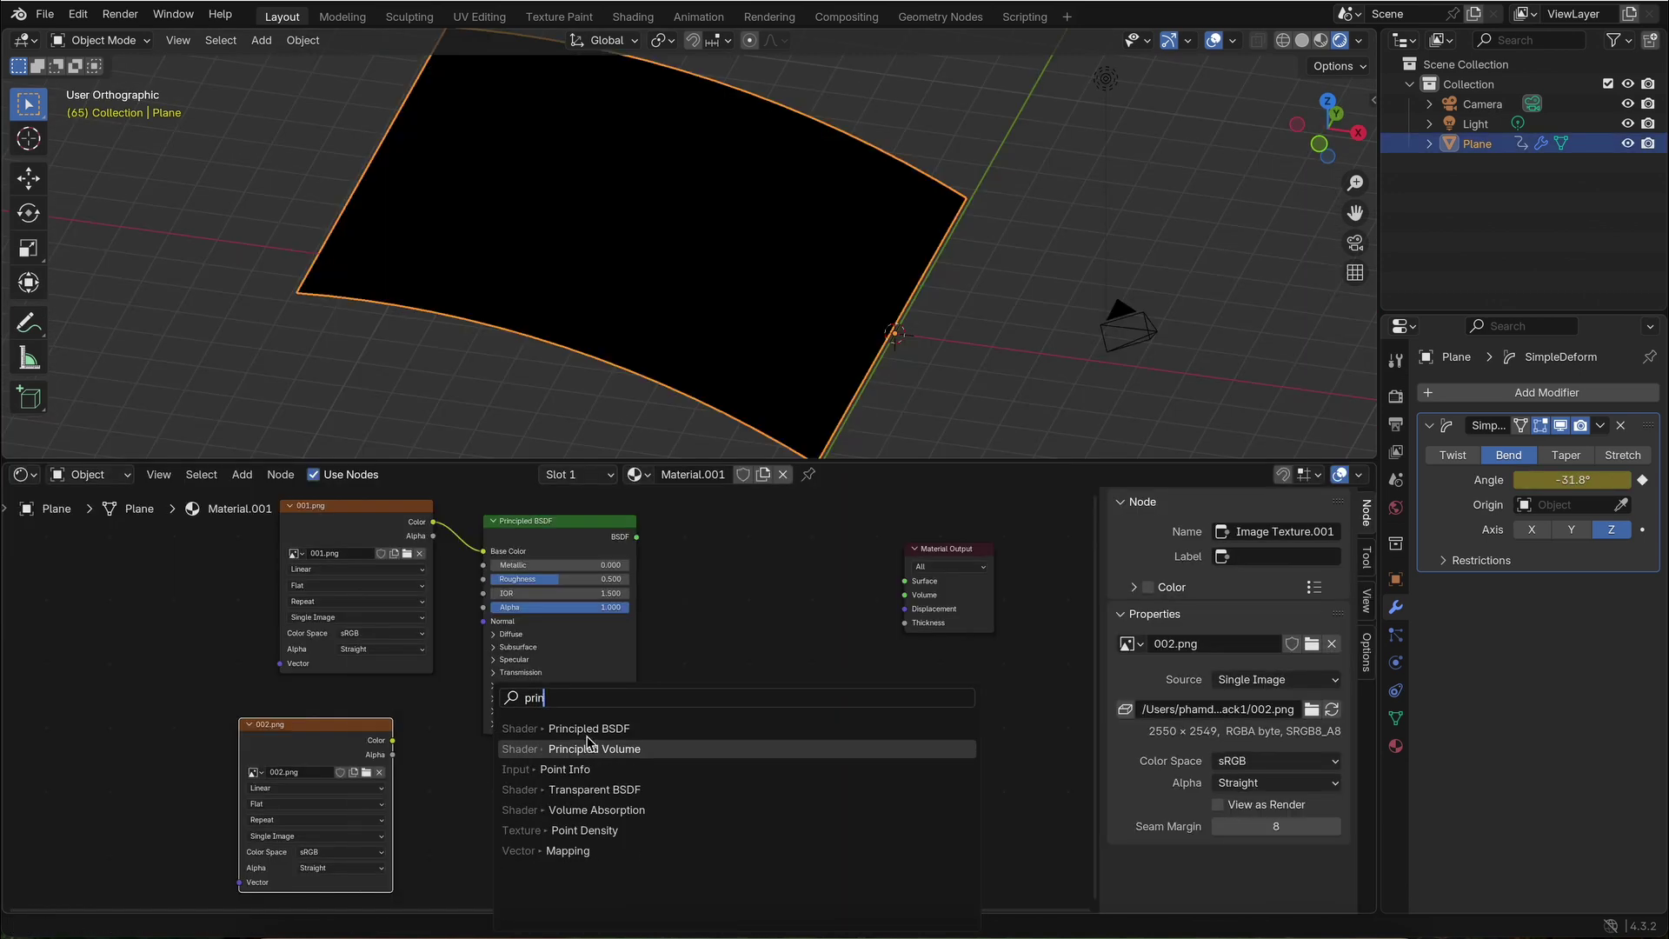
left_click(549, 727)
left_click(528, 778)
left_click_drag(515, 780, 531, 819)
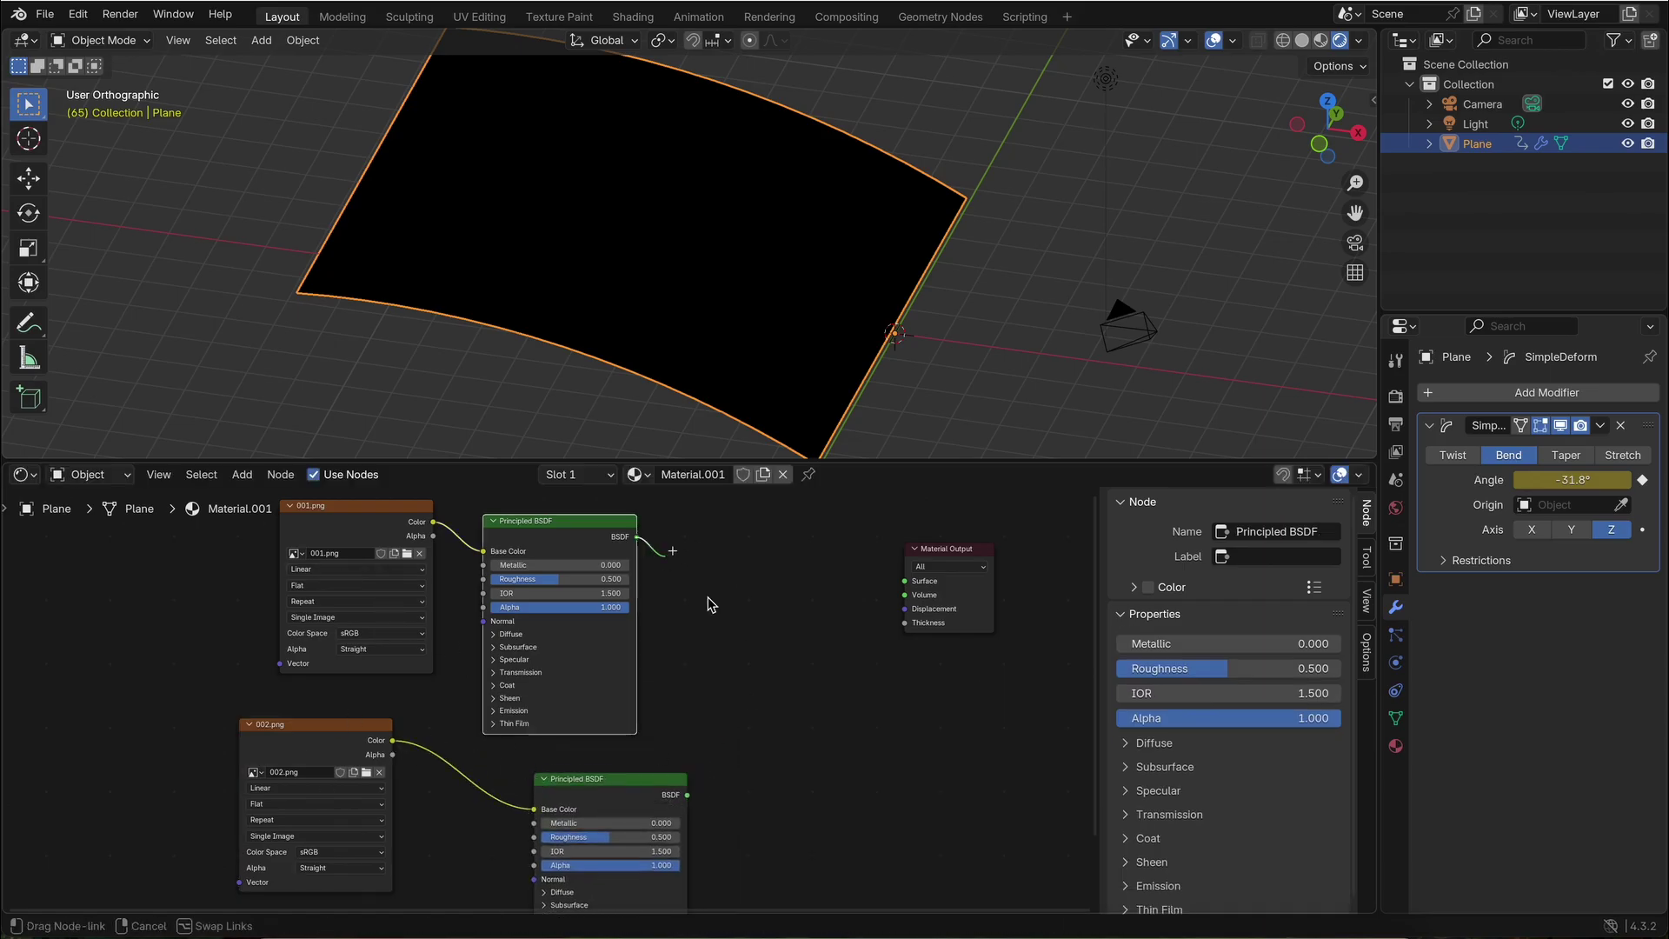
Blend both shaders through a Mix Shader connected to the material Surface.
left_click_drag(709, 604, 726, 622)
type("mix")
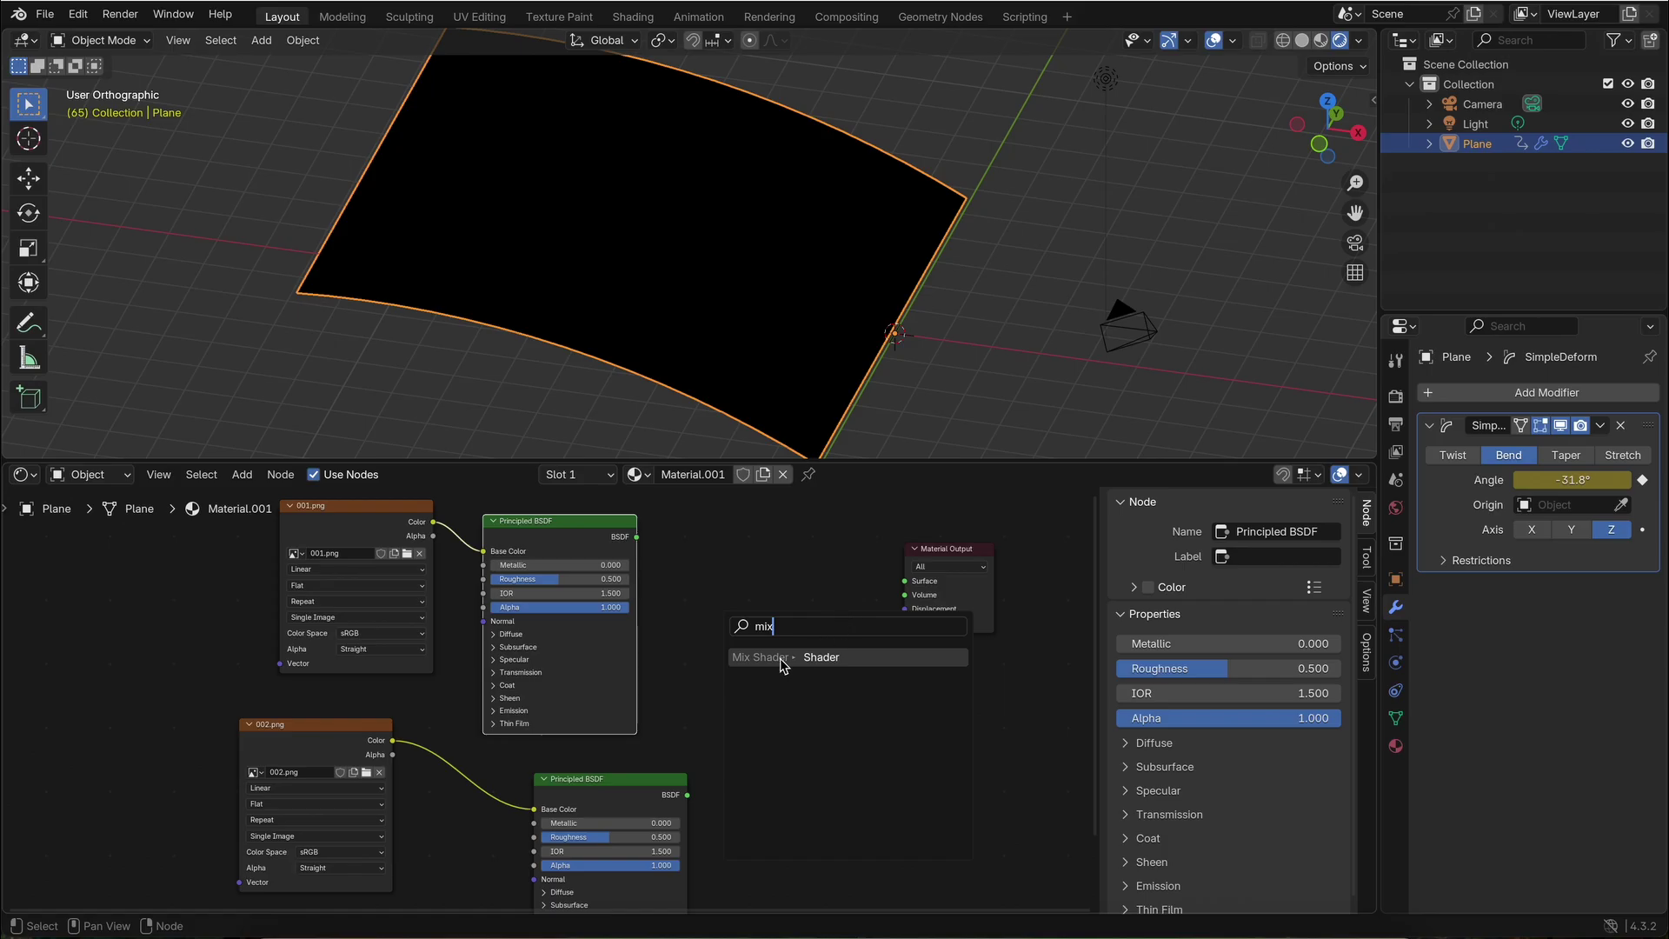
left_click(780, 659)
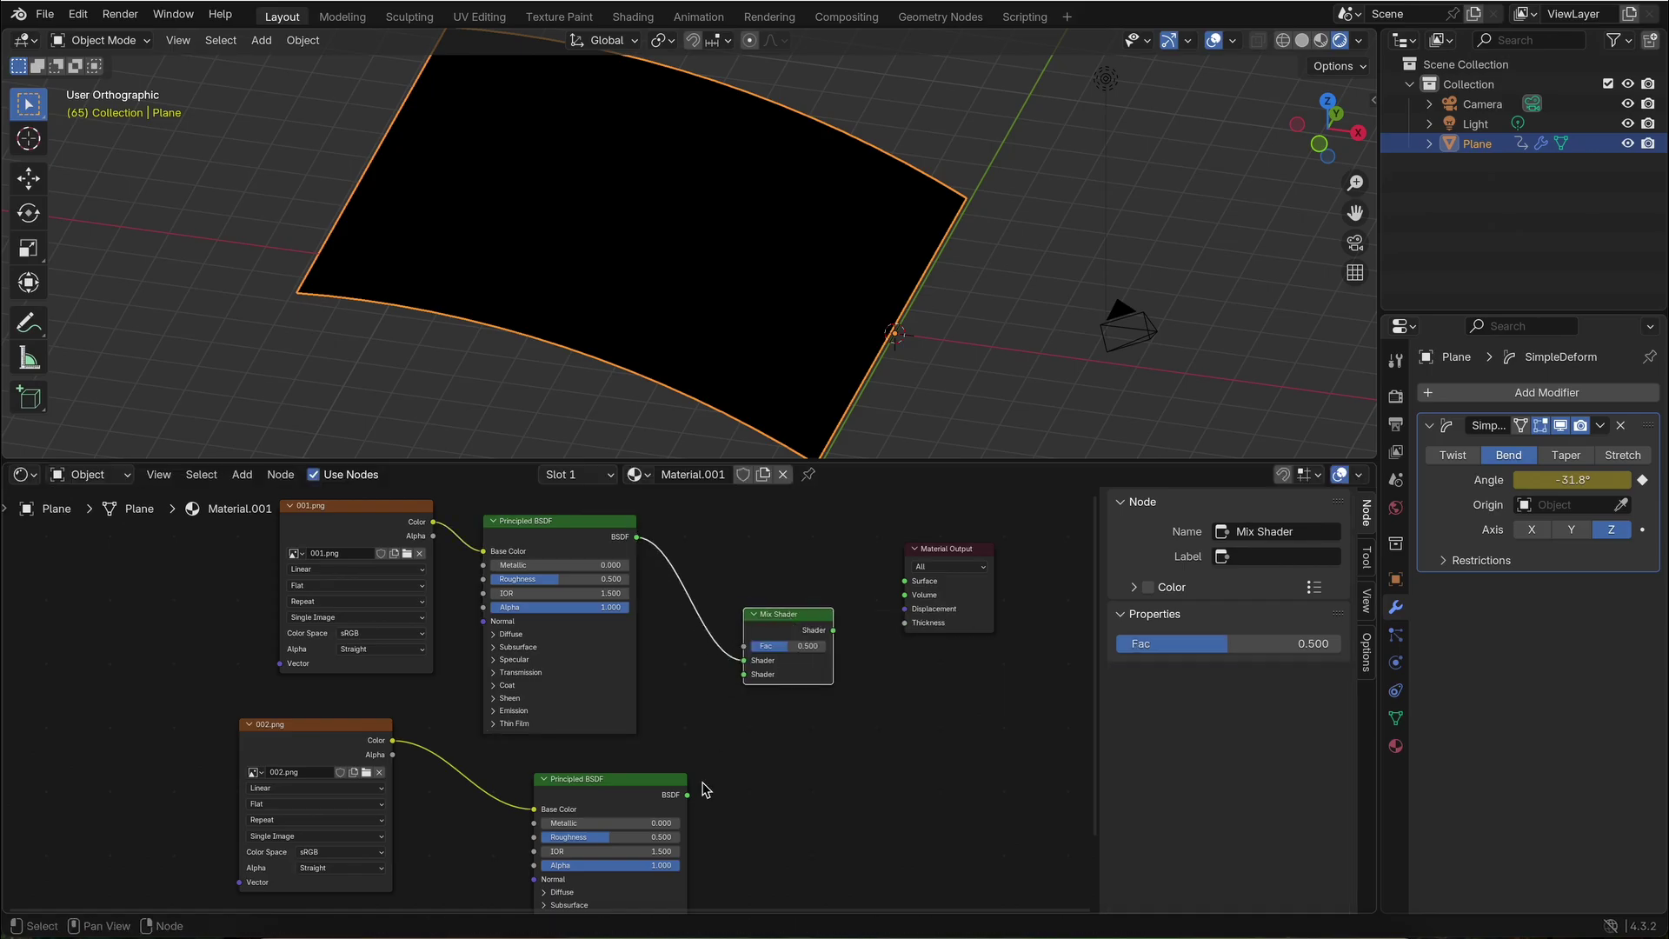
left_click_drag(690, 795, 710, 716)
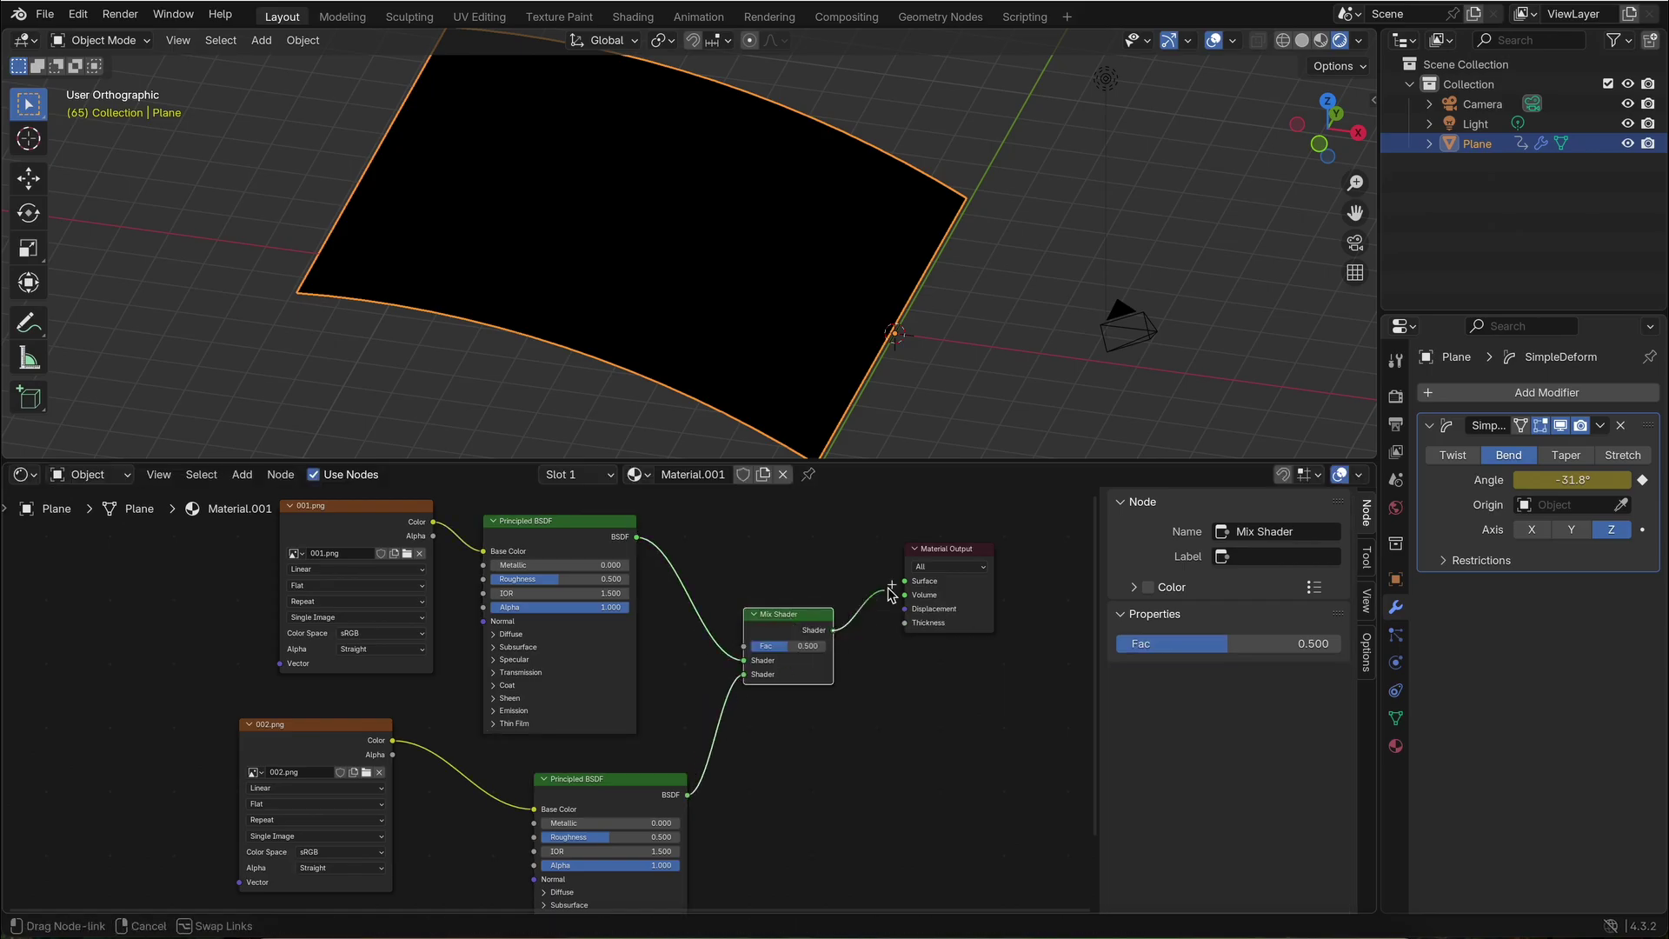
left_click_drag(833, 630, 904, 581)
mouse_move(860, 340)
middle_mouse_down()
mouse_move(826, 299)
mouse_move(832, 319)
middle_mouse_up()
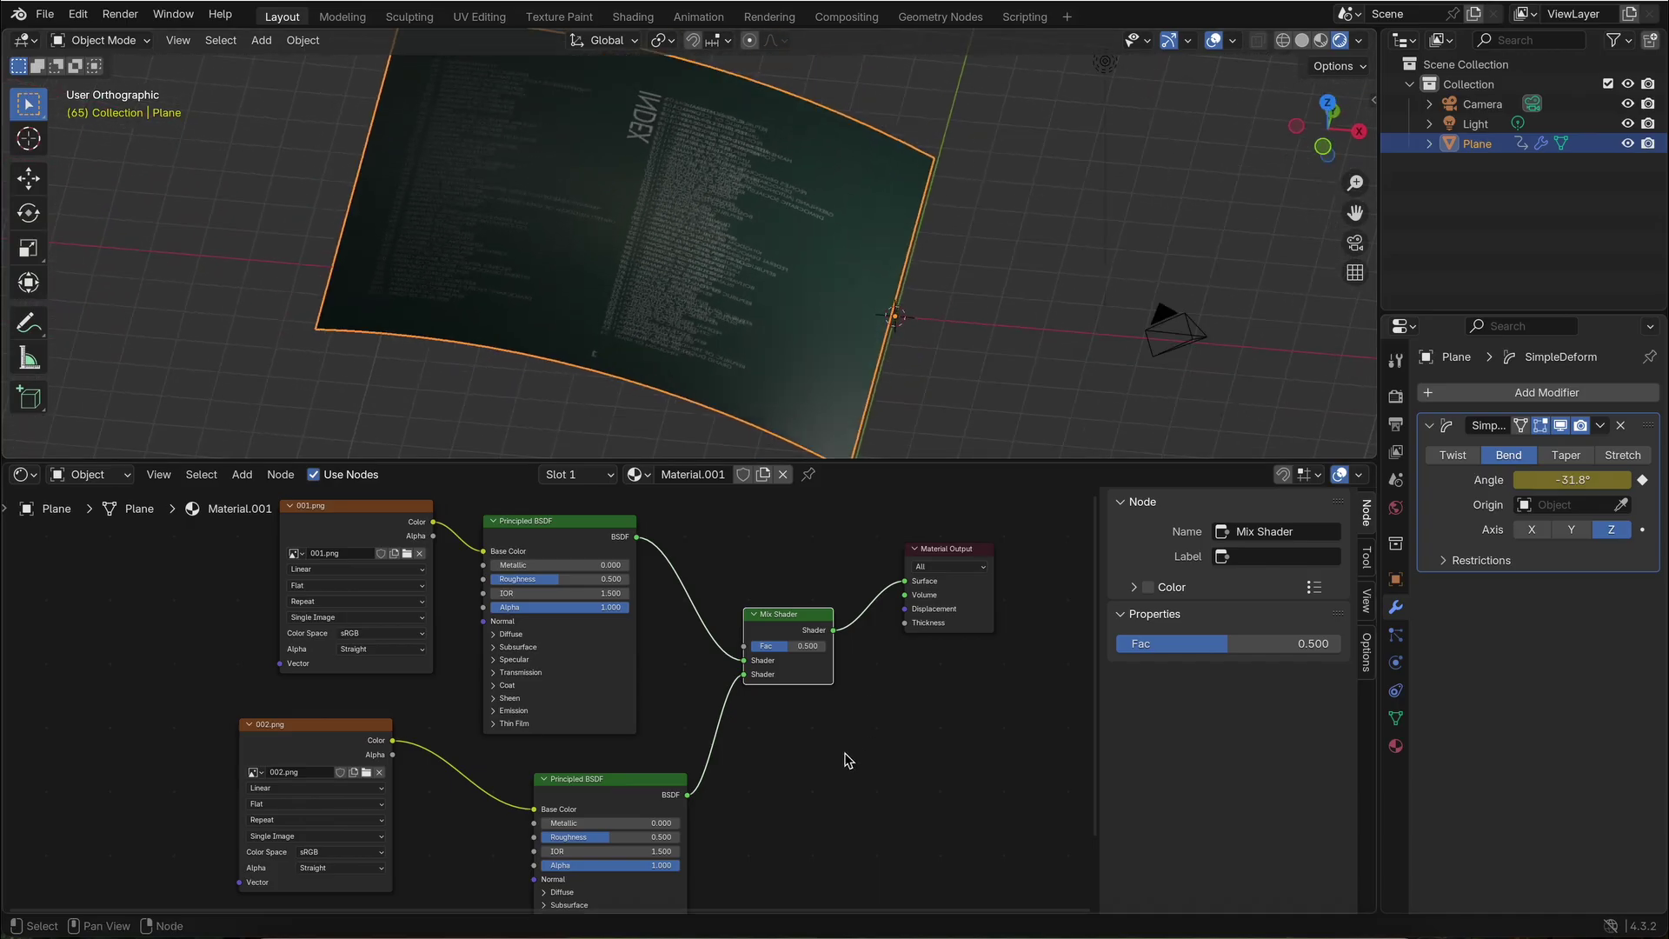
Add a Geometry node and wire its Backfacing output into the Mix Shader Fac.
key("shift+a")
type("geo")
left_click(909, 726)
left_click(801, 758)
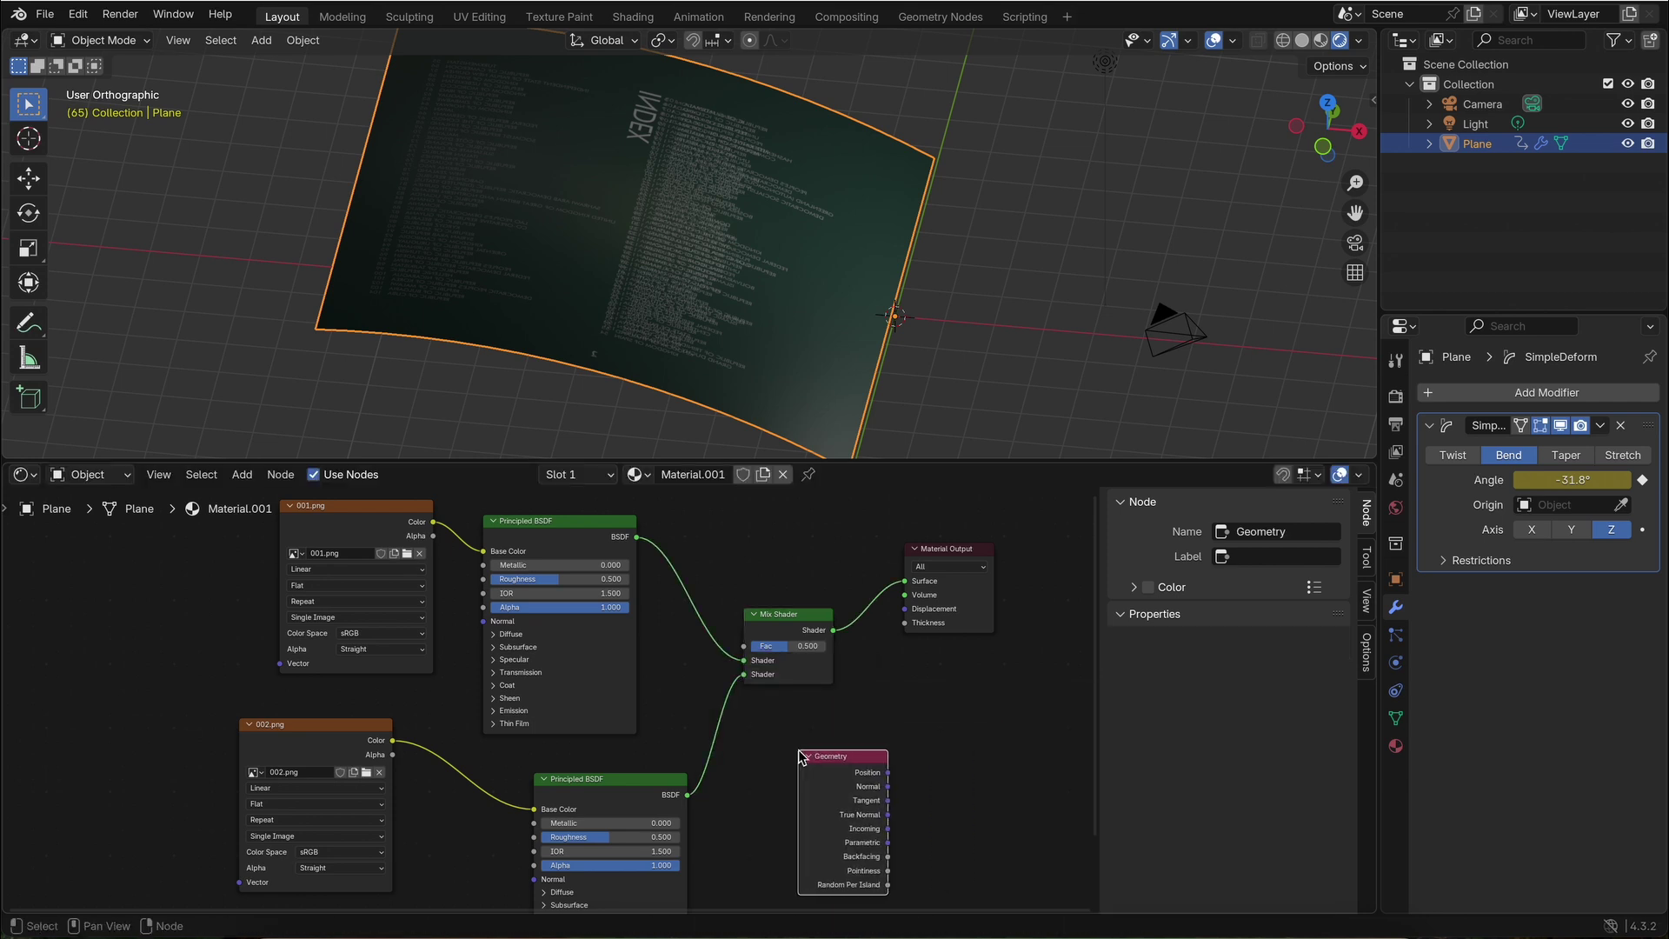
left_click_drag(743, 642, 741, 646)
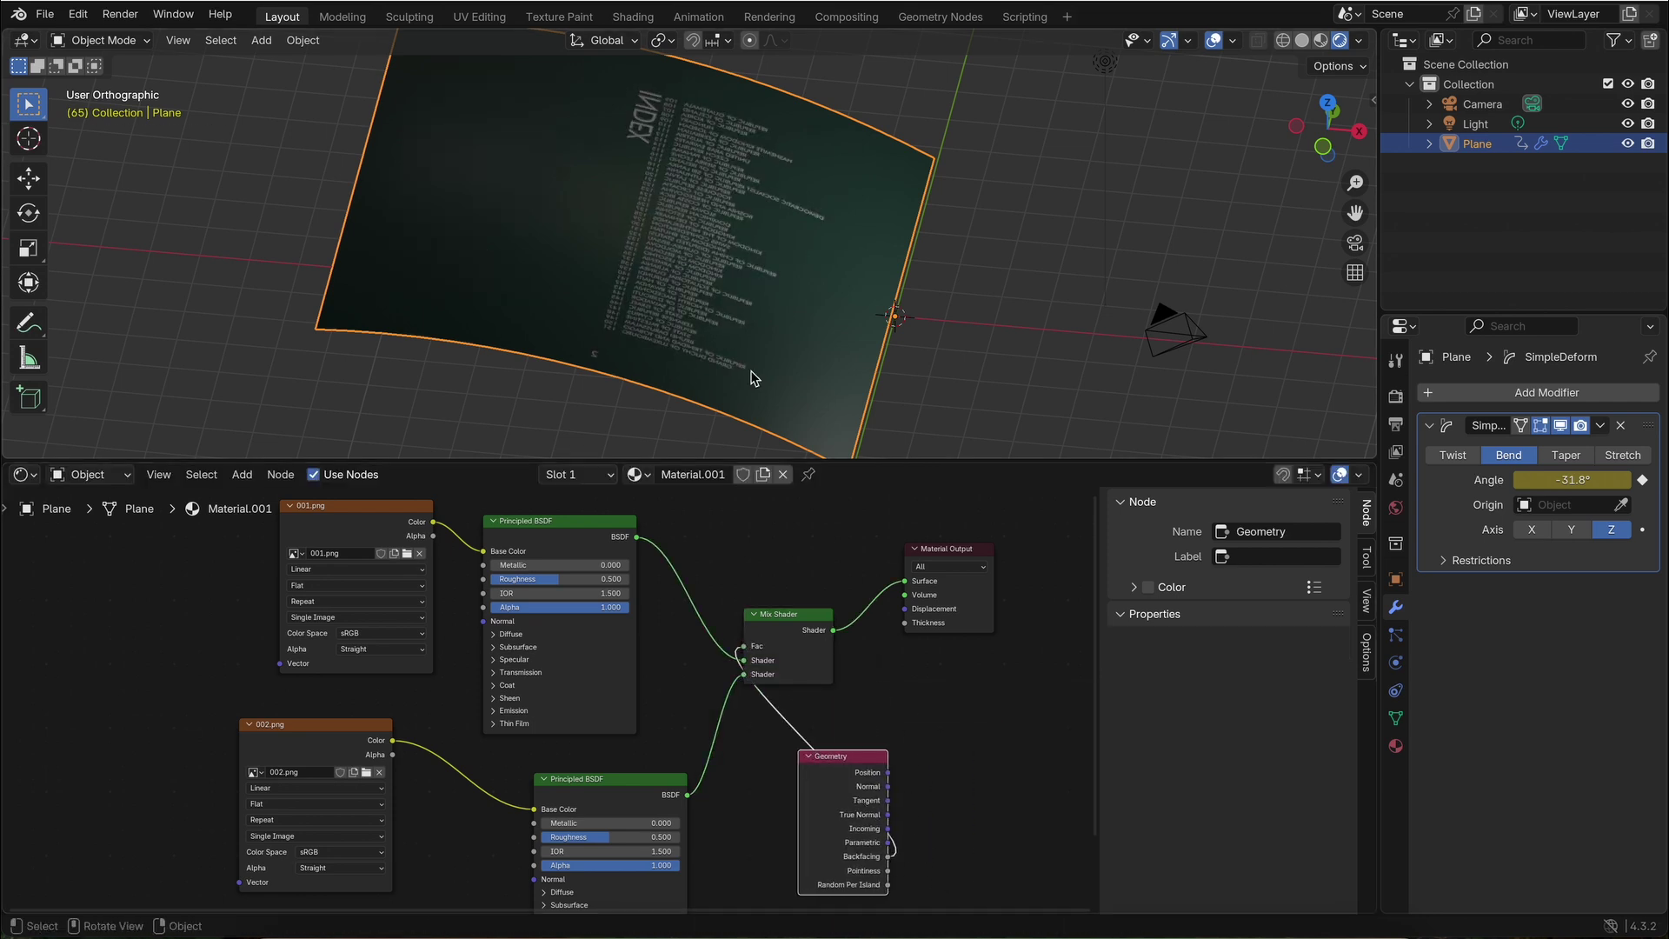
middle_click_drag(730, 327, 741, 330)
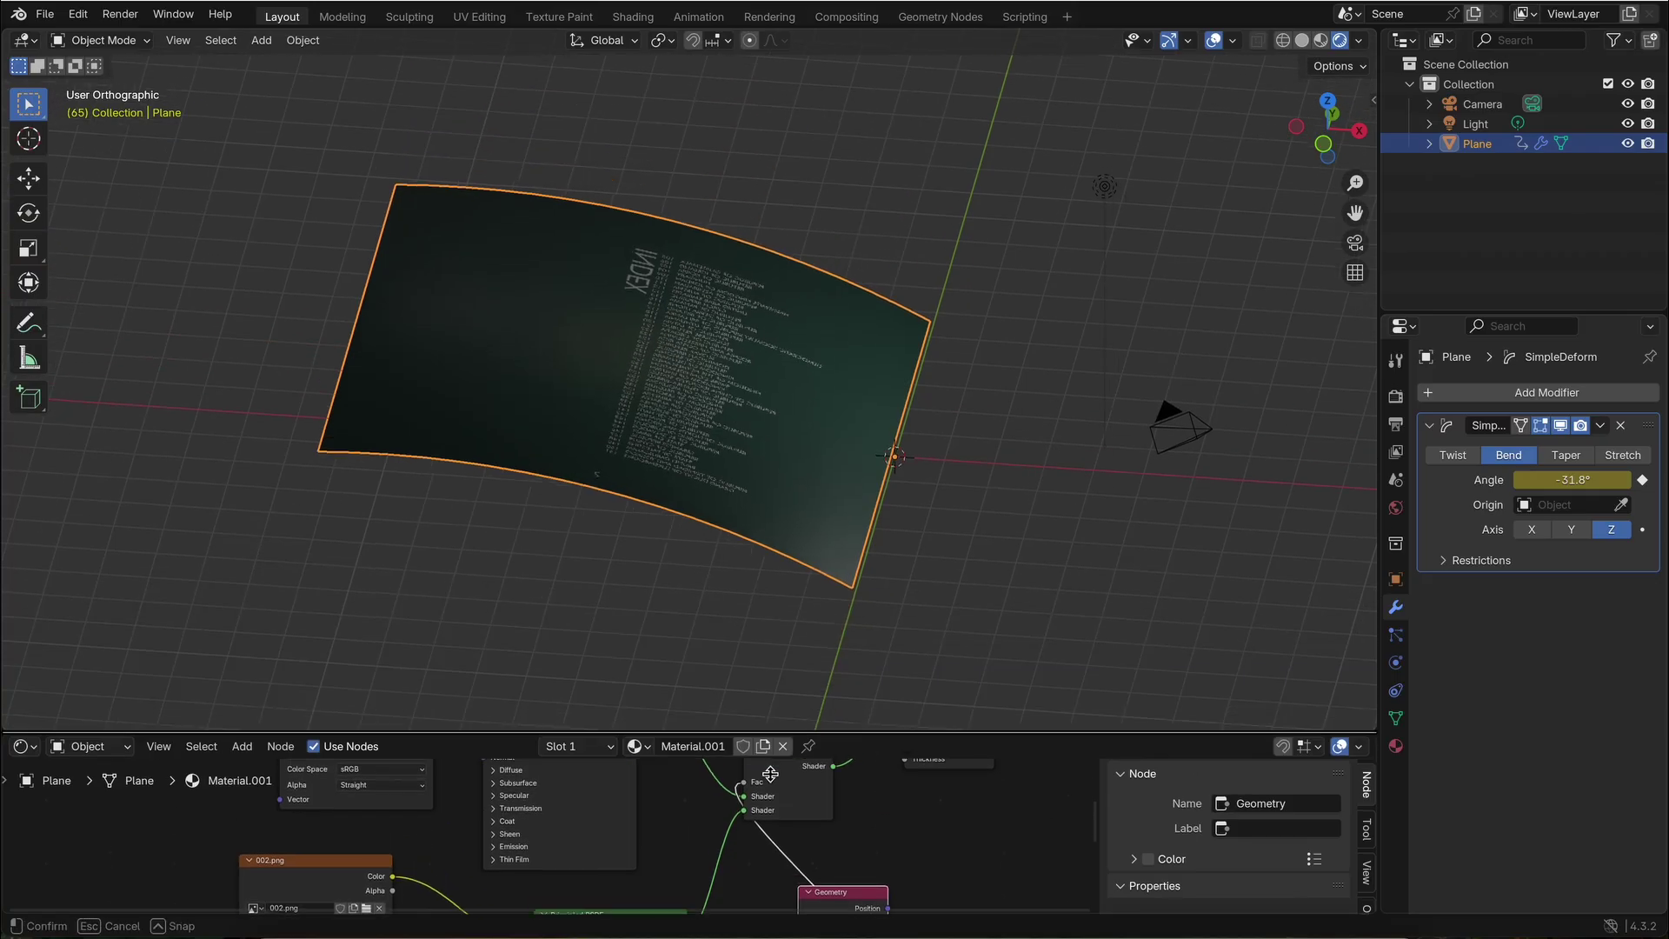
left_click_drag(790, 469, 716, 700)
middle_click_drag(717, 700, 522, 587)
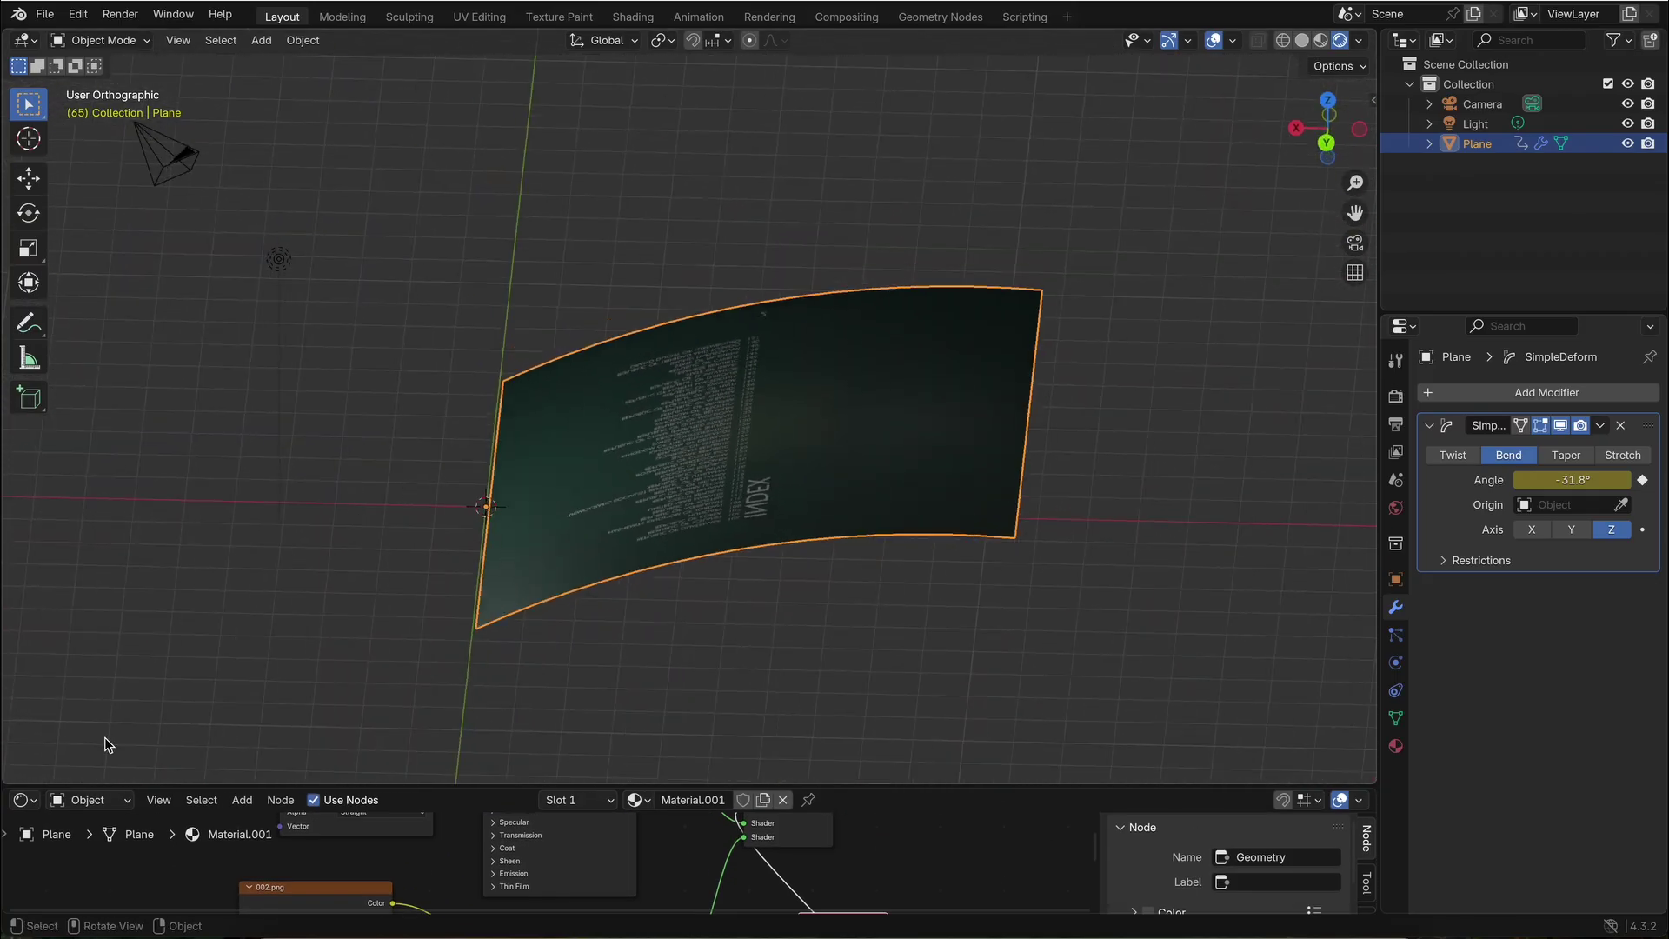
Duplicate the page just below itself along Z and repeat to build the stack.
left_click(21, 799)
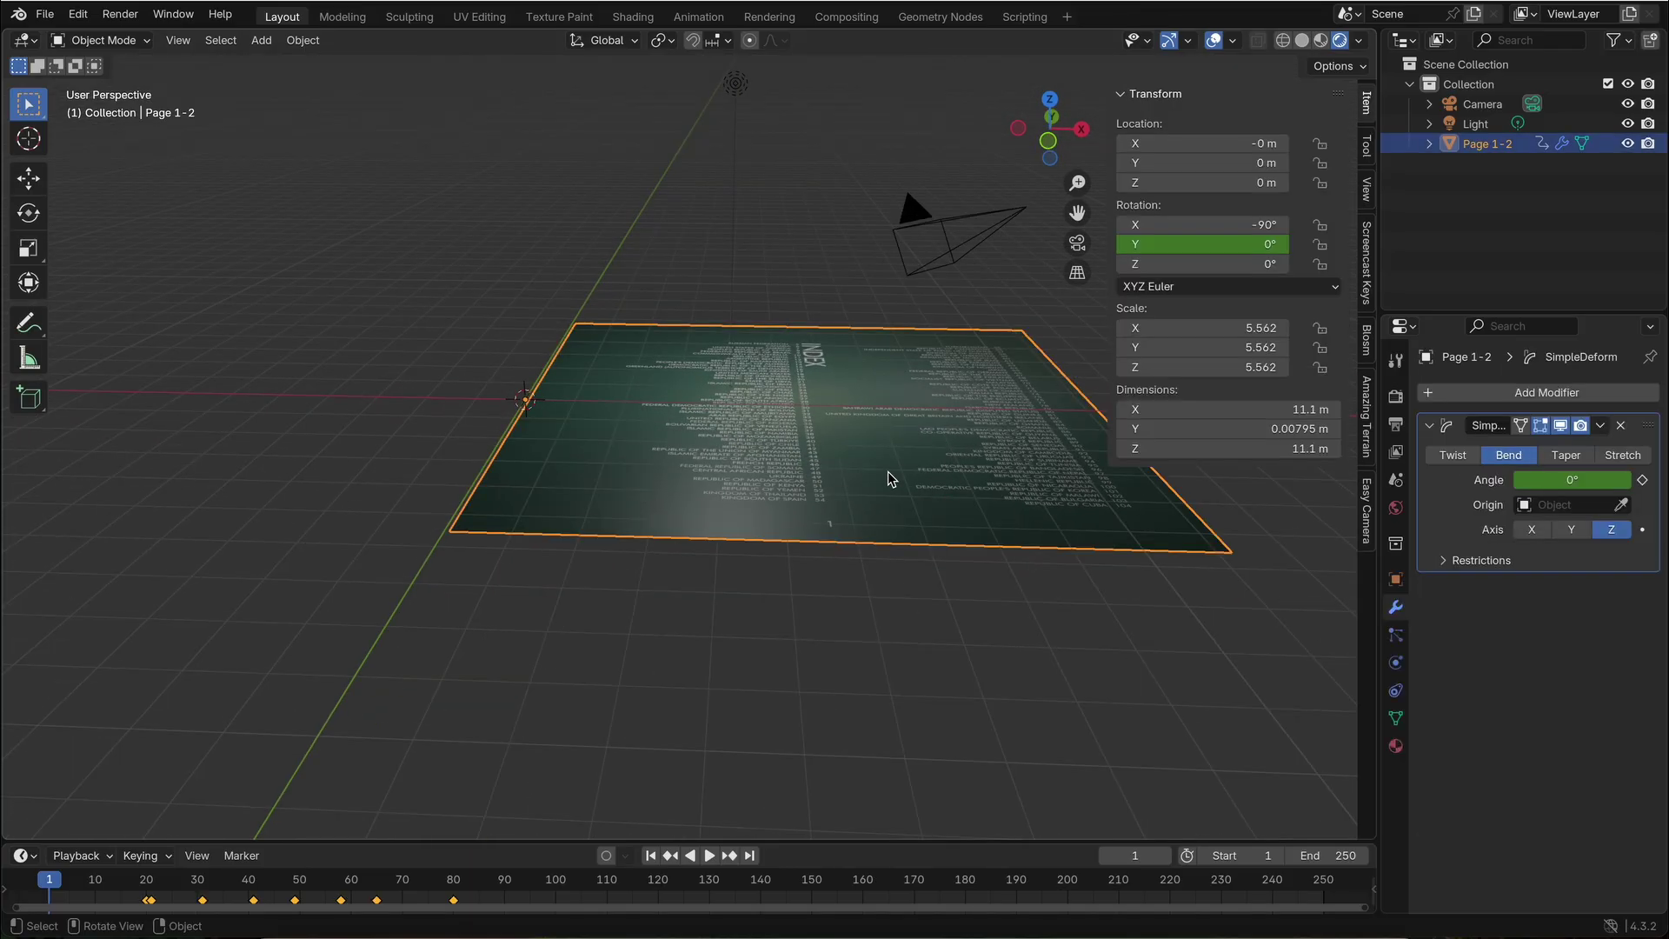
key("KP_8")
key("shift+d")
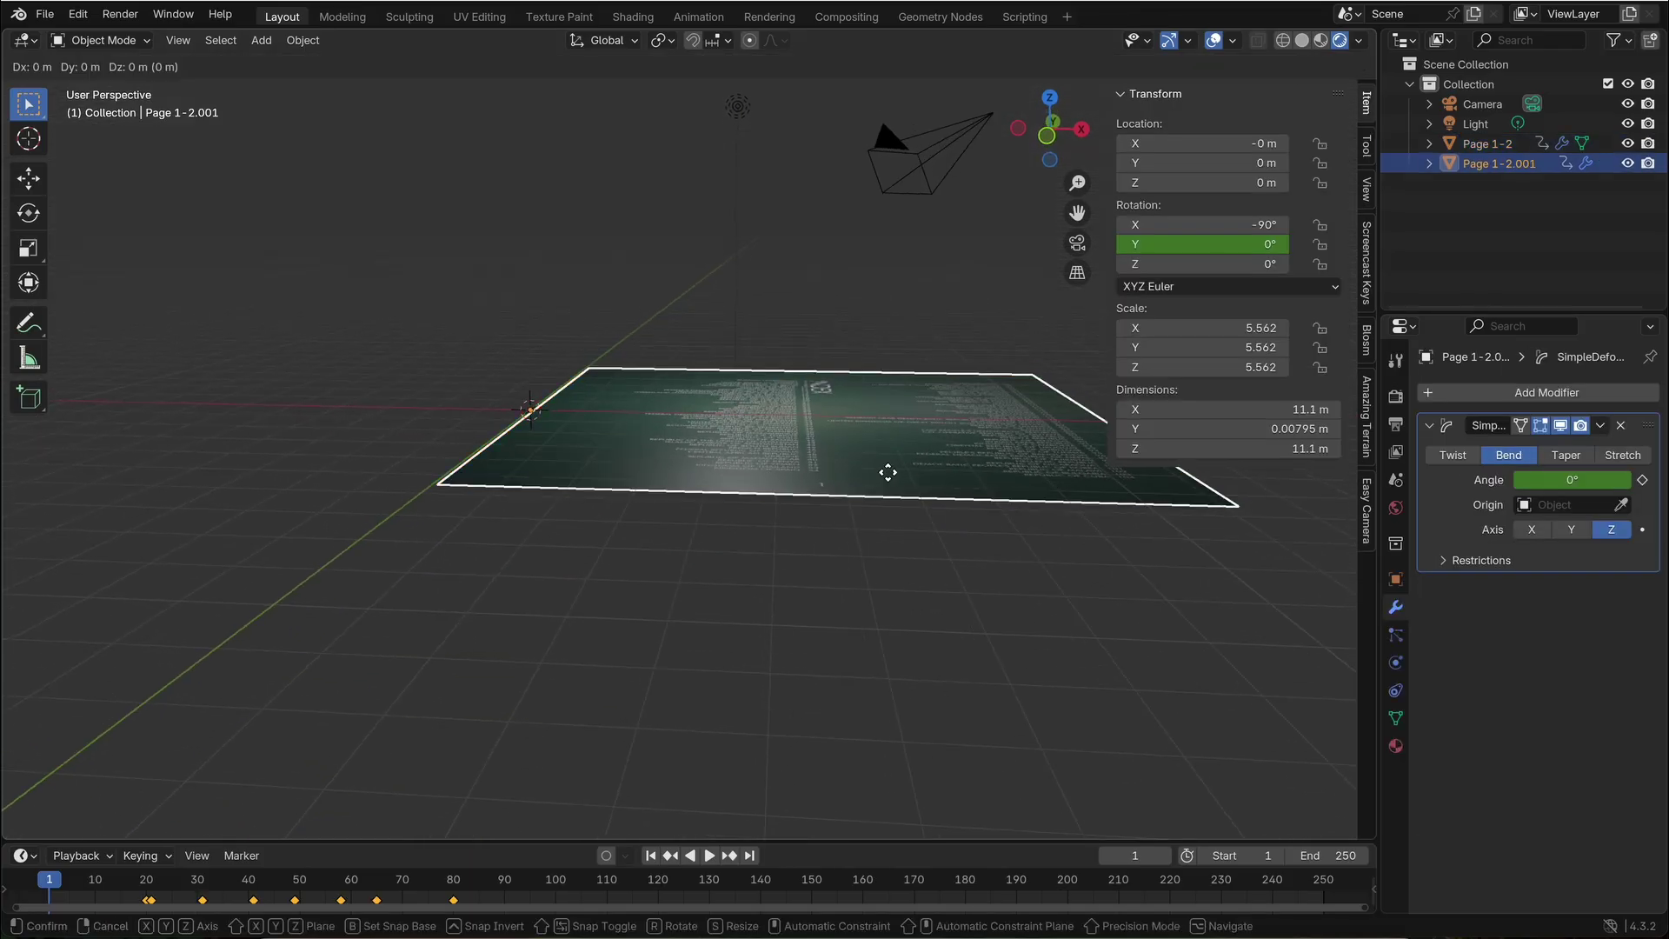
key("z")
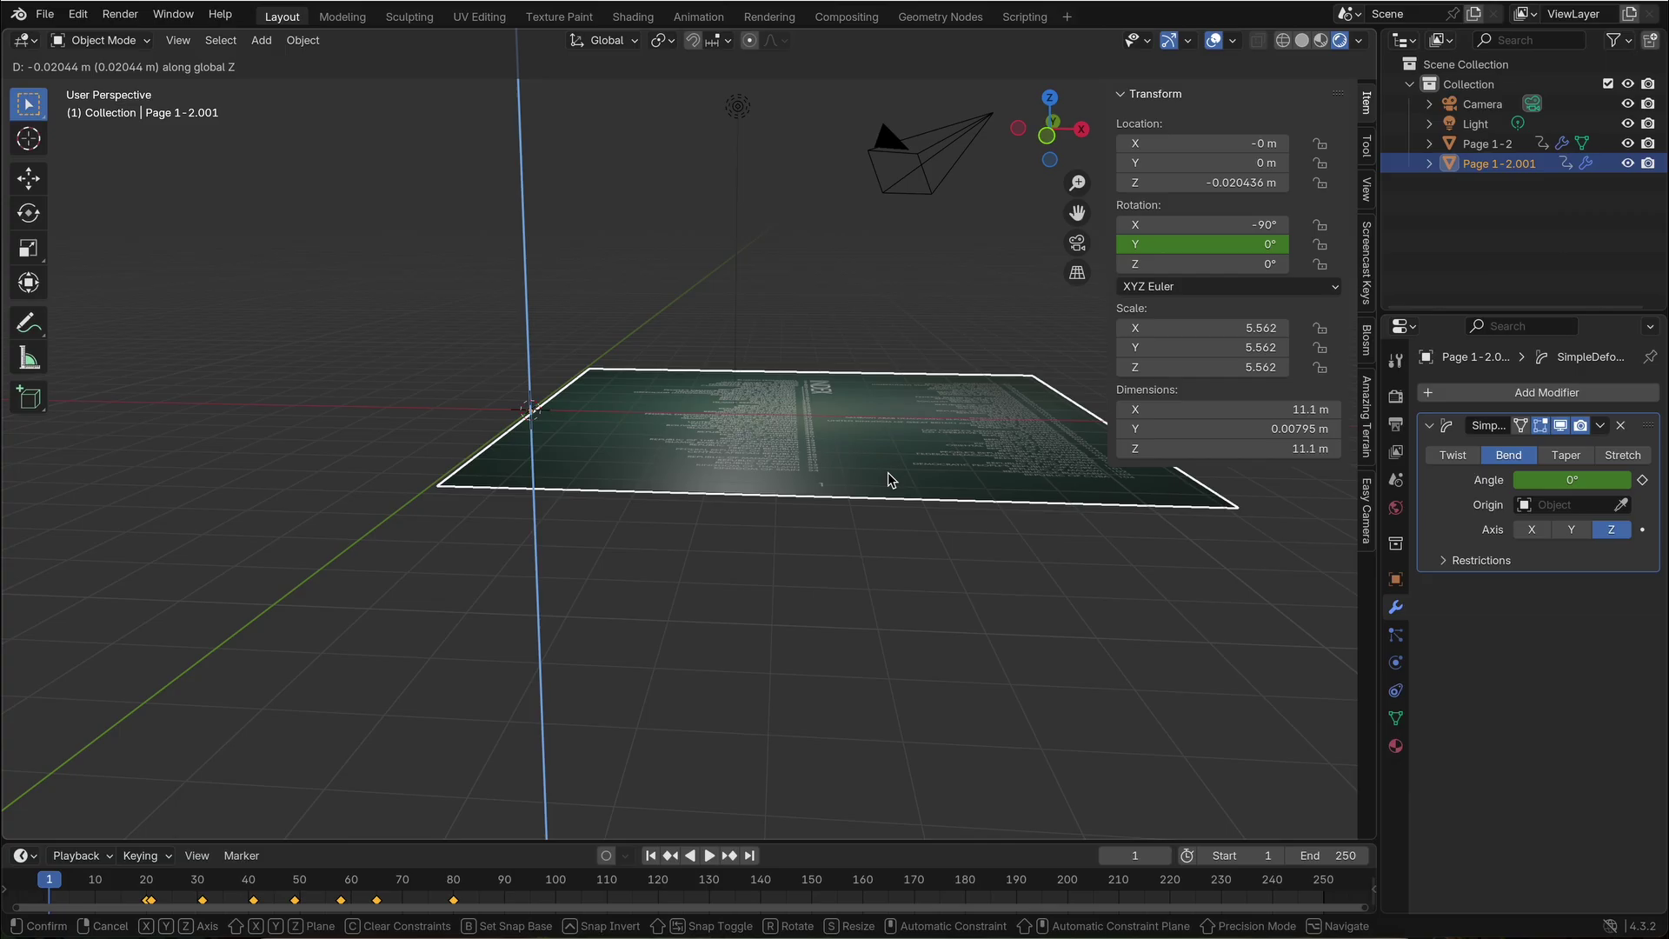
left_click(888, 480)
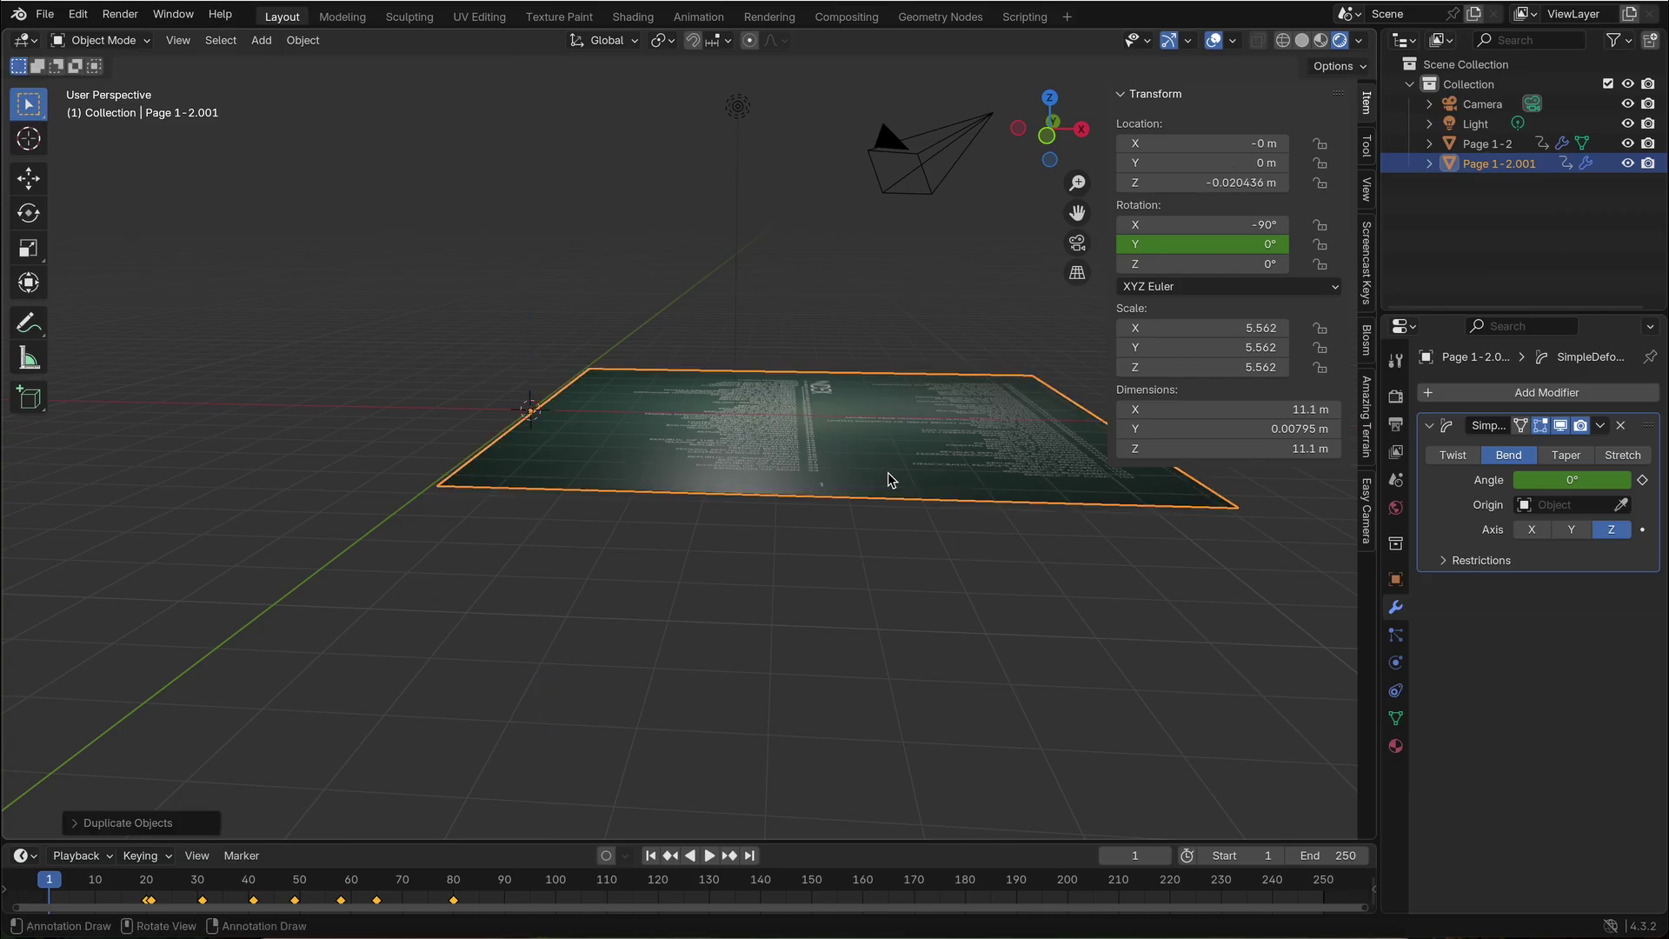
key("shift+r")
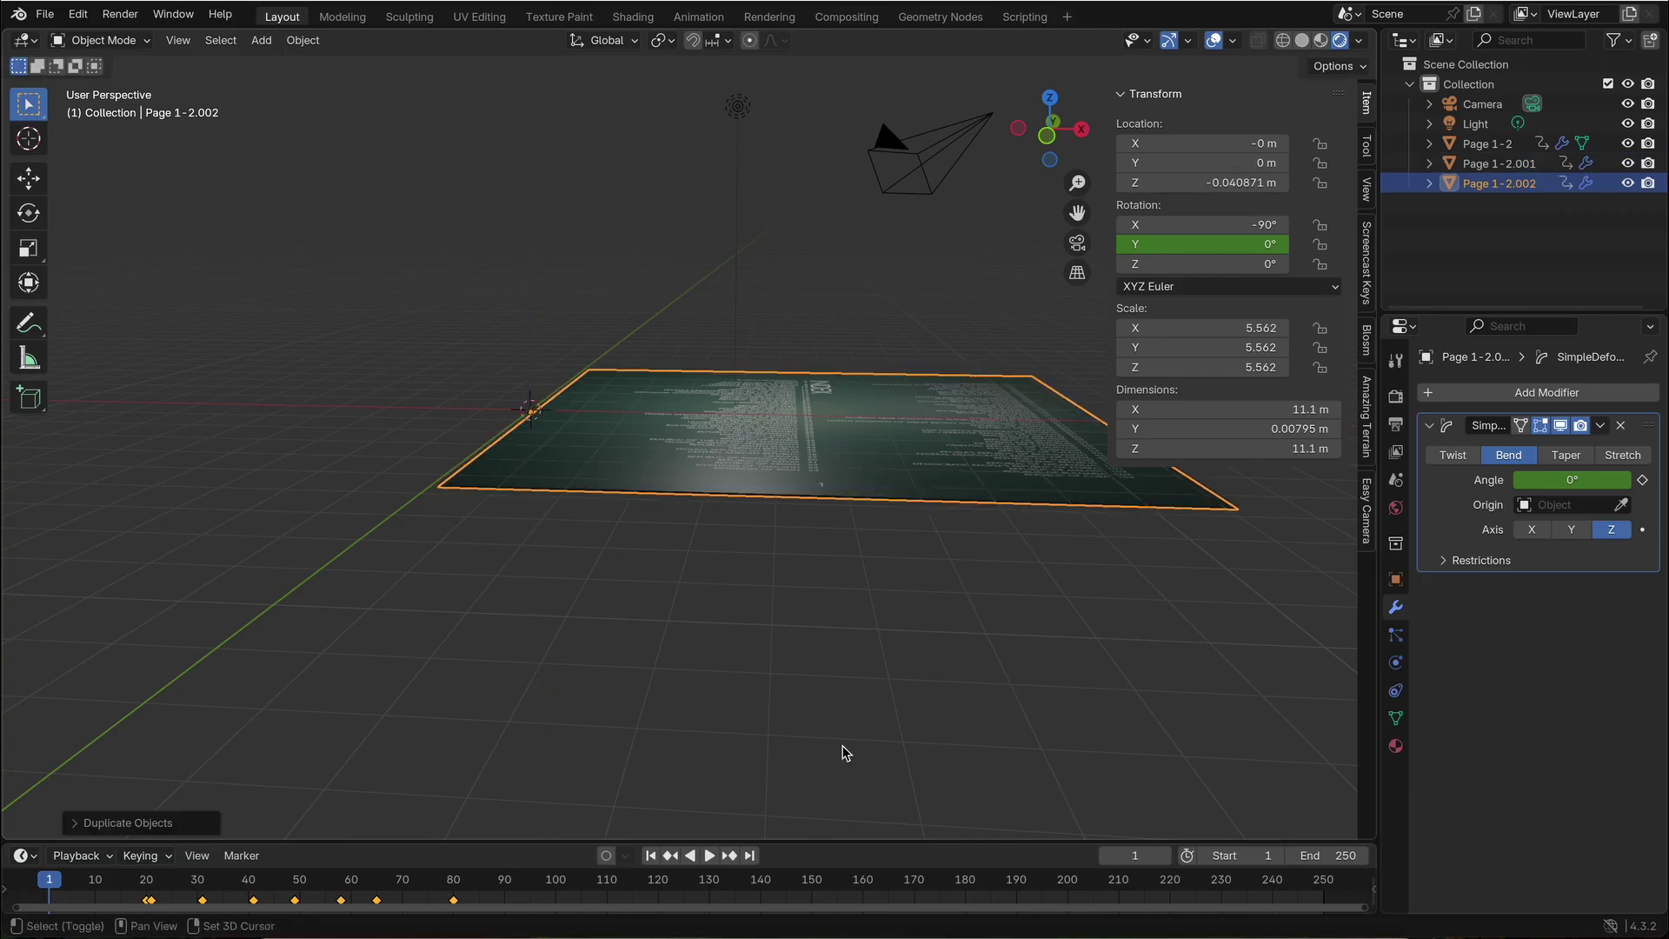
key("shift+r")
key("shift+r")
key("shift+r")
key("shift+r")
key("shift+r")
key("shift+r")
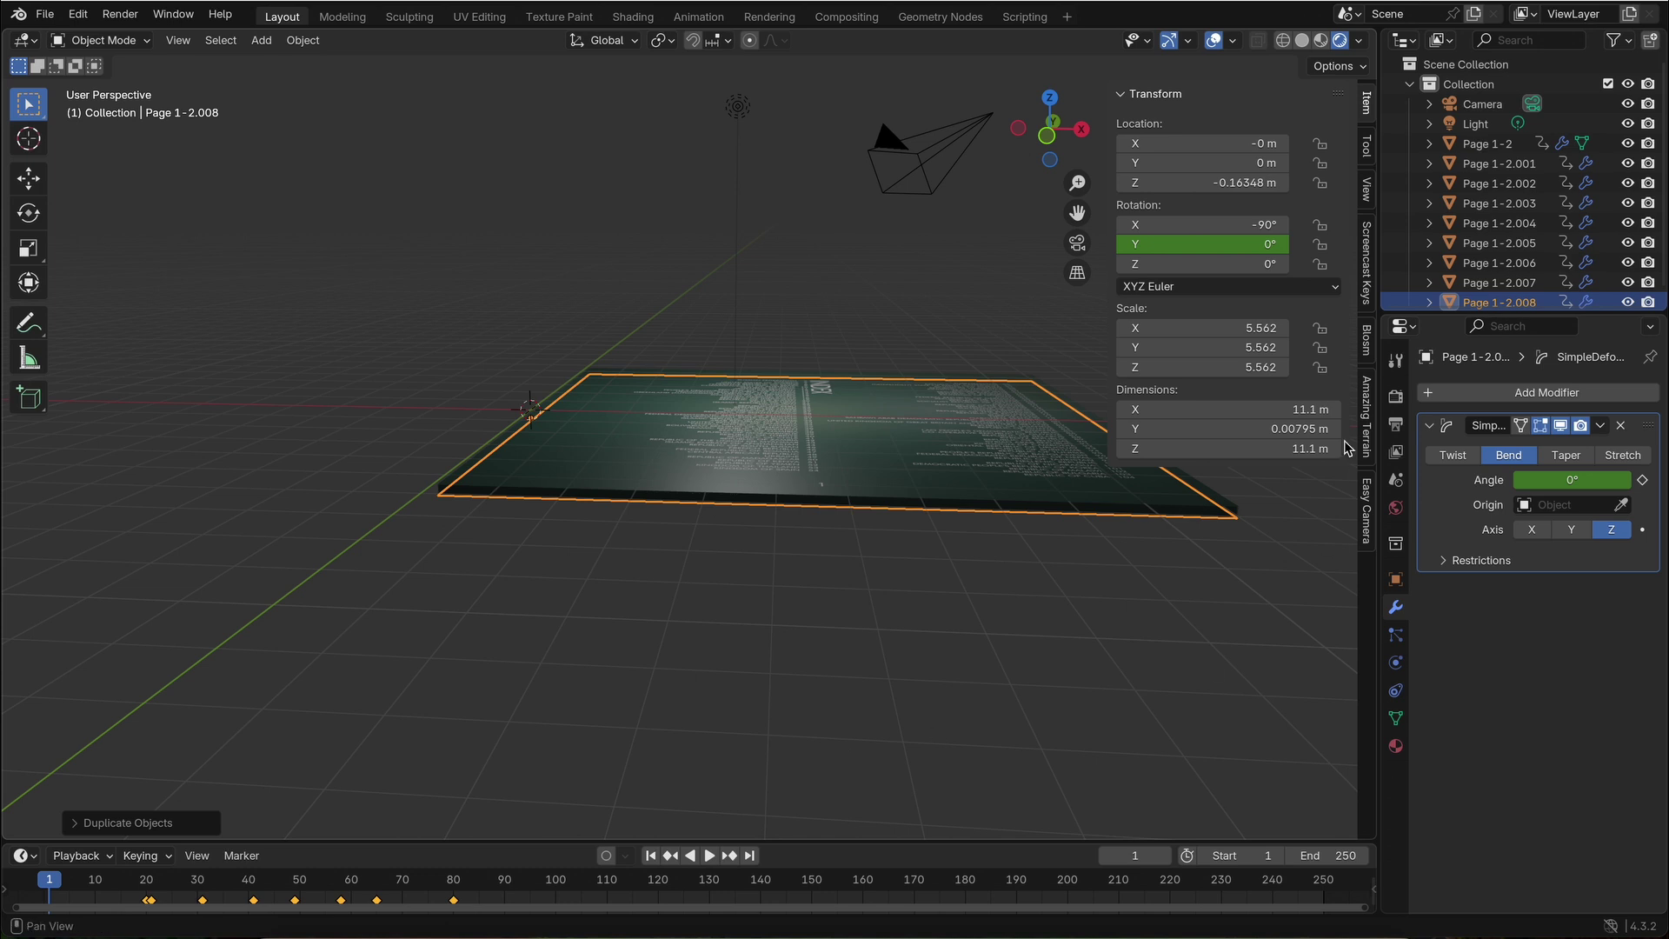
mouse_move(855, 420)
middle_mouse_down()
mouse_move(854, 340)
mouse_move(855, 420)
middle_mouse_up()
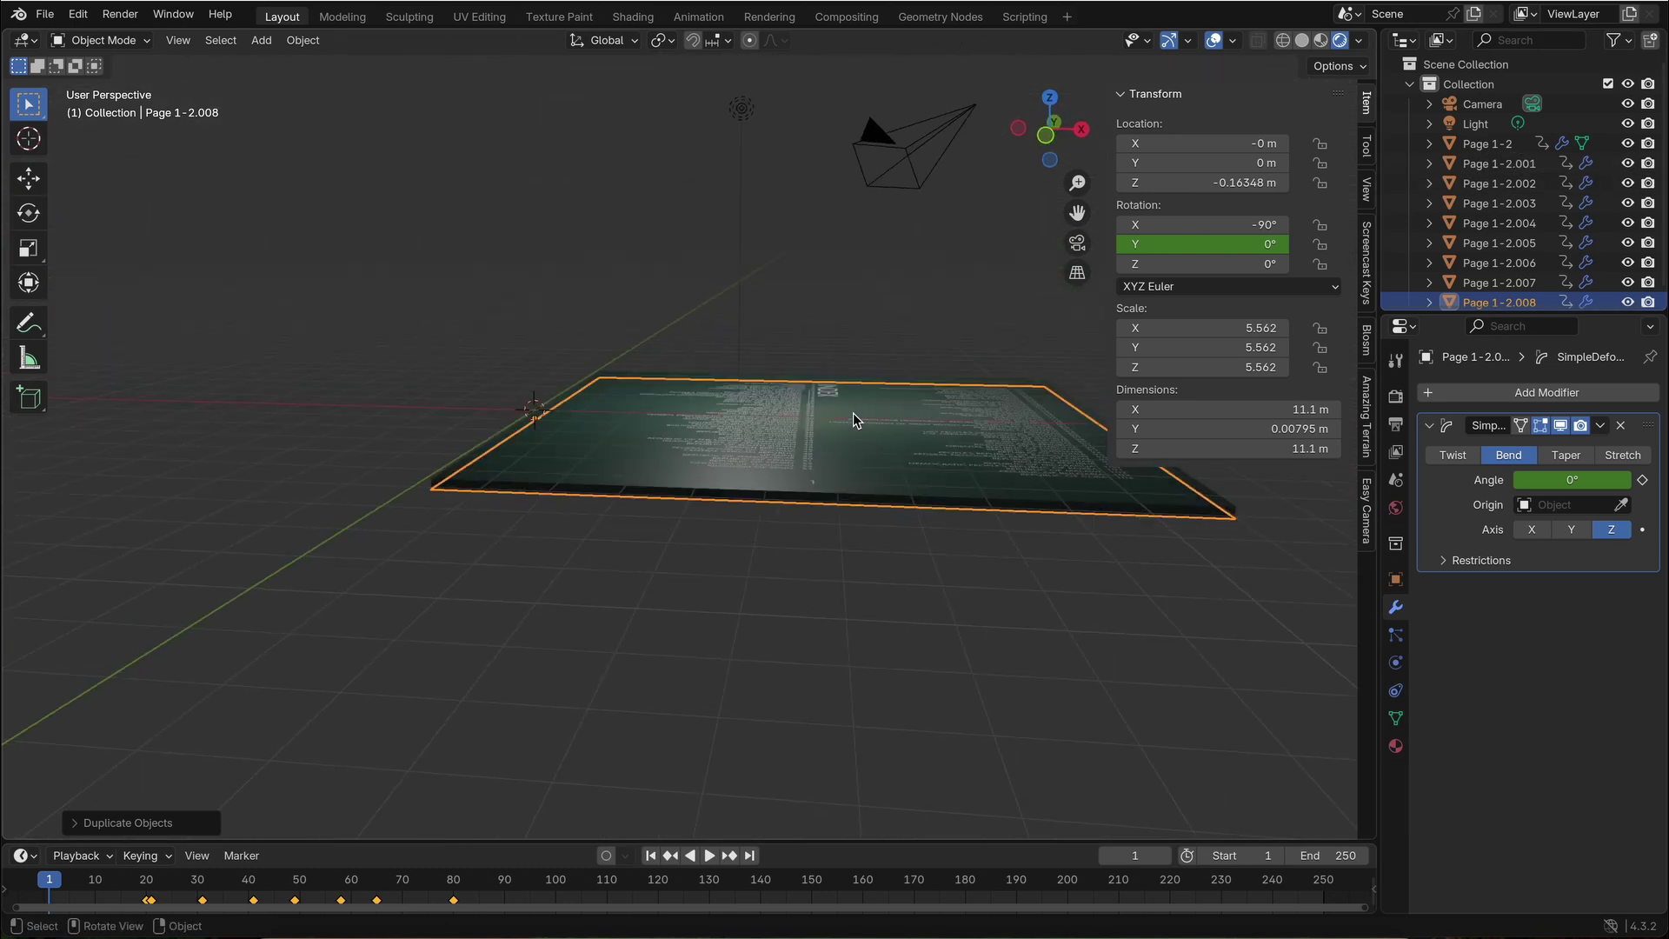
Select the first copy in the Outliner and rename it to Page 3-4.
left_click(1500, 162)
mouse_move(1049, 562)
middle_mouse_down()
mouse_move(1049, 486)
mouse_move(1050, 587)
middle_mouse_up()
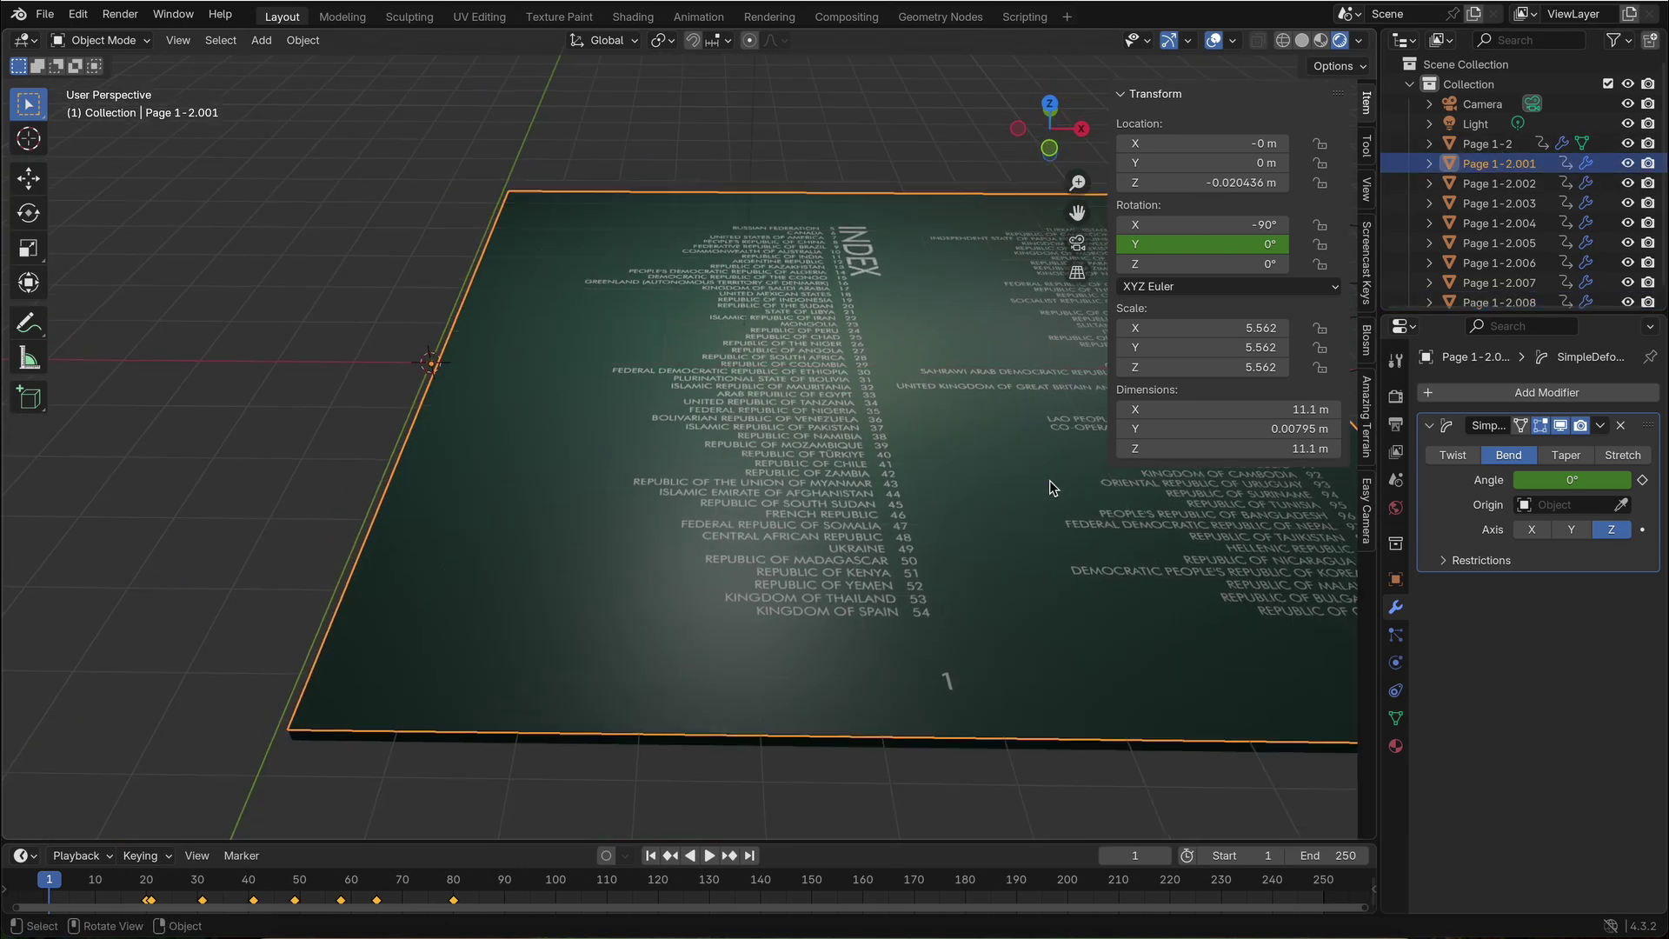
double_click(1544, 166)
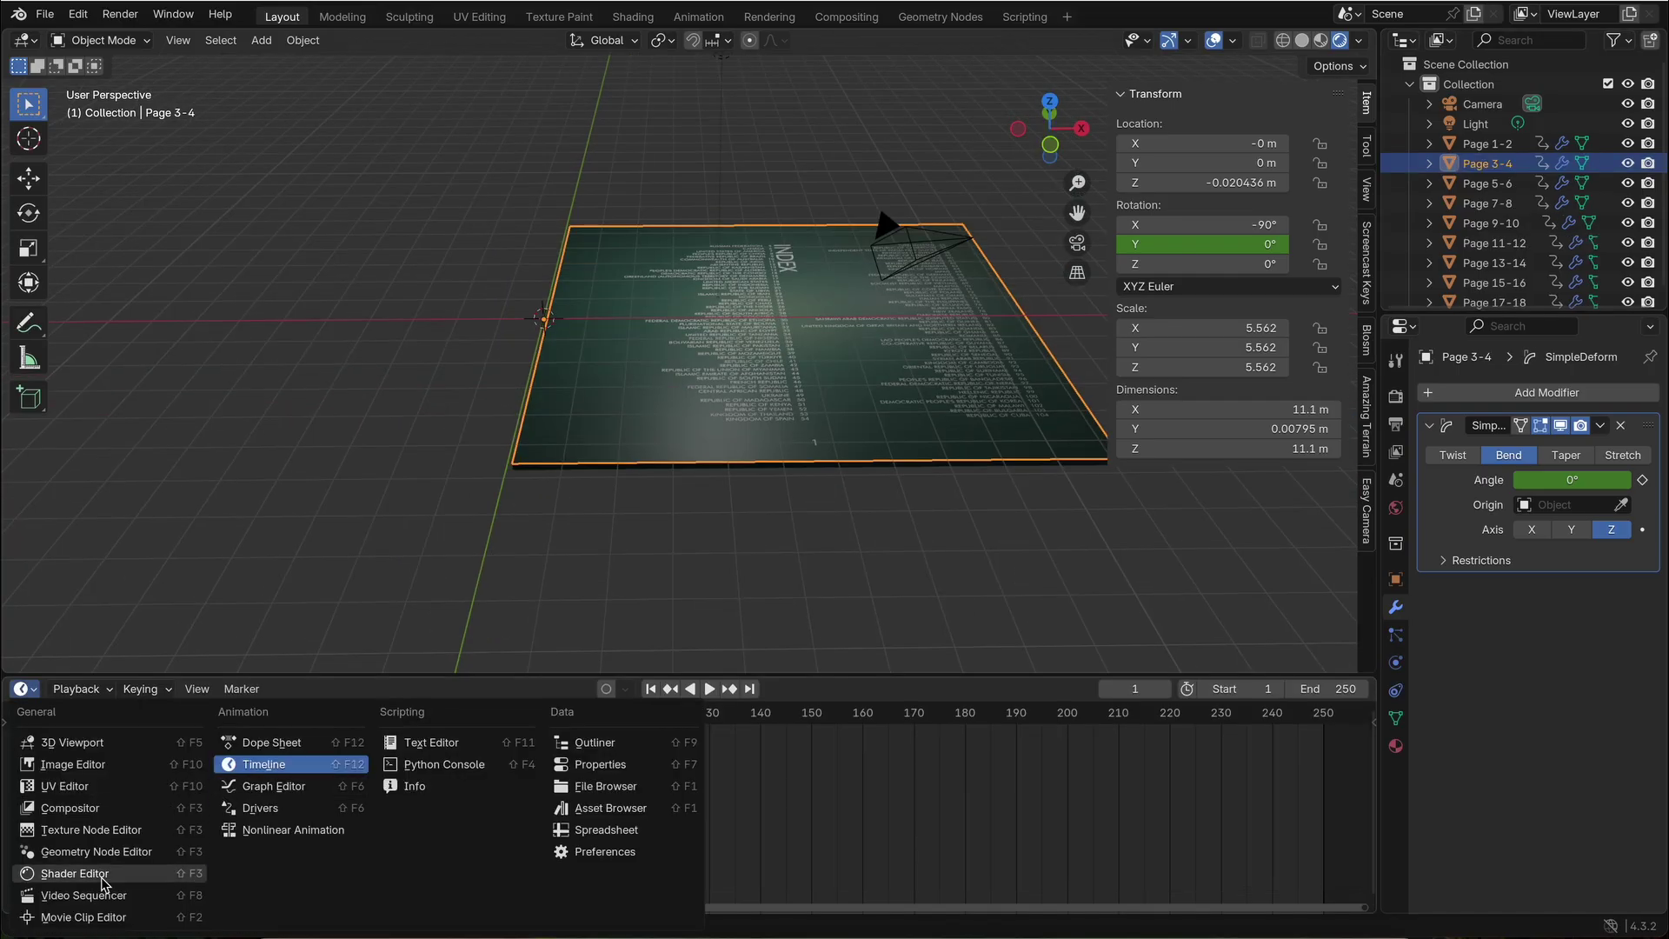
Load 005.png as the image texture for Page 3-4.
left_click(74, 873)
left_click(451, 779)
left_click(1204, 281)
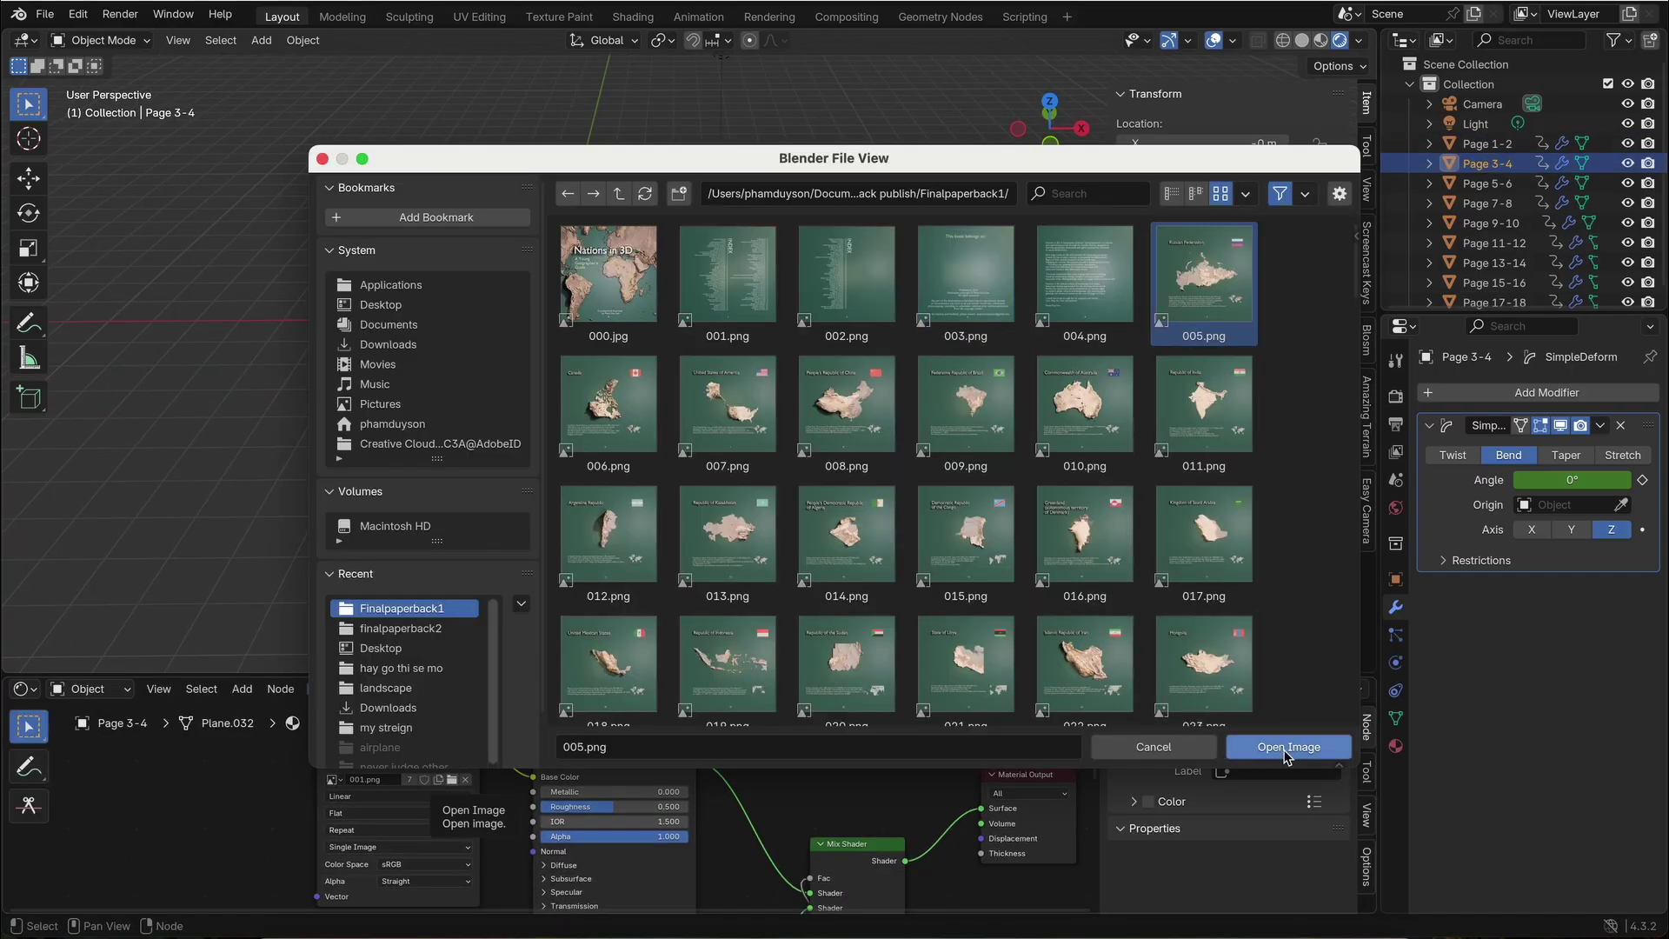
left_click(1288, 746)
Select Page 5-6 and load 007.png into its material.
left_click(1488, 184)
left_click(395, 737)
left_click(728, 404)
left_click(1289, 746)
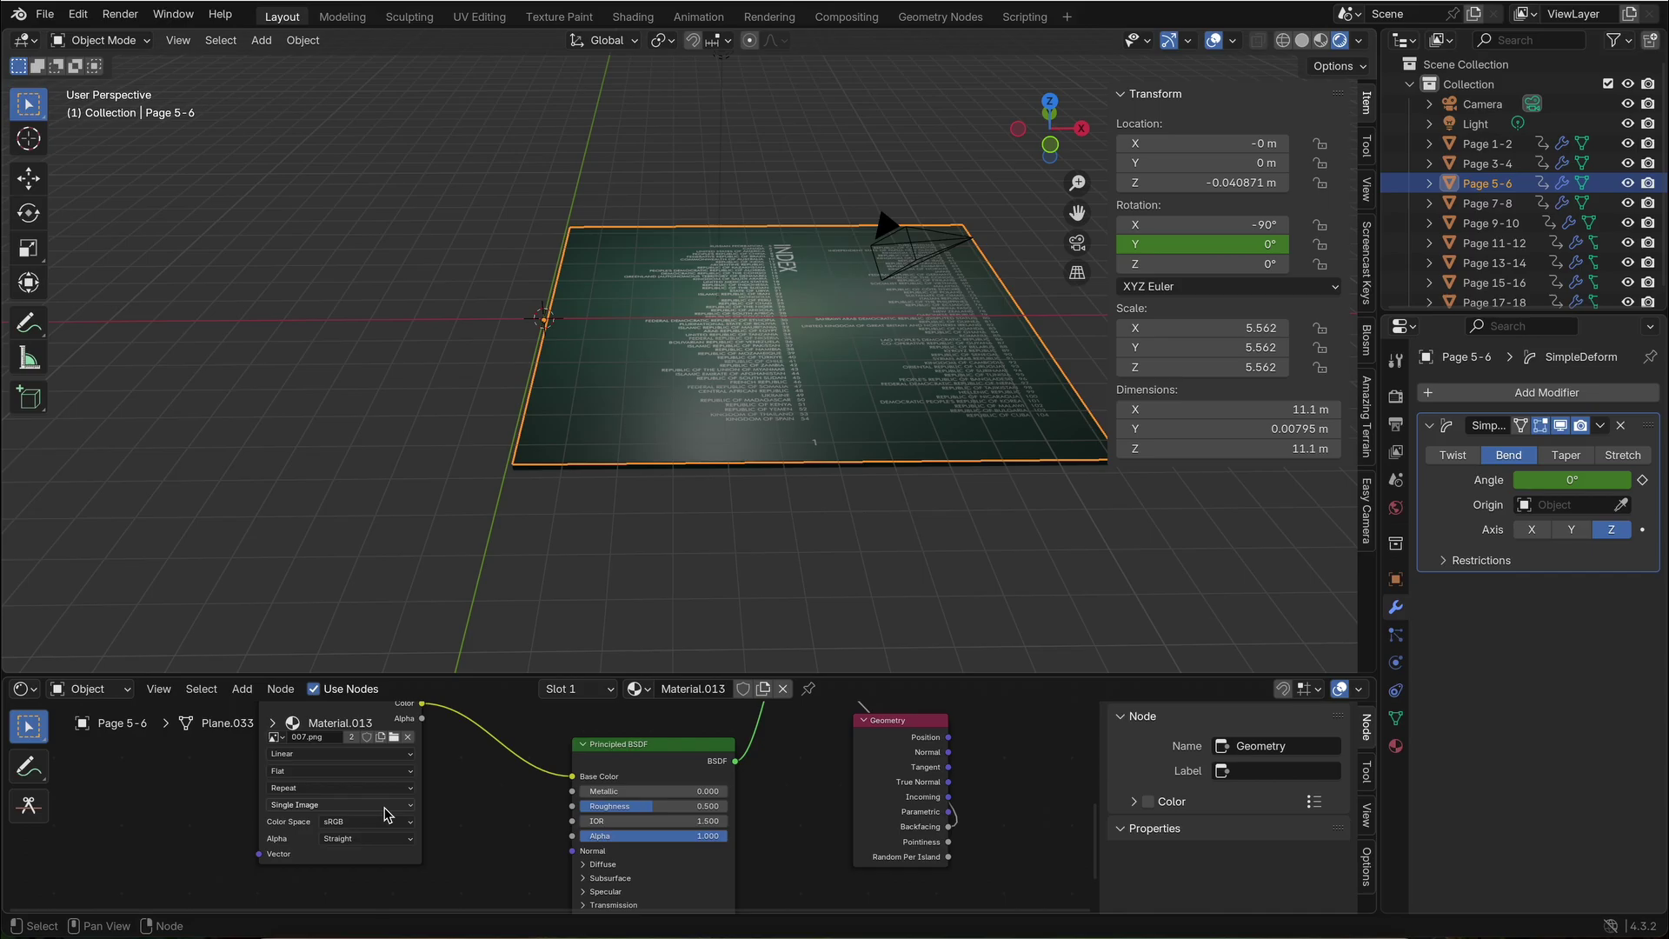
Select Page 7-8 and load 009.png into its material.
left_click(1487, 202)
left_click(407, 783)
left_click(1288, 747)
left_click(409, 782)
left_click(966, 405)
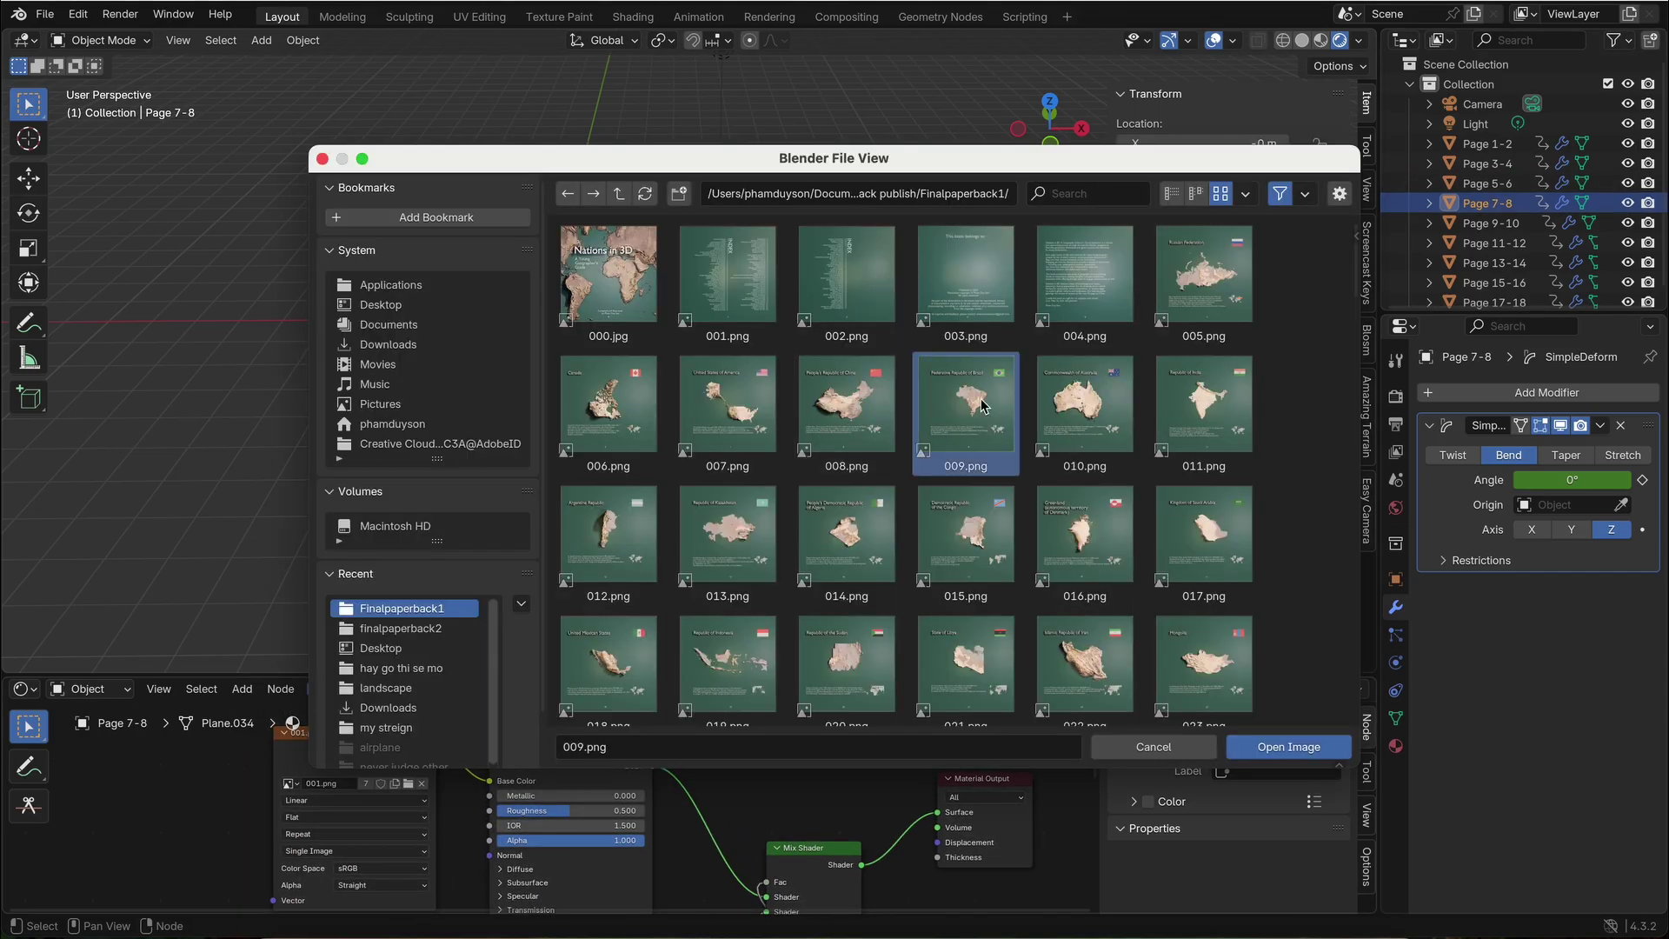
left_click(1288, 747)
Select Page 9-10 and load 011.png into its material.
left_click(1486, 224)
left_click(390, 754)
left_click(1204, 405)
left_click(1288, 746)
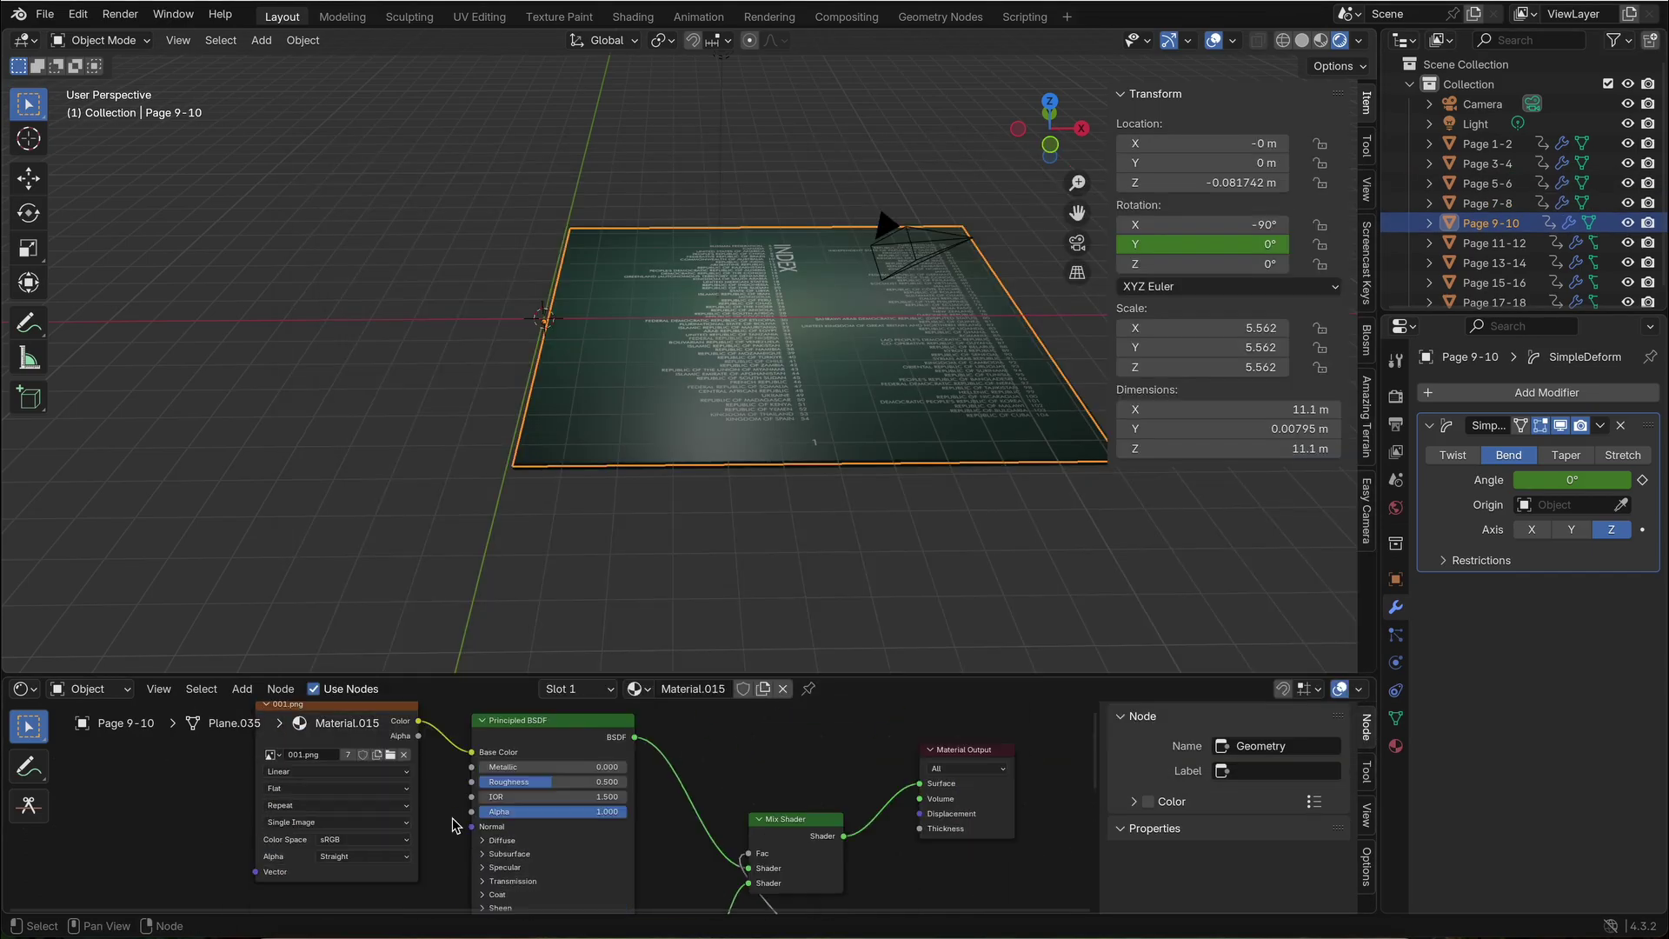
Choose and open a page image for Page 11-12.
left_click(391, 754)
left_click(1288, 746)
left_click(1487, 243)
left_click(390, 754)
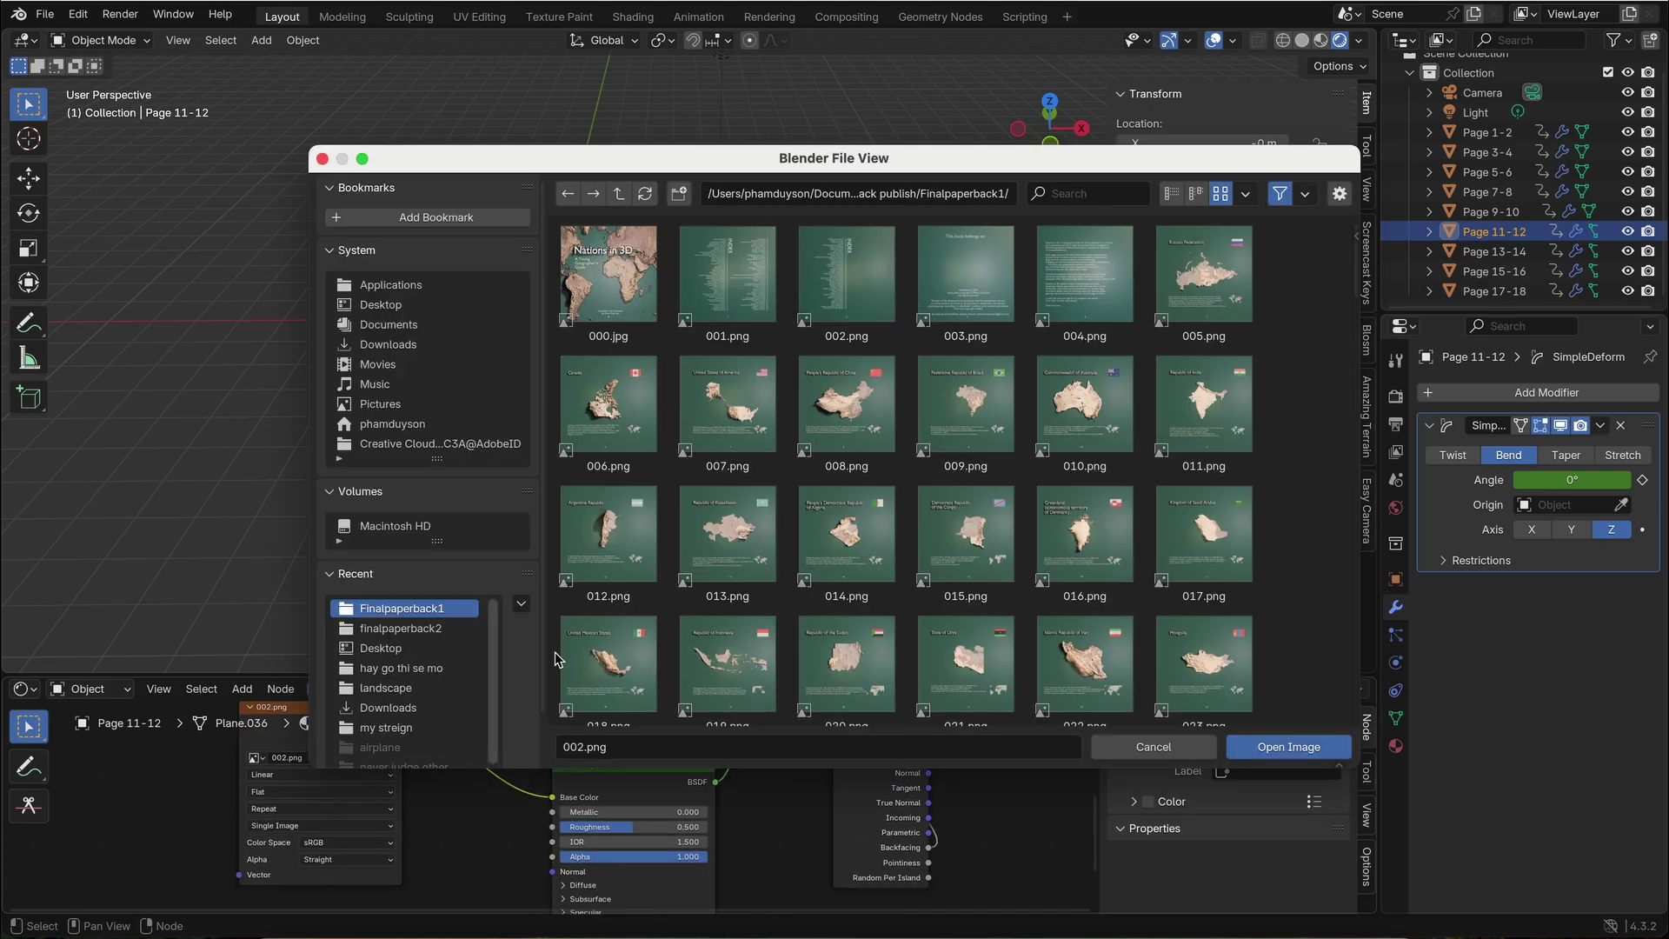
double_click(847, 534)
Choose and load a page image for Page 13-14.
left_click(390, 756)
left_click(965, 534)
left_click(1288, 746)
left_click(1487, 252)
left_click(413, 805)
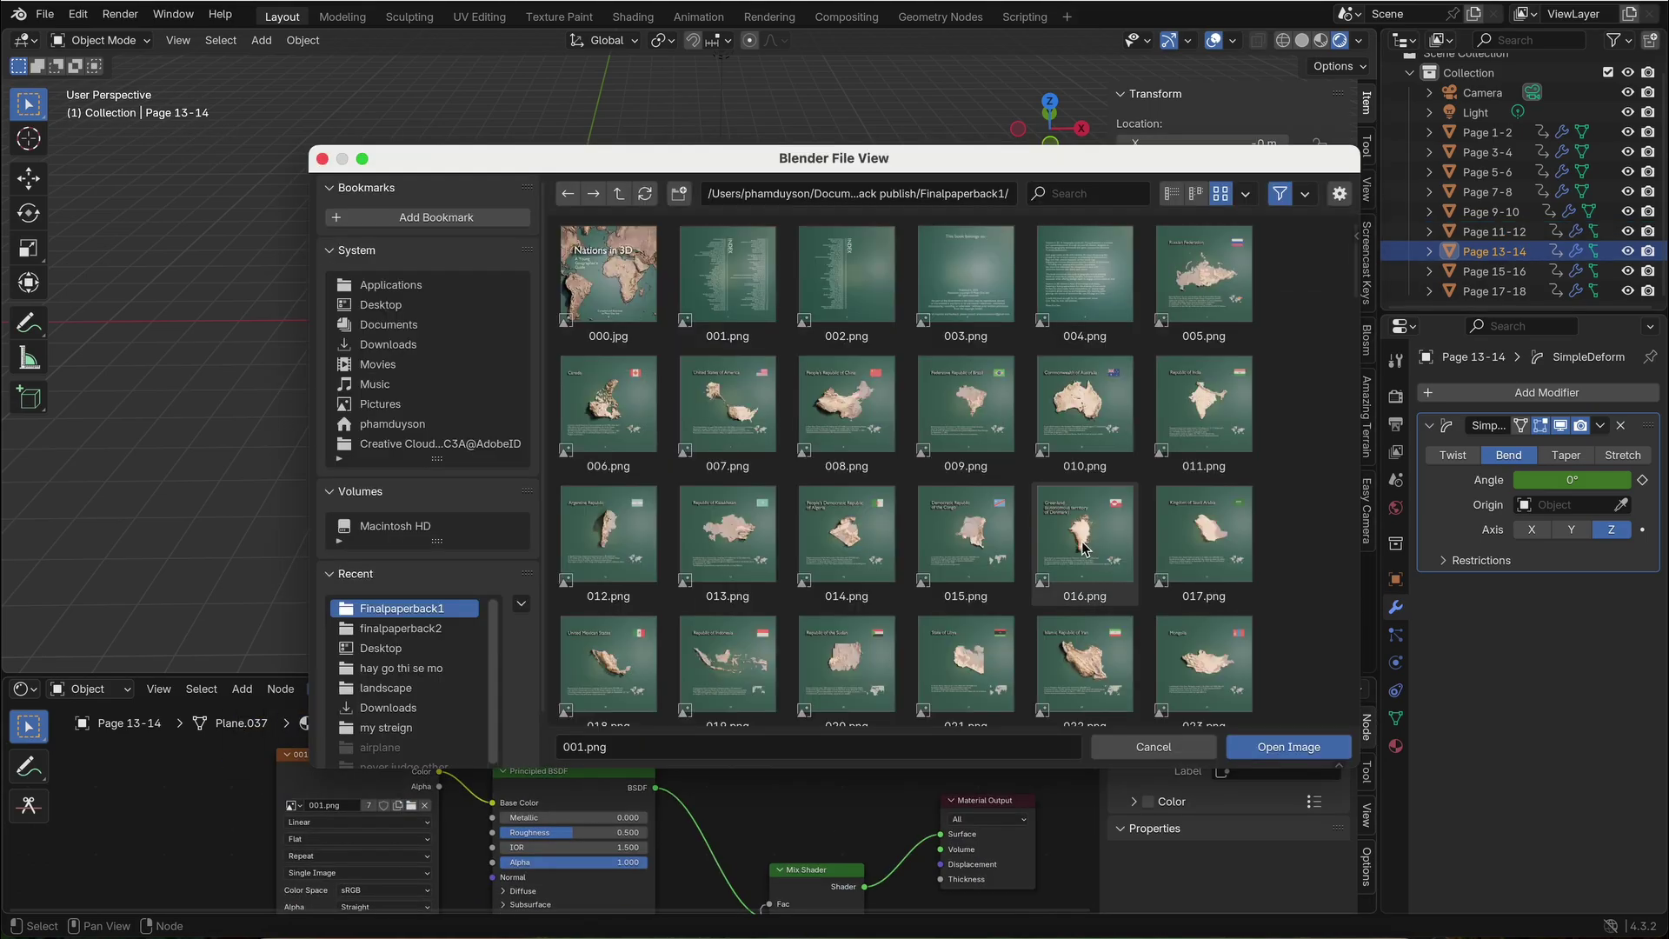
left_click(1290, 746)
Choose and load a page image for Page 15-16.
left_click(412, 804)
left_click(1289, 747)
left_click(1487, 270)
left_click(360, 834)
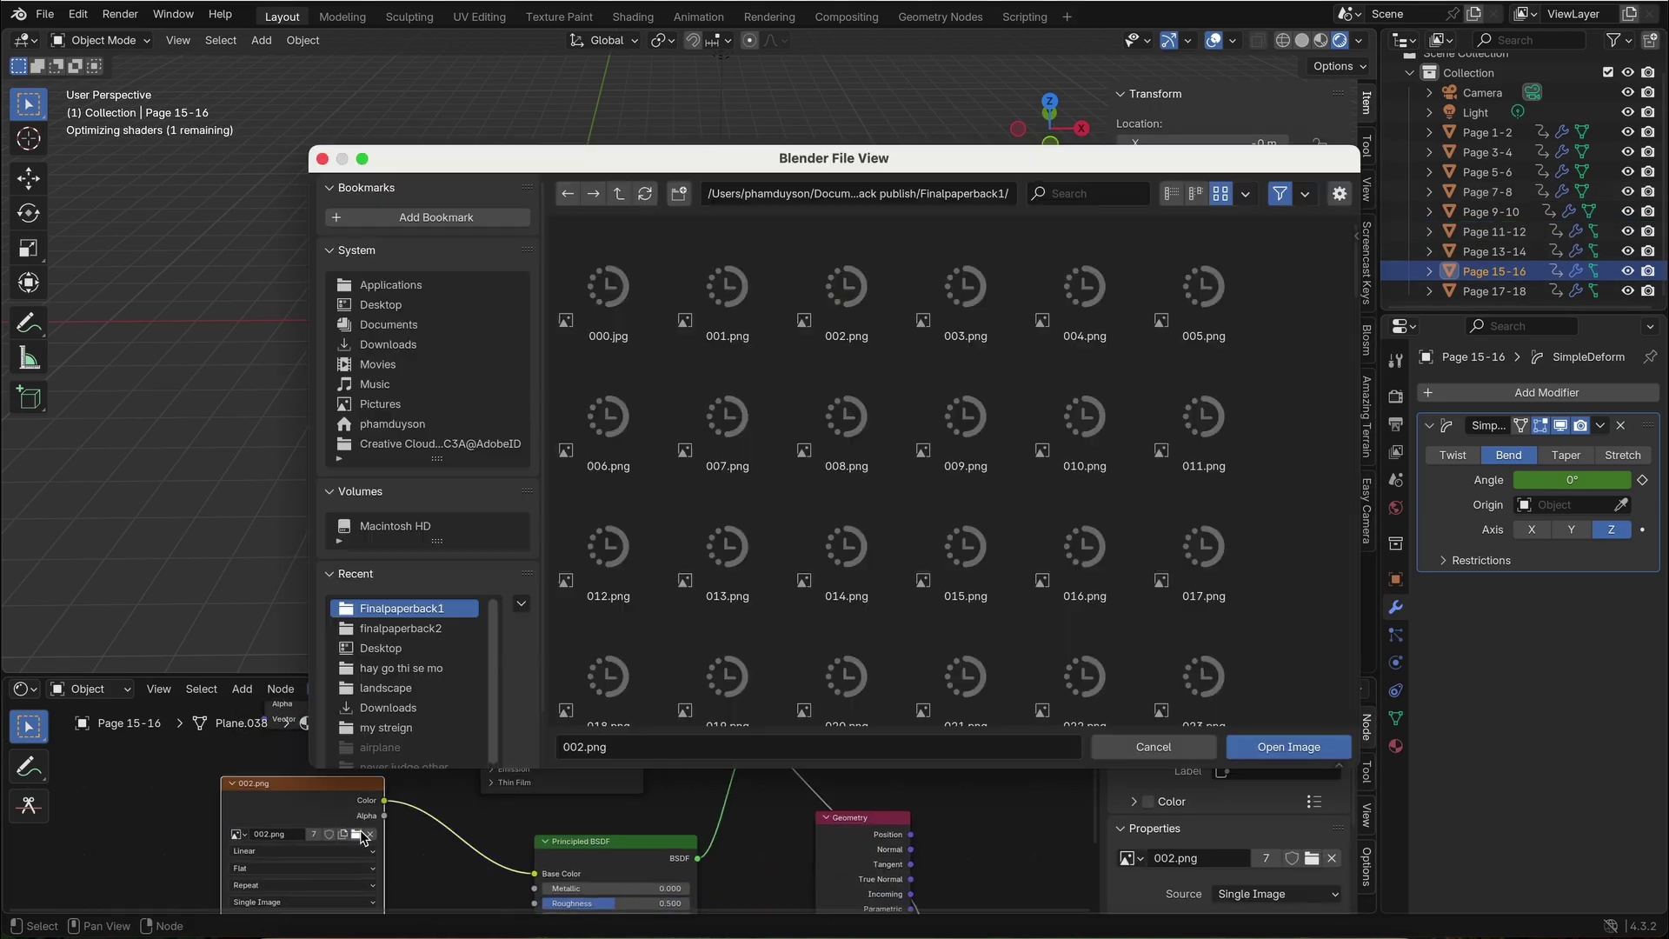
left_click(1289, 746)
Recheck Page 7-8's image and reload the page image for Page 9-10.
left_click(1487, 291)
left_click(361, 834)
left_click(1288, 747)
scroll(1506, 218, "up", 1)
left_click(1487, 204)
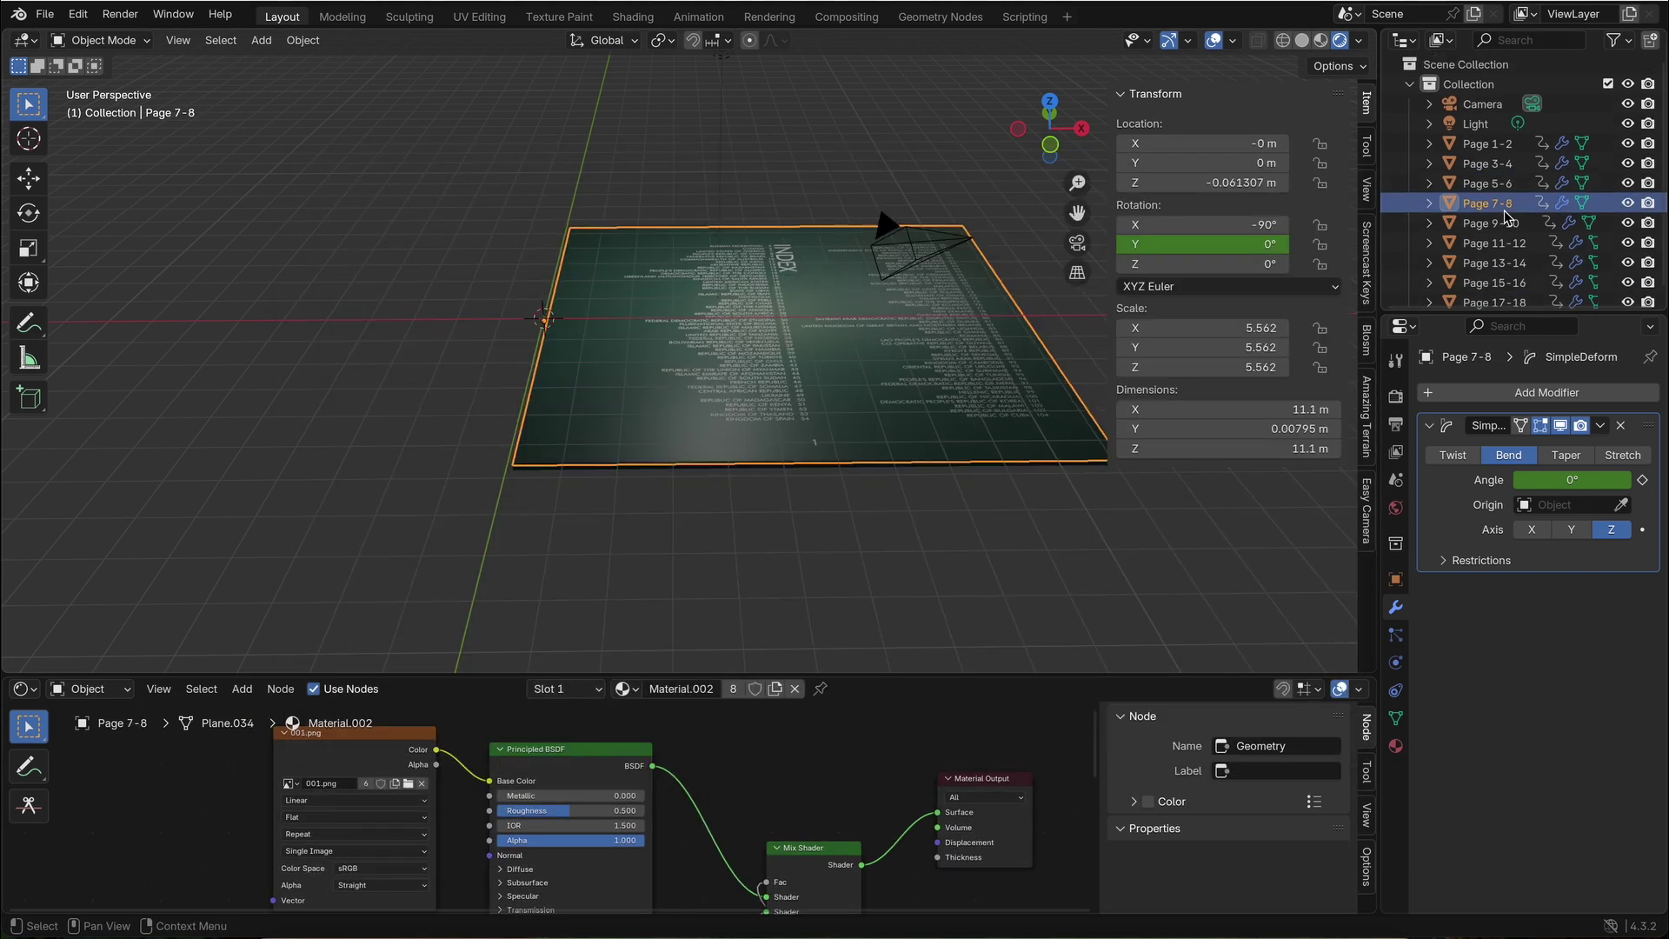
left_click(409, 782)
left_click(1286, 849)
left_click(1487, 223)
left_click(364, 807)
left_click(1287, 848)
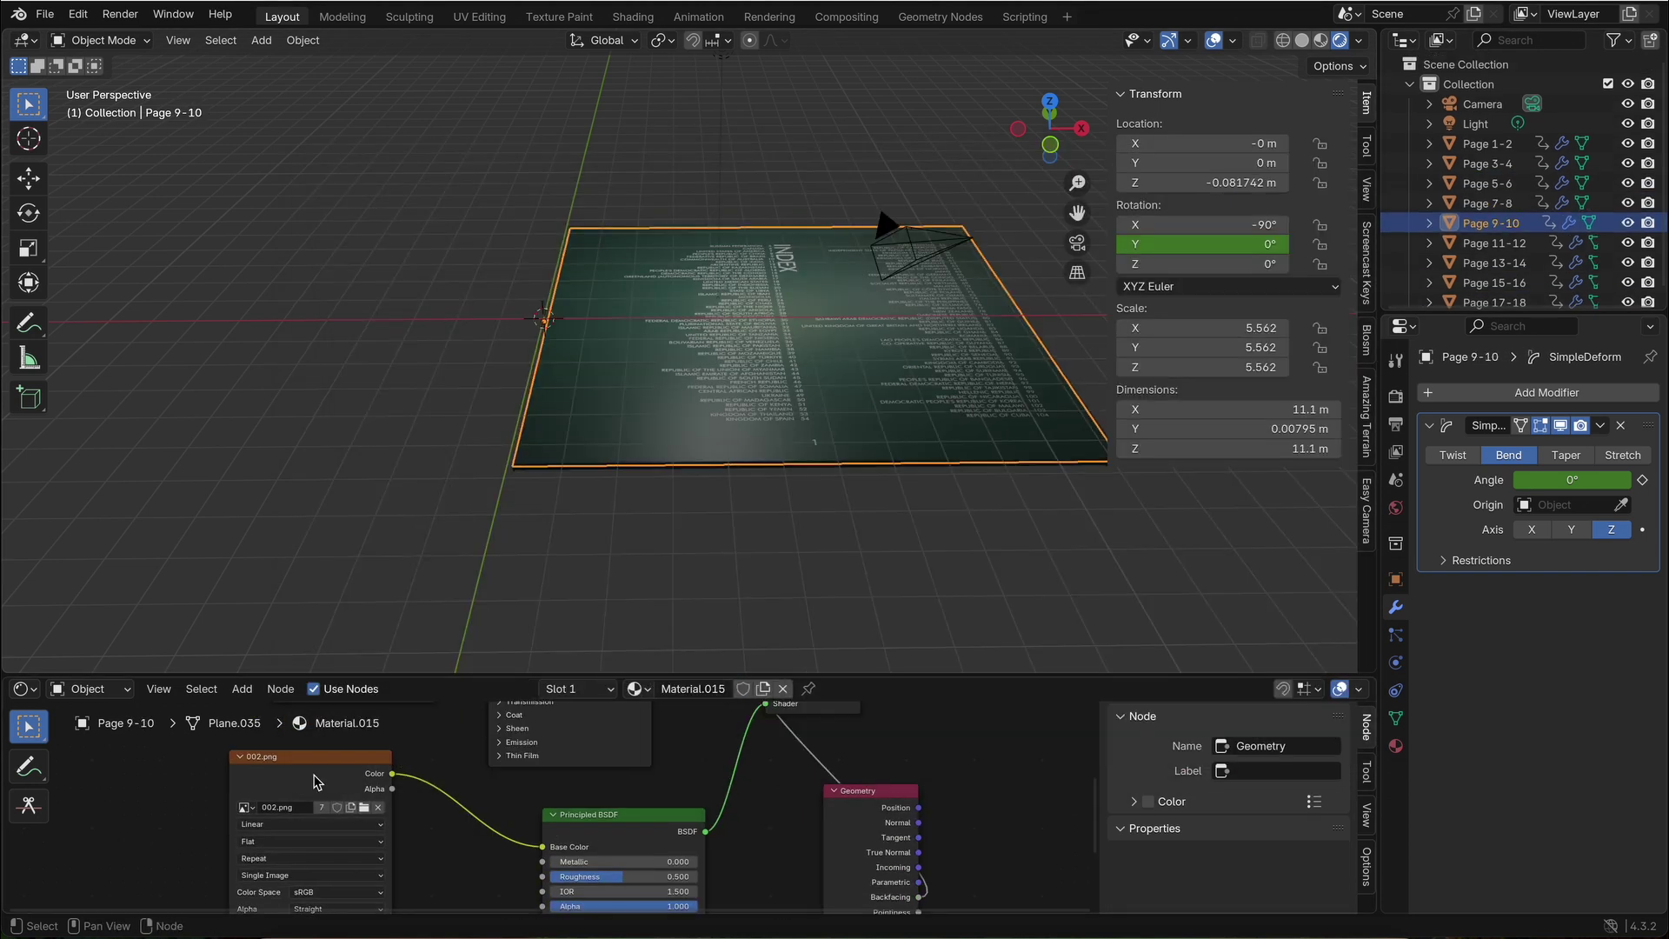
Reload the page image for Page 11-12.
left_click(363, 808)
left_click(1288, 746)
left_click(1487, 243)
scroll(1506, 231, "down", 1)
left_click(386, 762)
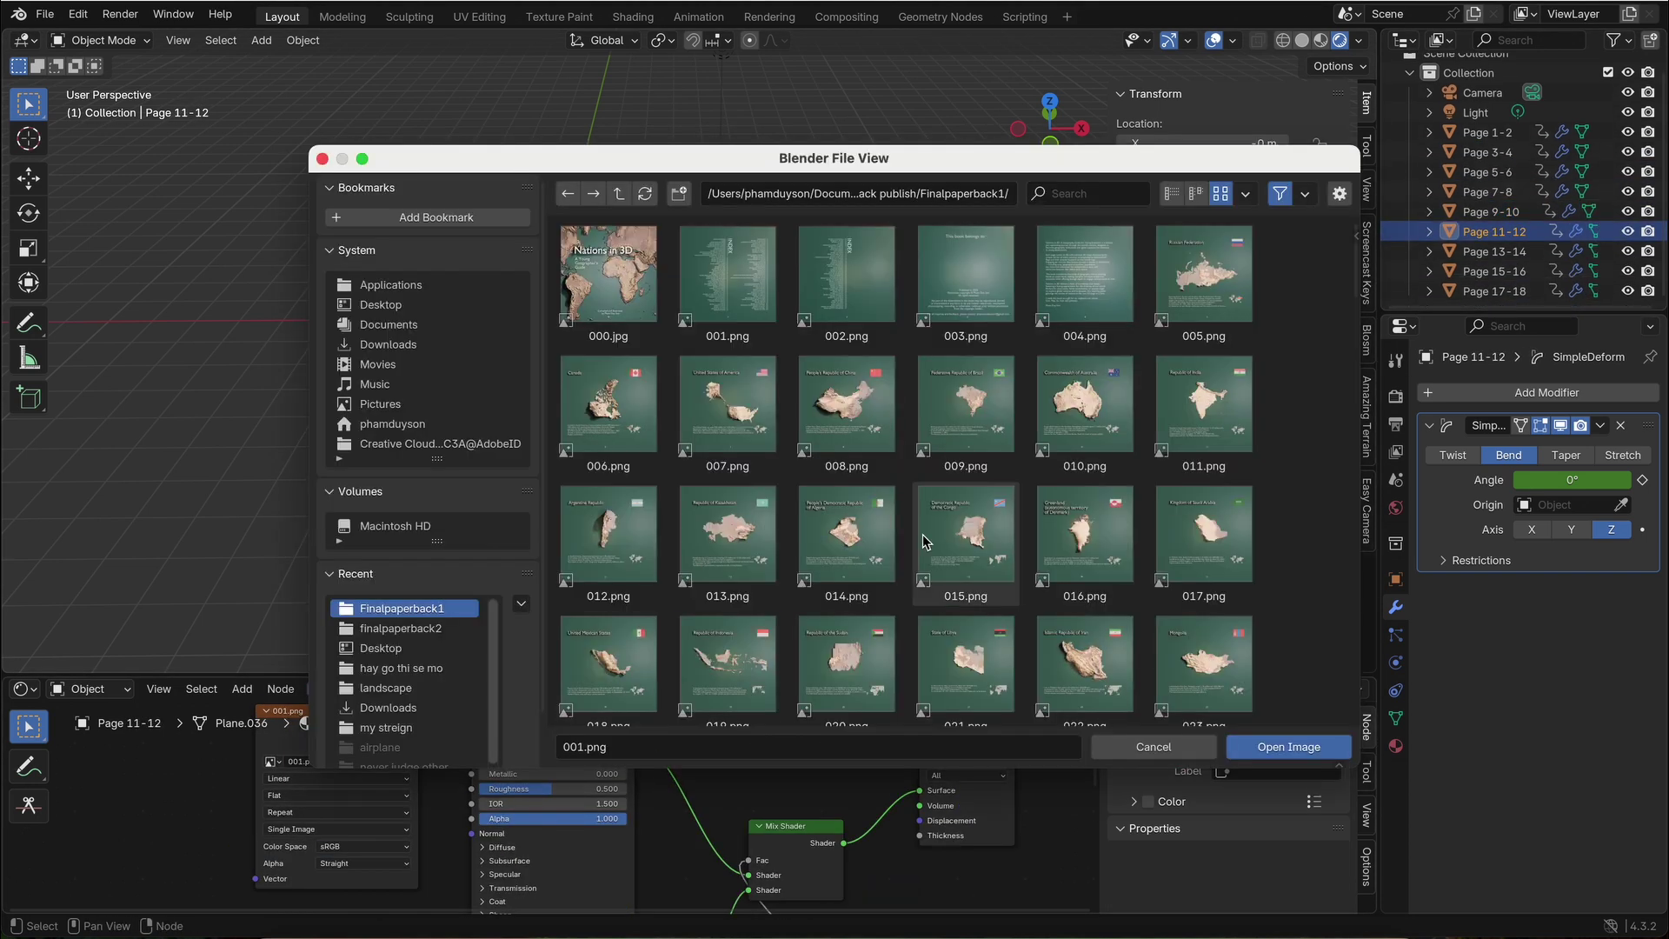
left_click(1288, 746)
Load 015.png for Page 13-14 and 017.png for Page 15-16, then select Page 17-18.
left_click(1486, 250)
left_click(373, 757)
left_click(1289, 746)
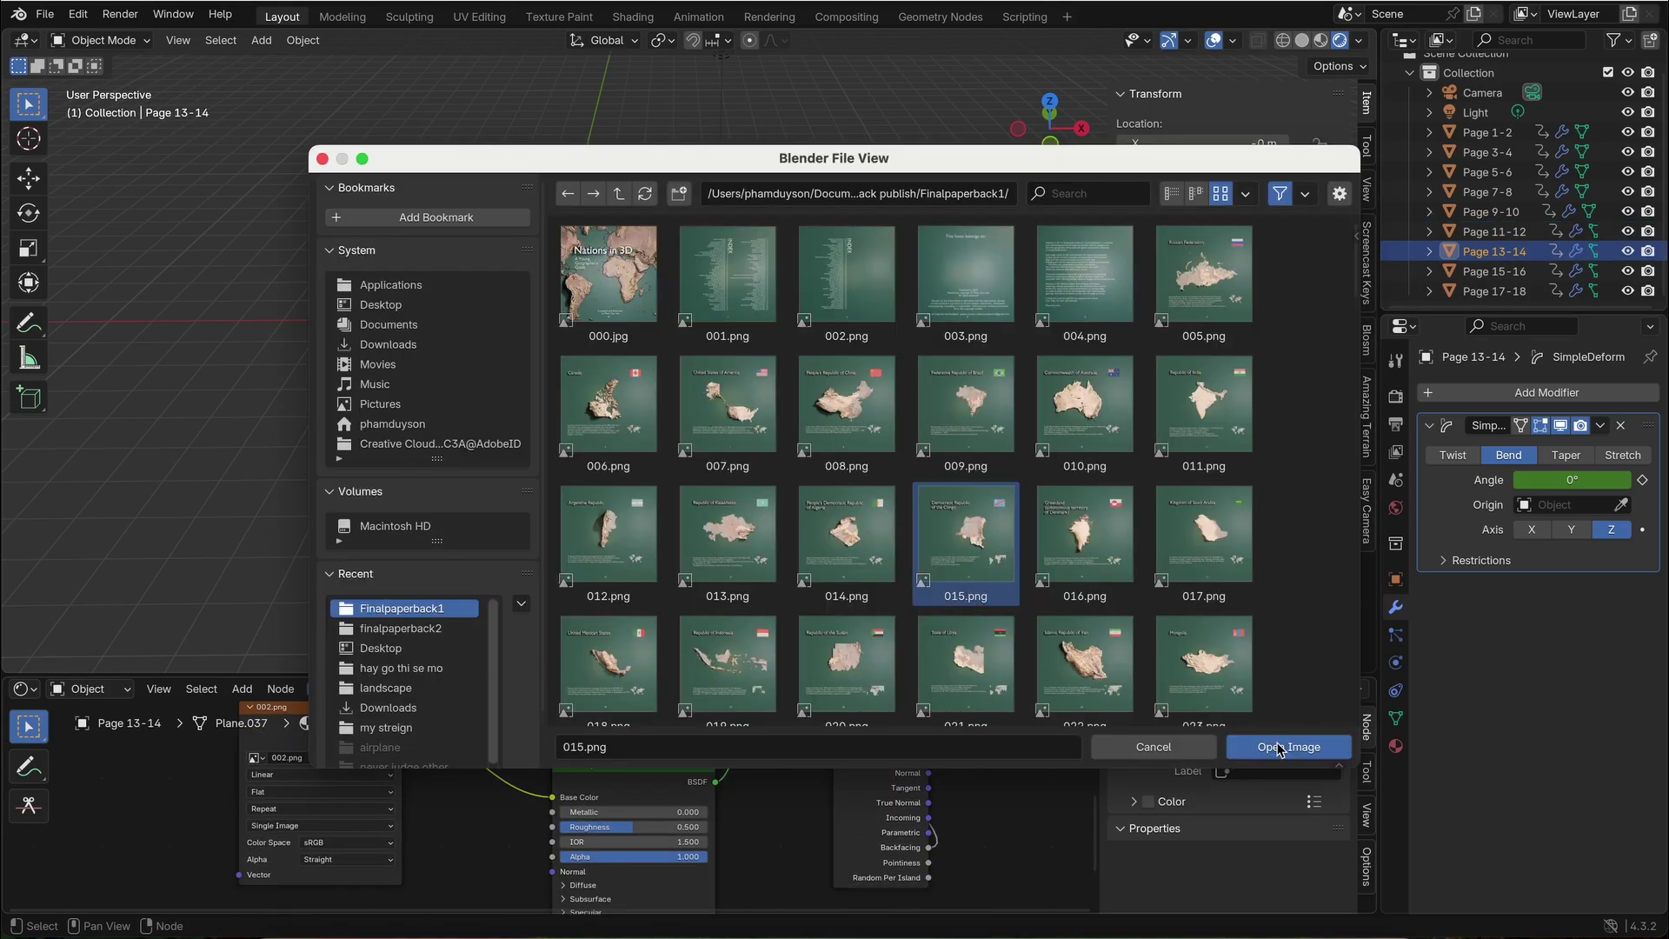
left_click(1278, 747)
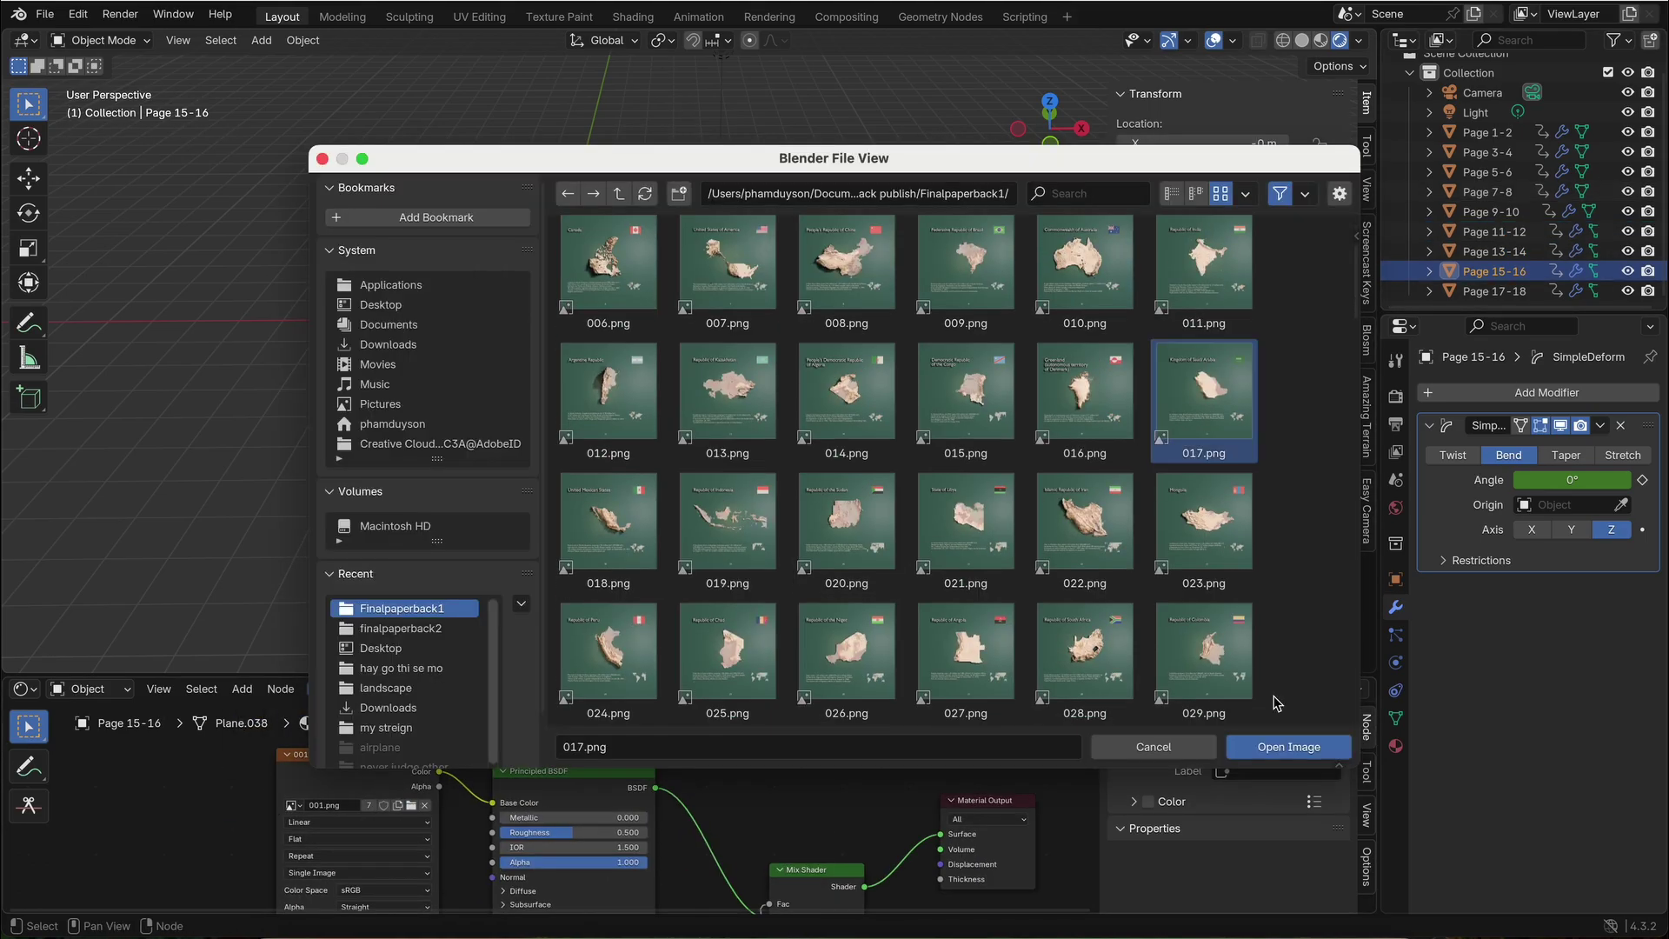
left_click(1288, 746)
left_click(783, 391)
left_click(23, 688)
Show the Timeline and select the keyframes of Page 1-2 and Page 3-4.
left_click(292, 766)
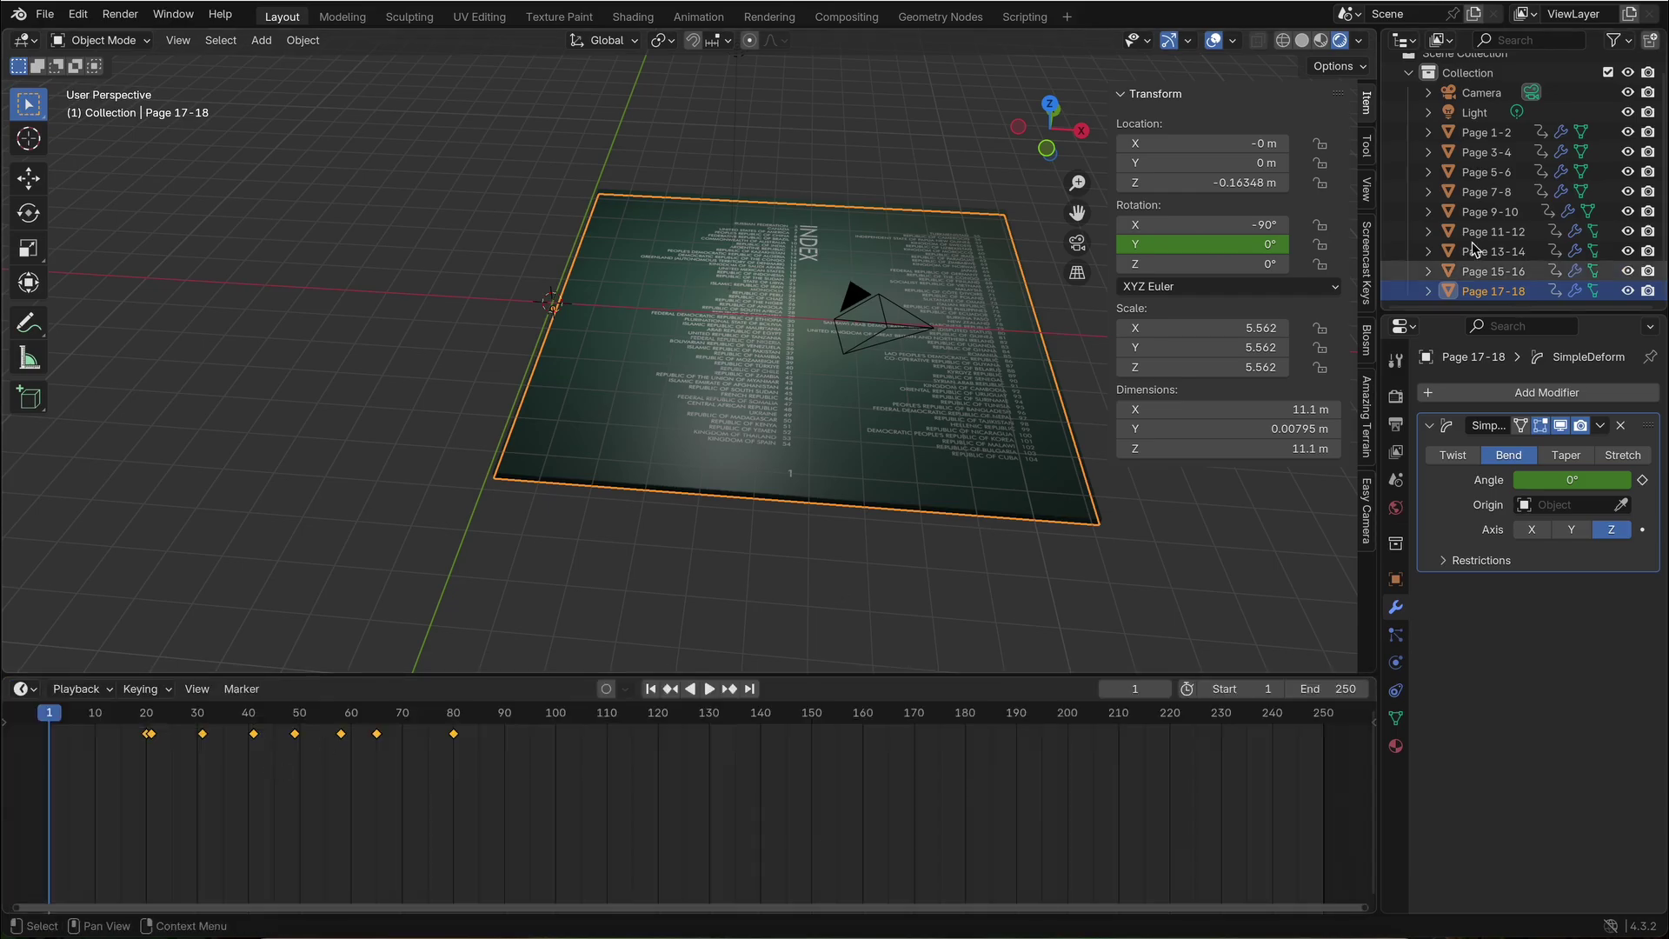
left_click(1487, 133)
left_click_drag(497, 789, 127, 718)
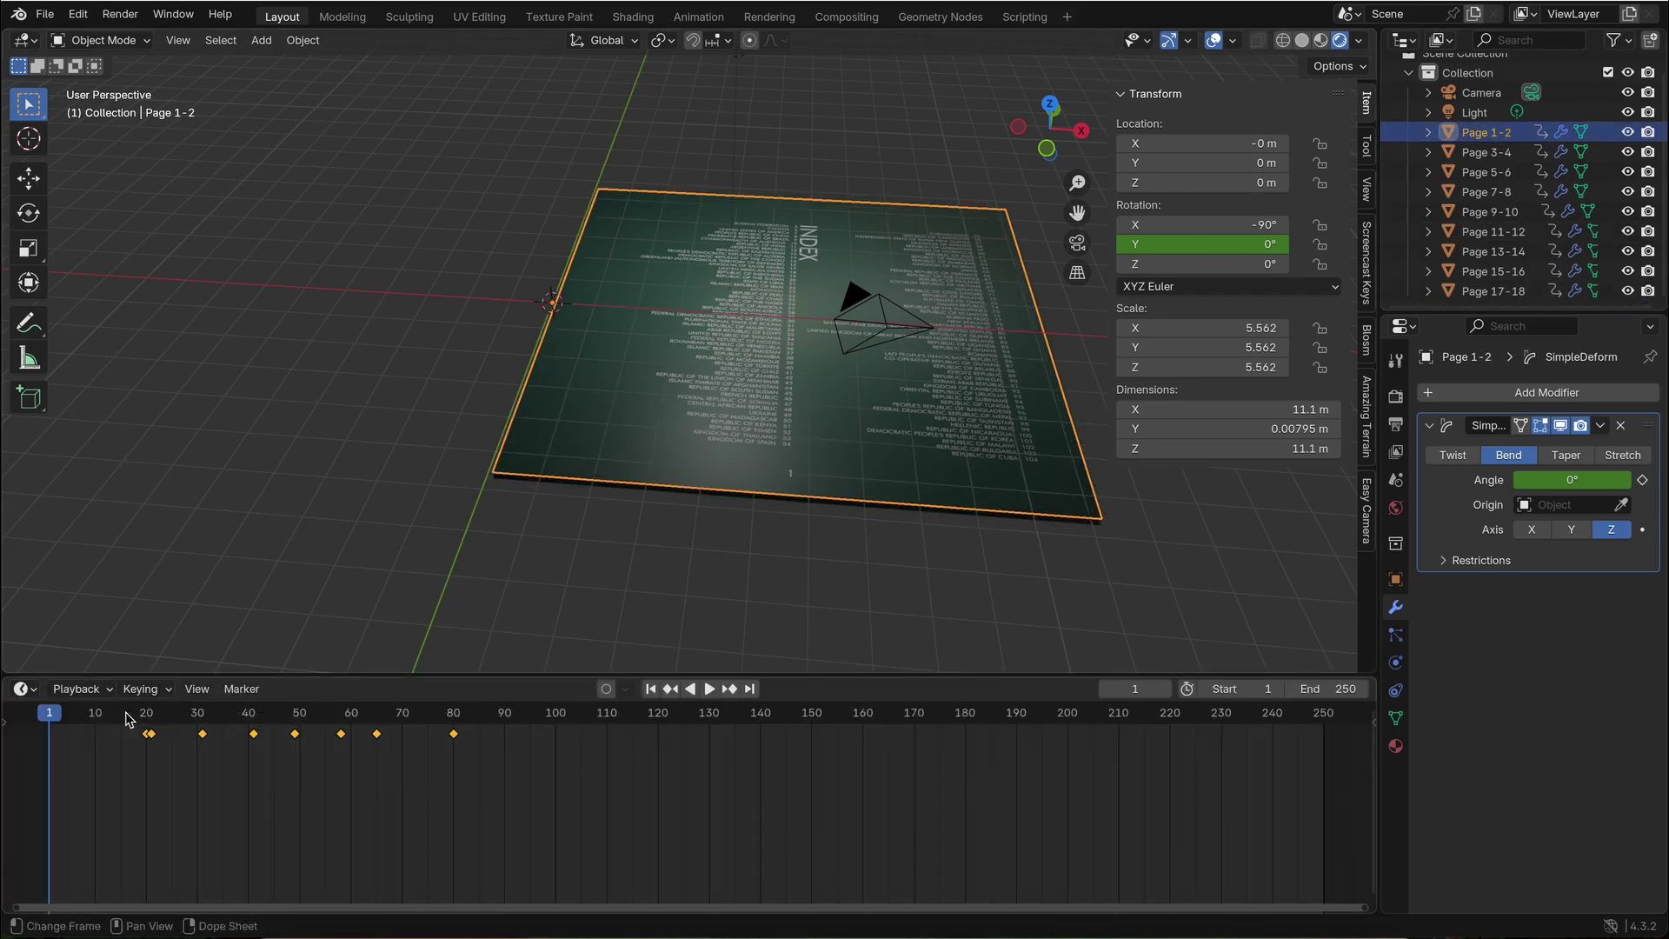
left_click(1487, 151)
left_click_drag(514, 783, 128, 719)
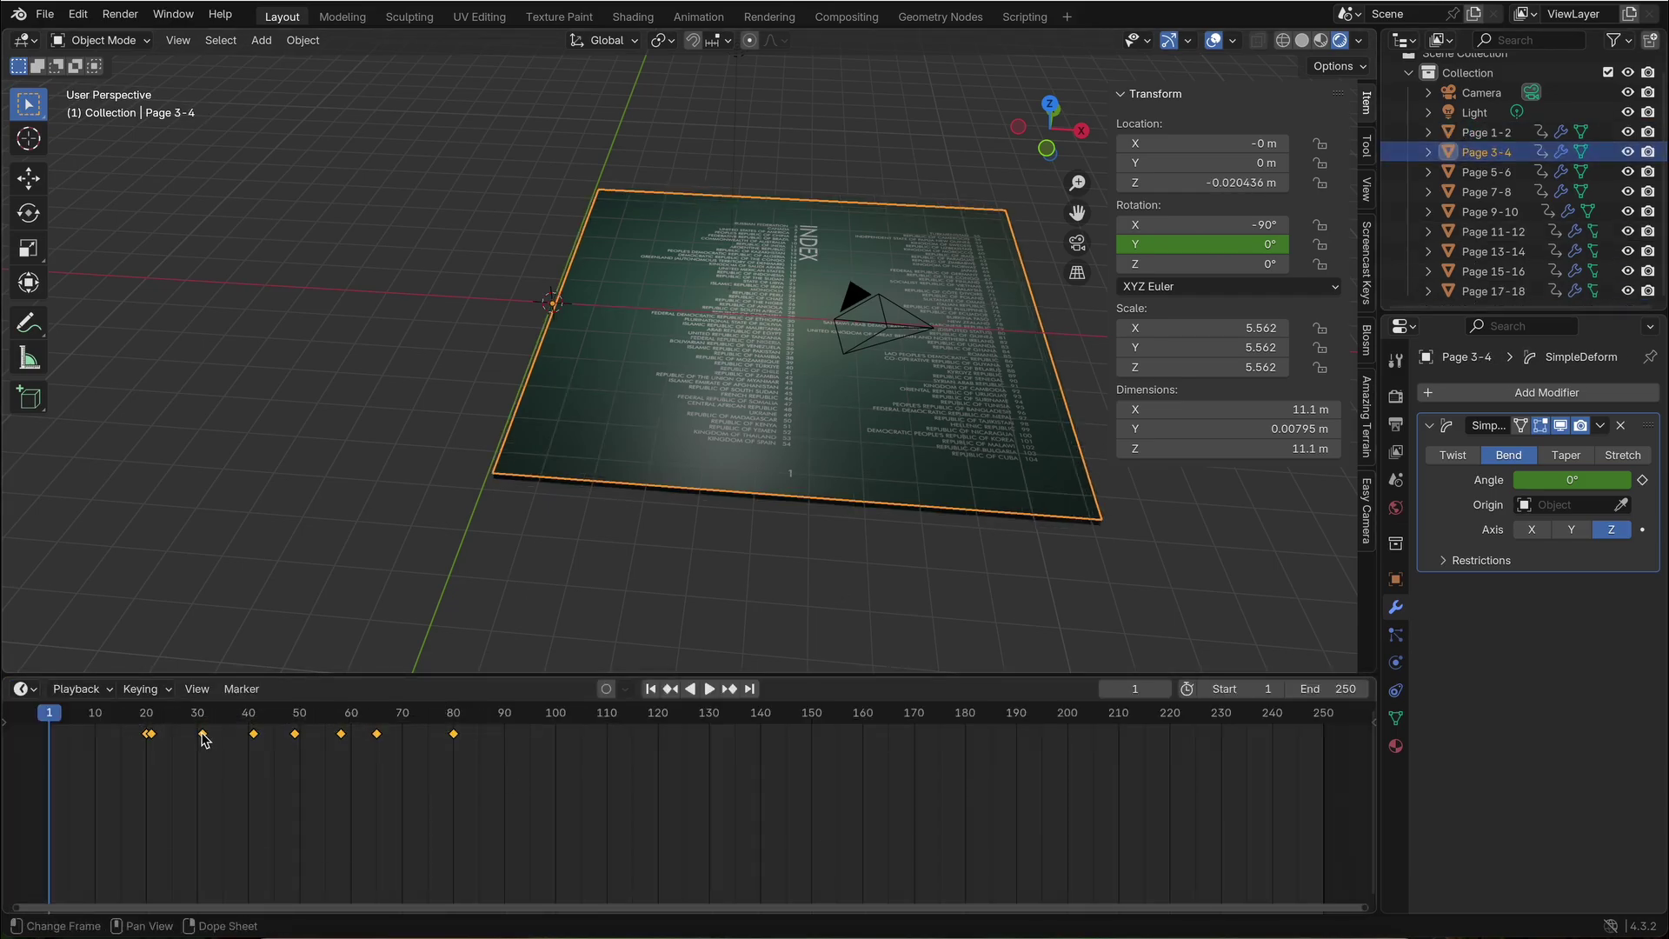
Shift the flip keyframes of Pages 5-6, 7-8 and 9-10 progressively later.
left_click(1487, 171)
mouse_move(522, 831)
left_mouse_down()
mouse_move(146, 695)
mouse_move(149, 715)
mouse_move(254, 734)
left_mouse_up()
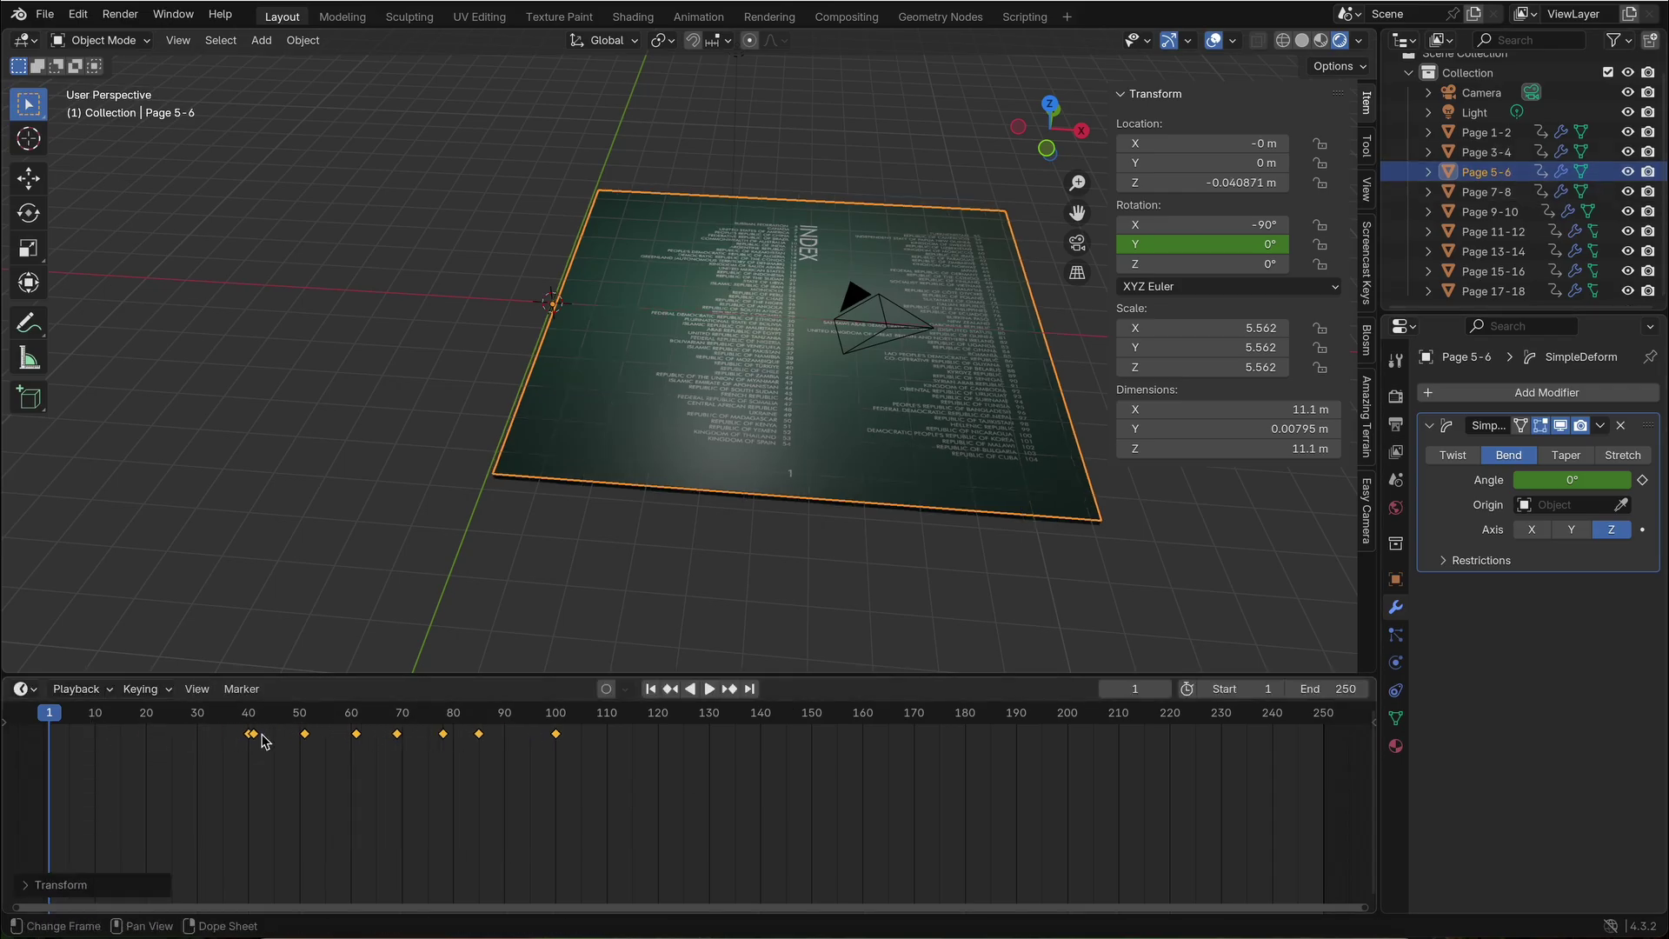
left_click(1494, 194)
left_click_drag(470, 801, 298, 734)
left_click(1487, 212)
mouse_move(521, 700)
left_mouse_down()
mouse_move(224, 733)
mouse_move(410, 735)
left_mouse_up()
left_click(225, 733)
Shift Page 15-16's flip later and Page 17-18's flip to around frame 90.
left_click(1492, 231)
left_click(1494, 251)
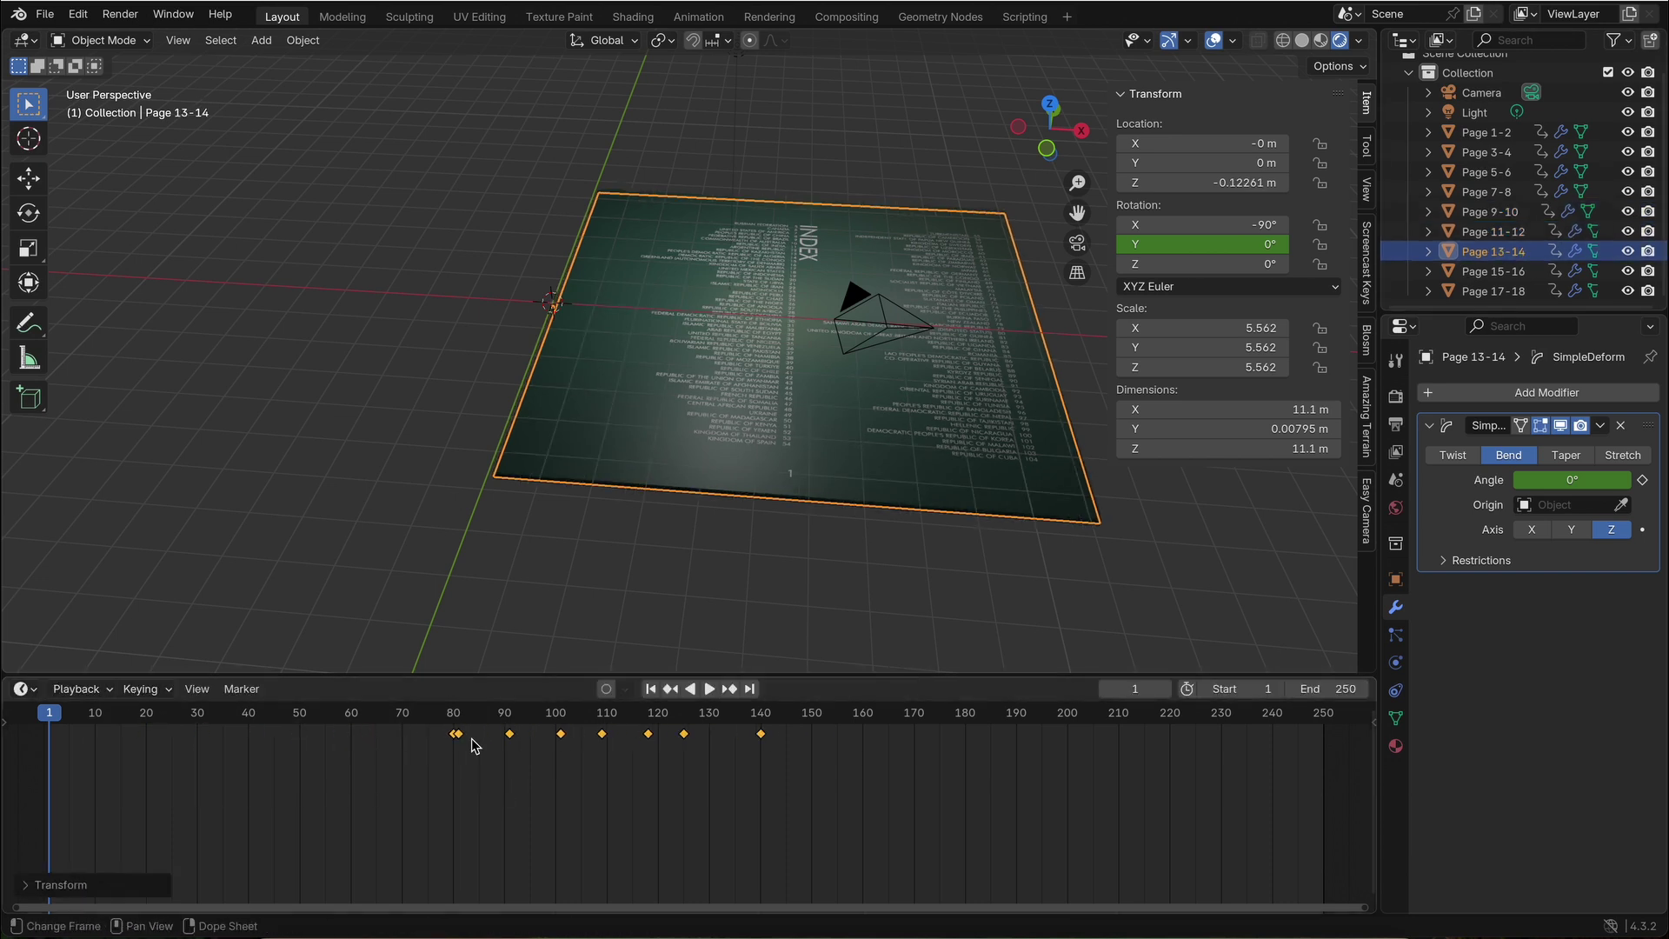
left_click(1494, 271)
left_click_drag(161, 742, 484, 734)
left_click(1494, 291)
left_click_drag(180, 734, 531, 738)
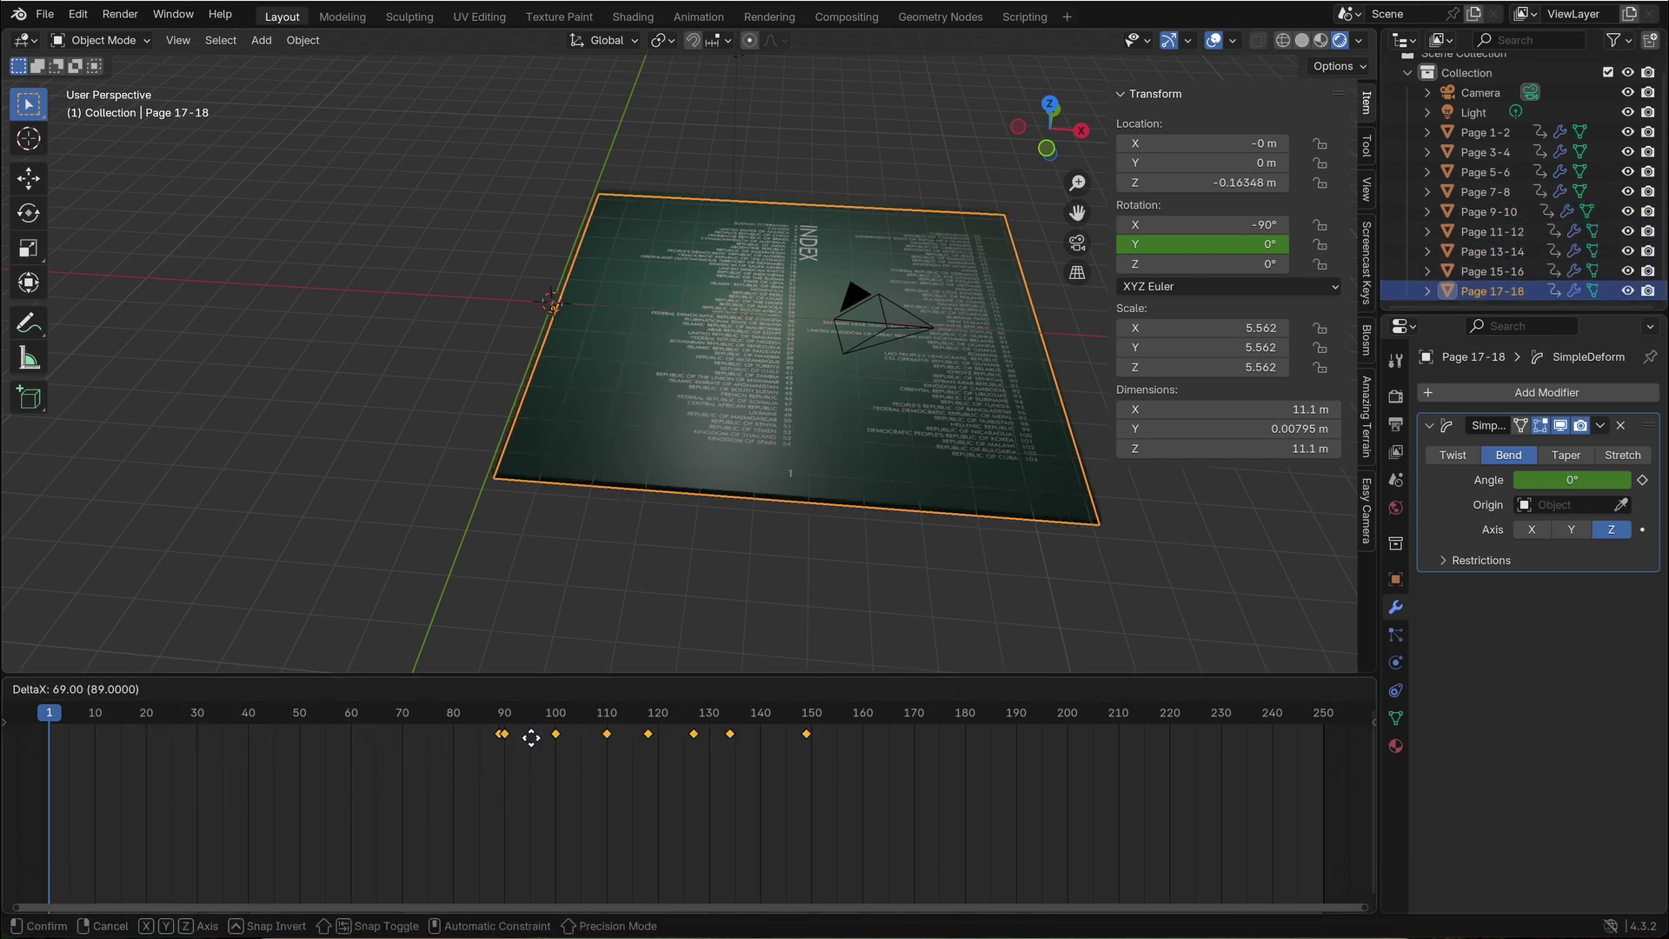
left_click(531, 738)
Play the page-flip animation through the scene camera, then return to the start.
key("space")
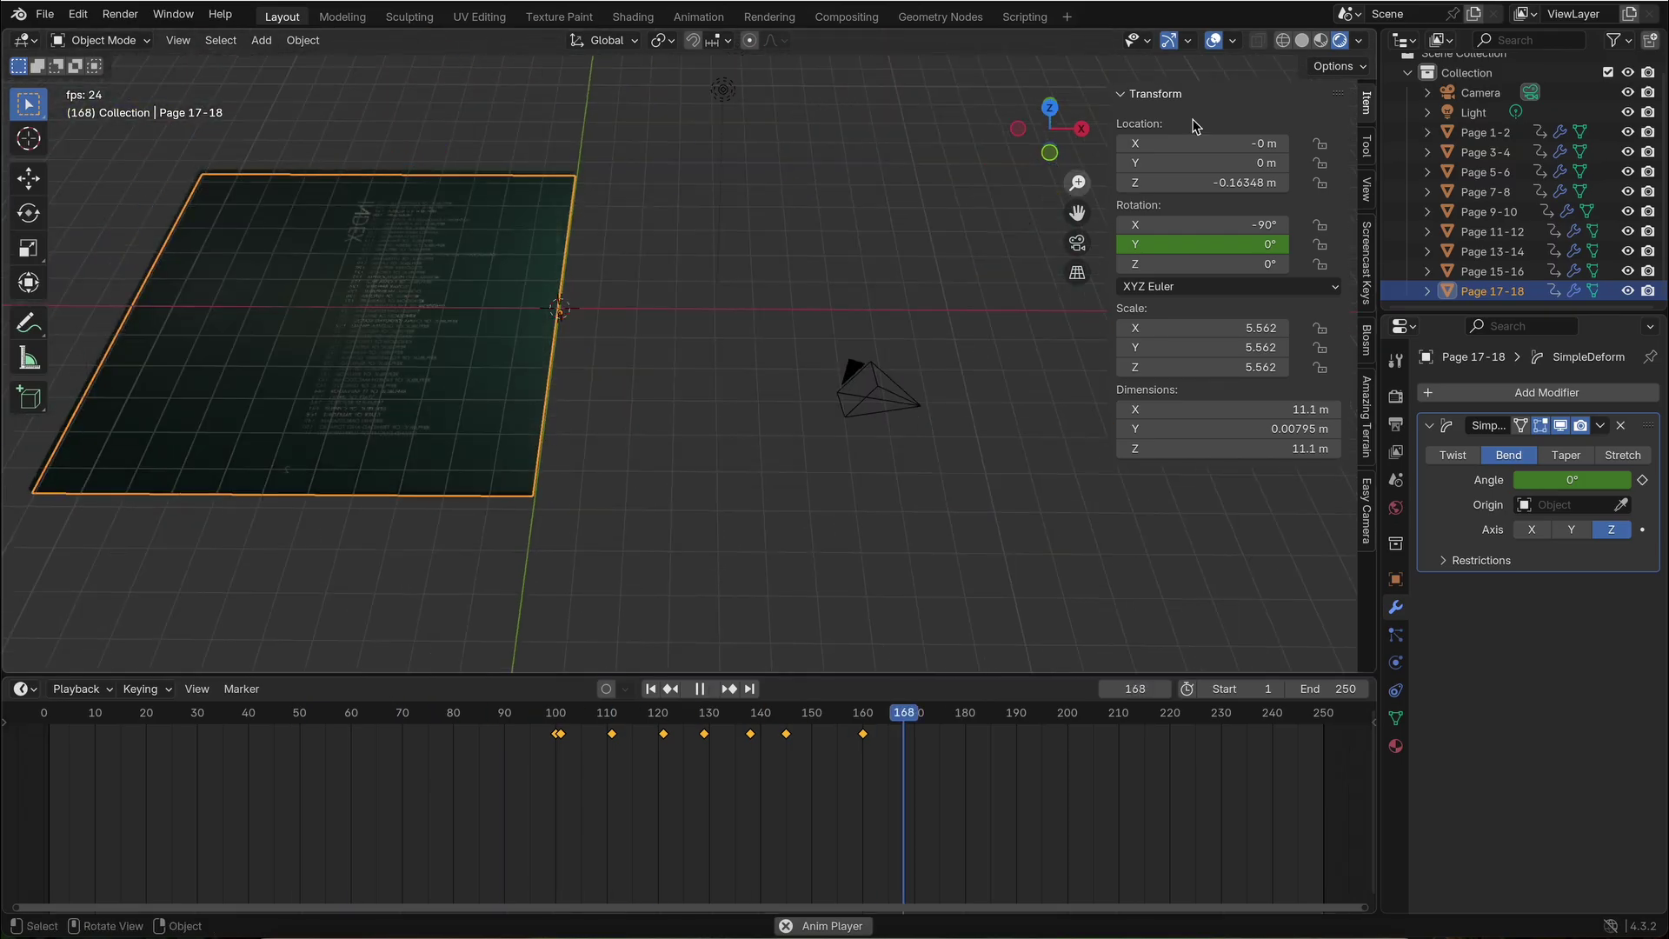
key("shift+alt+z")
key("KP_0")
left_click(652, 689)
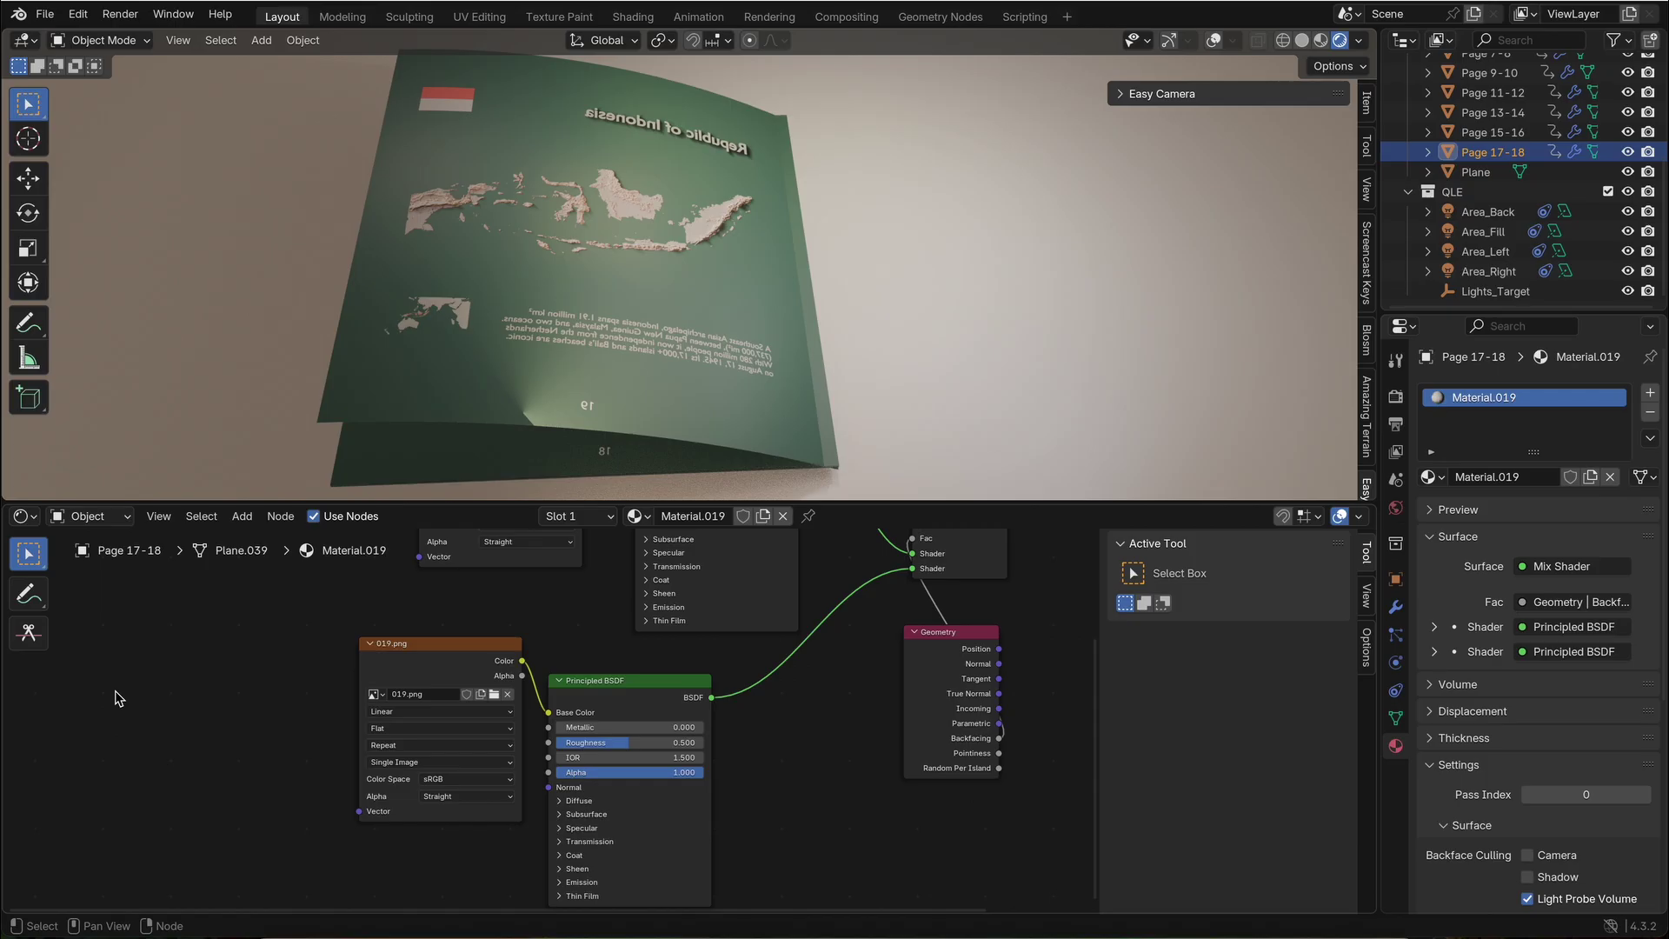
Place a Texture Coordinate node left of Page 17-18's image texture node.
key("shift+a")
type("ture")
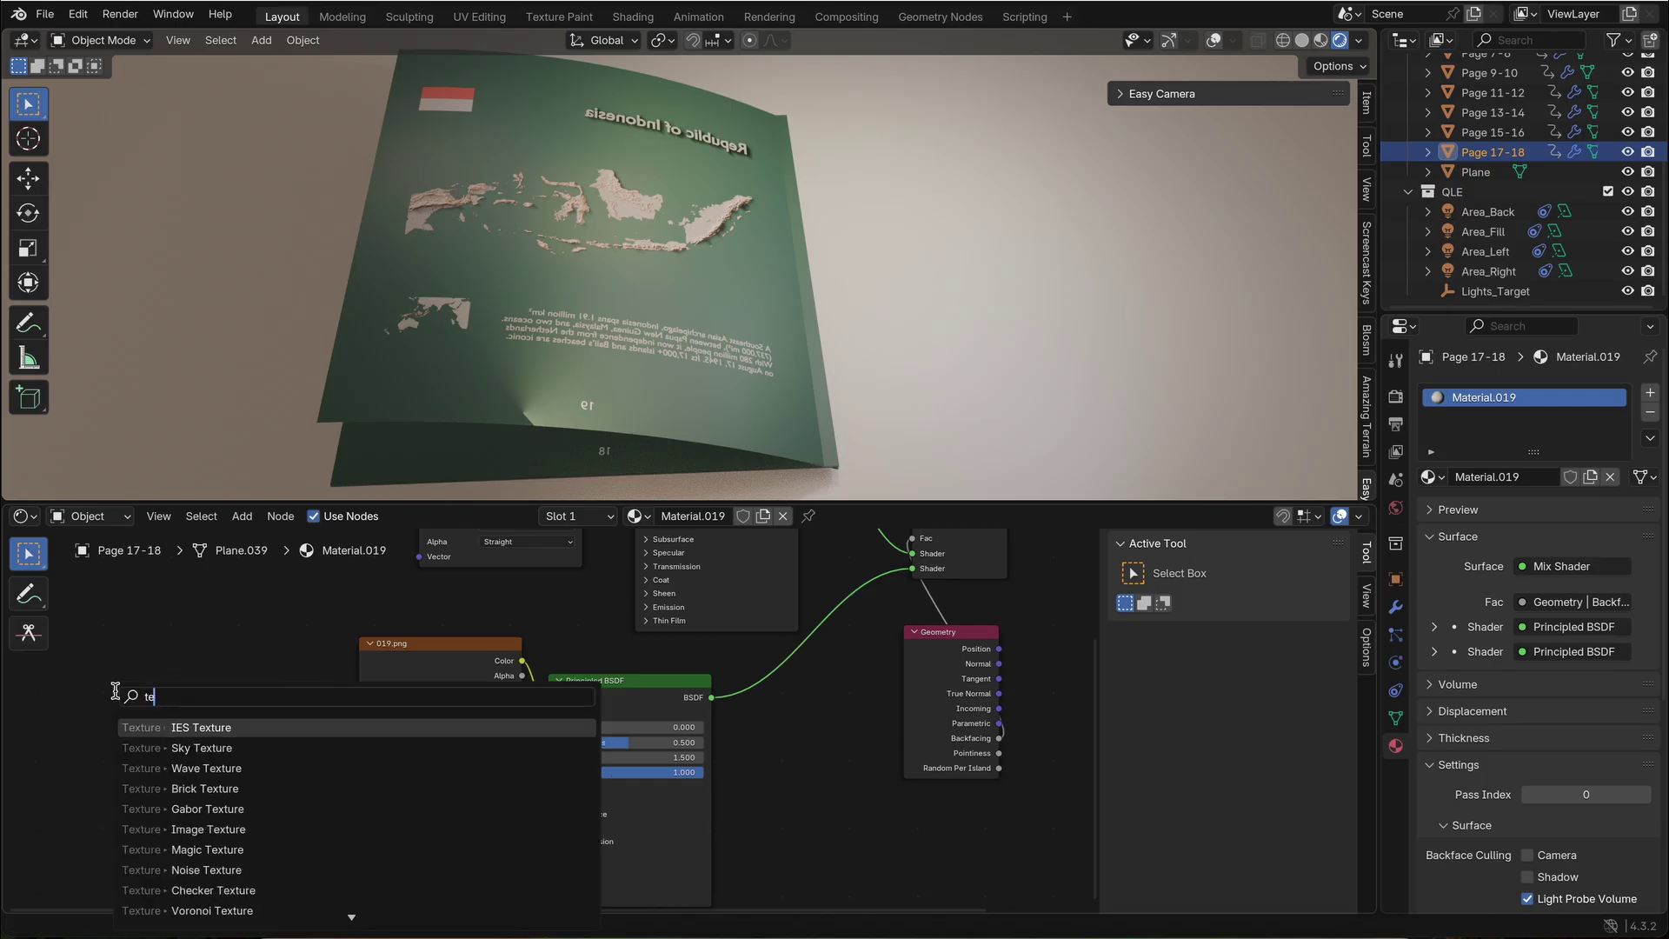
type(" co")
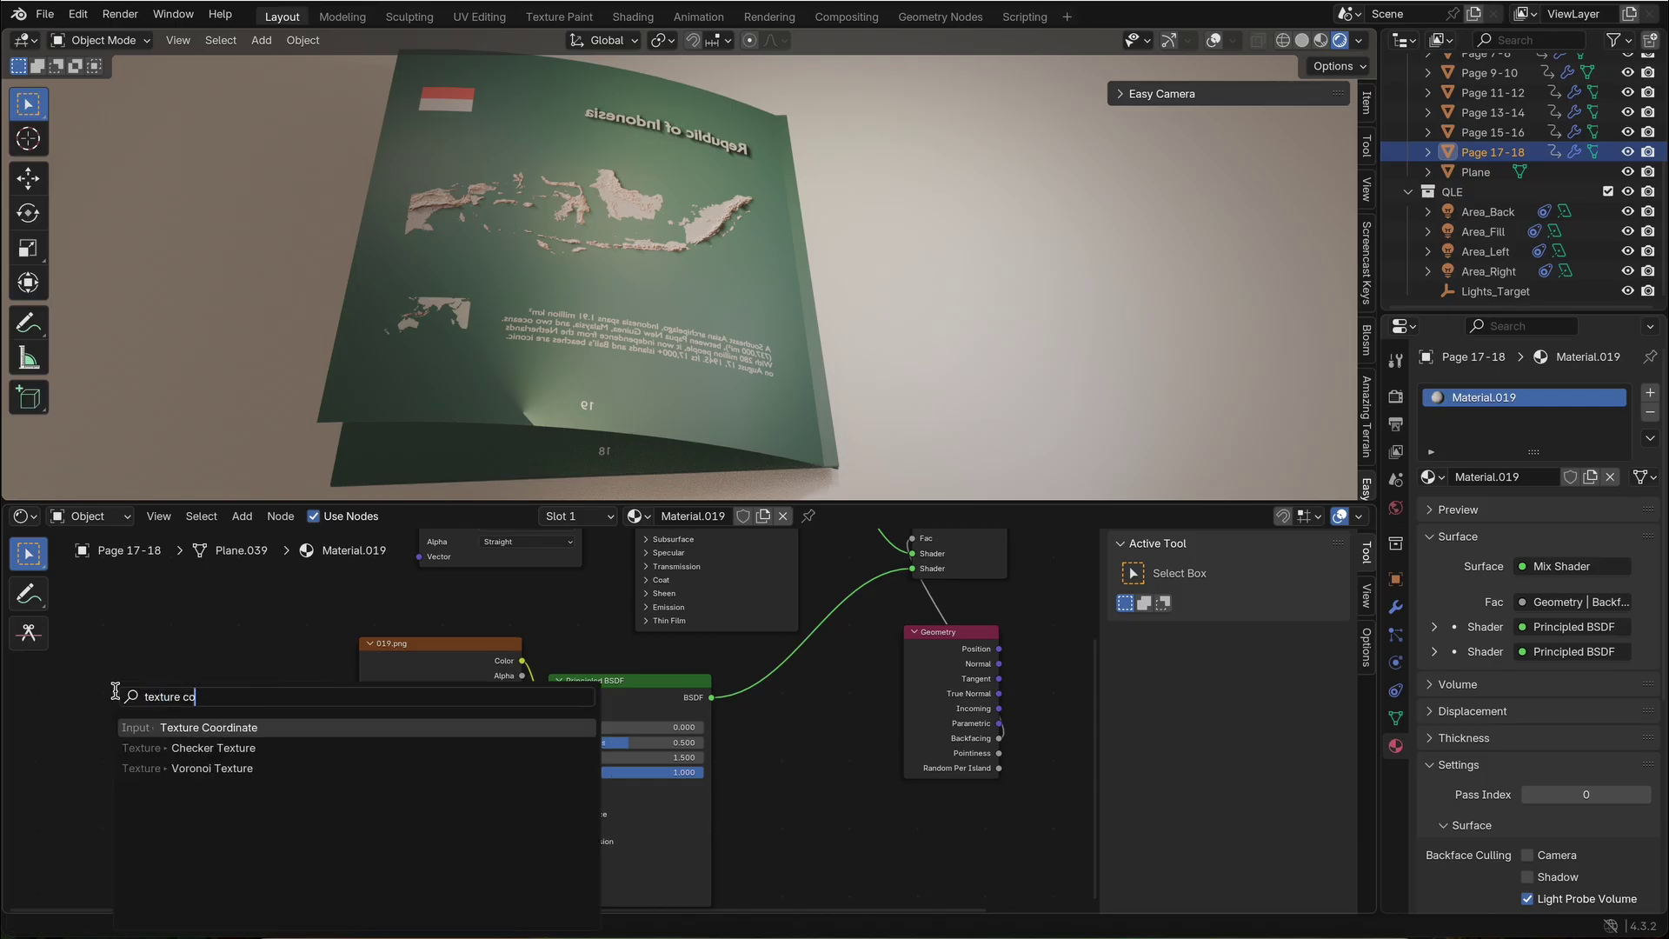
left_click(156, 734)
left_click(111, 709)
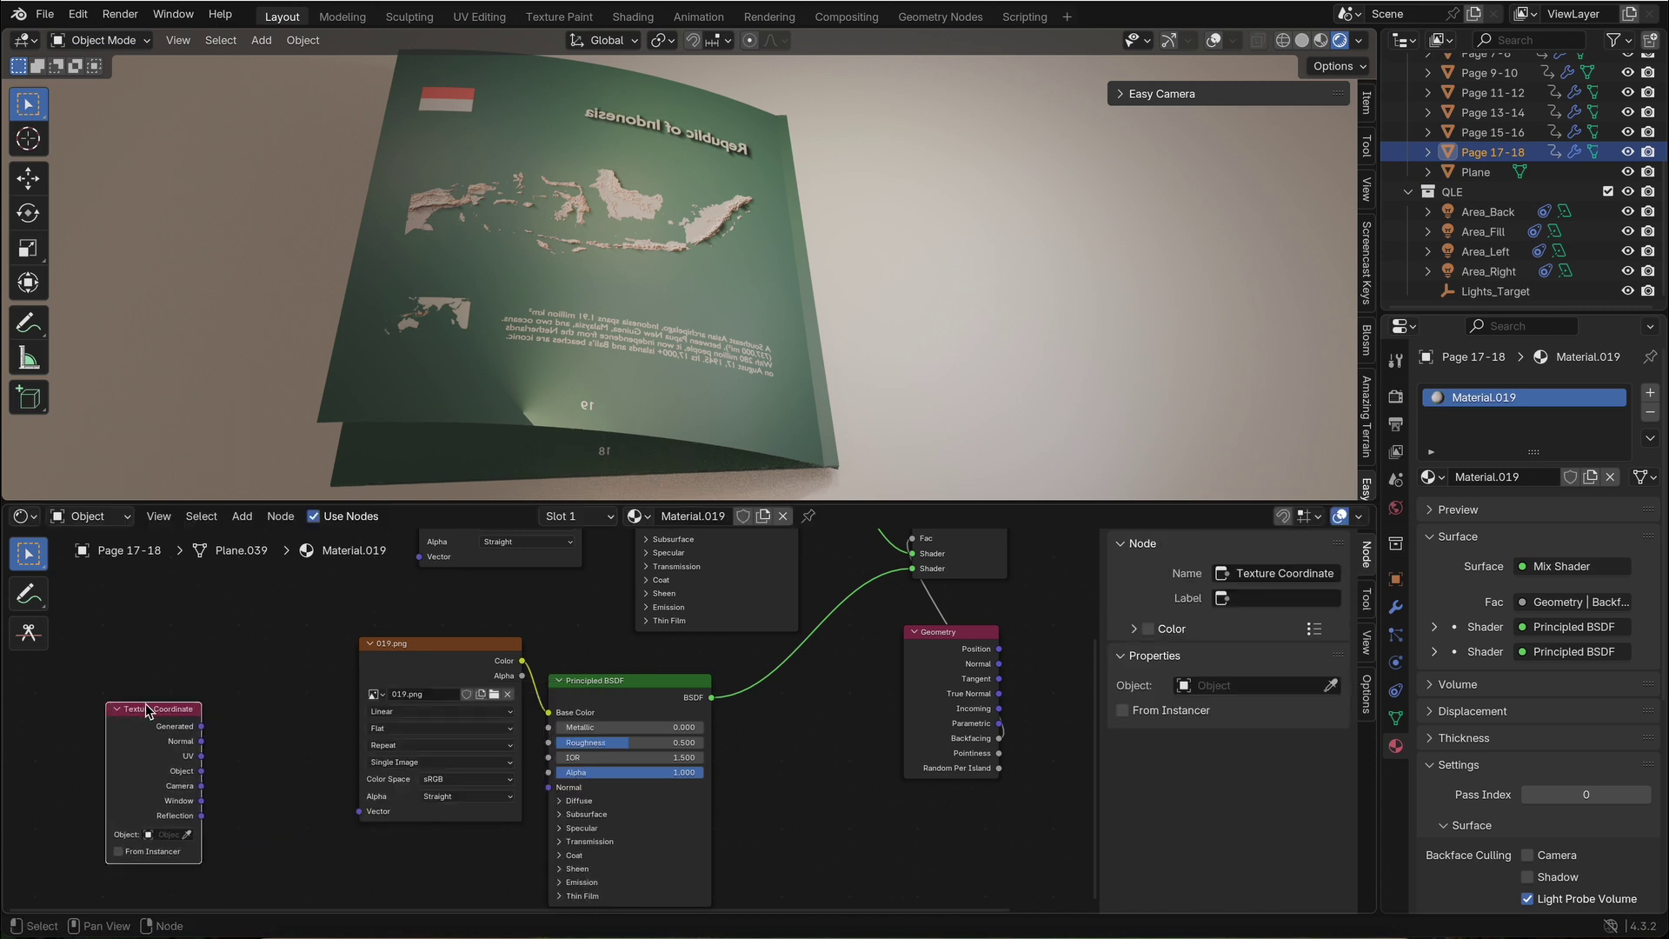
key("shift+space")
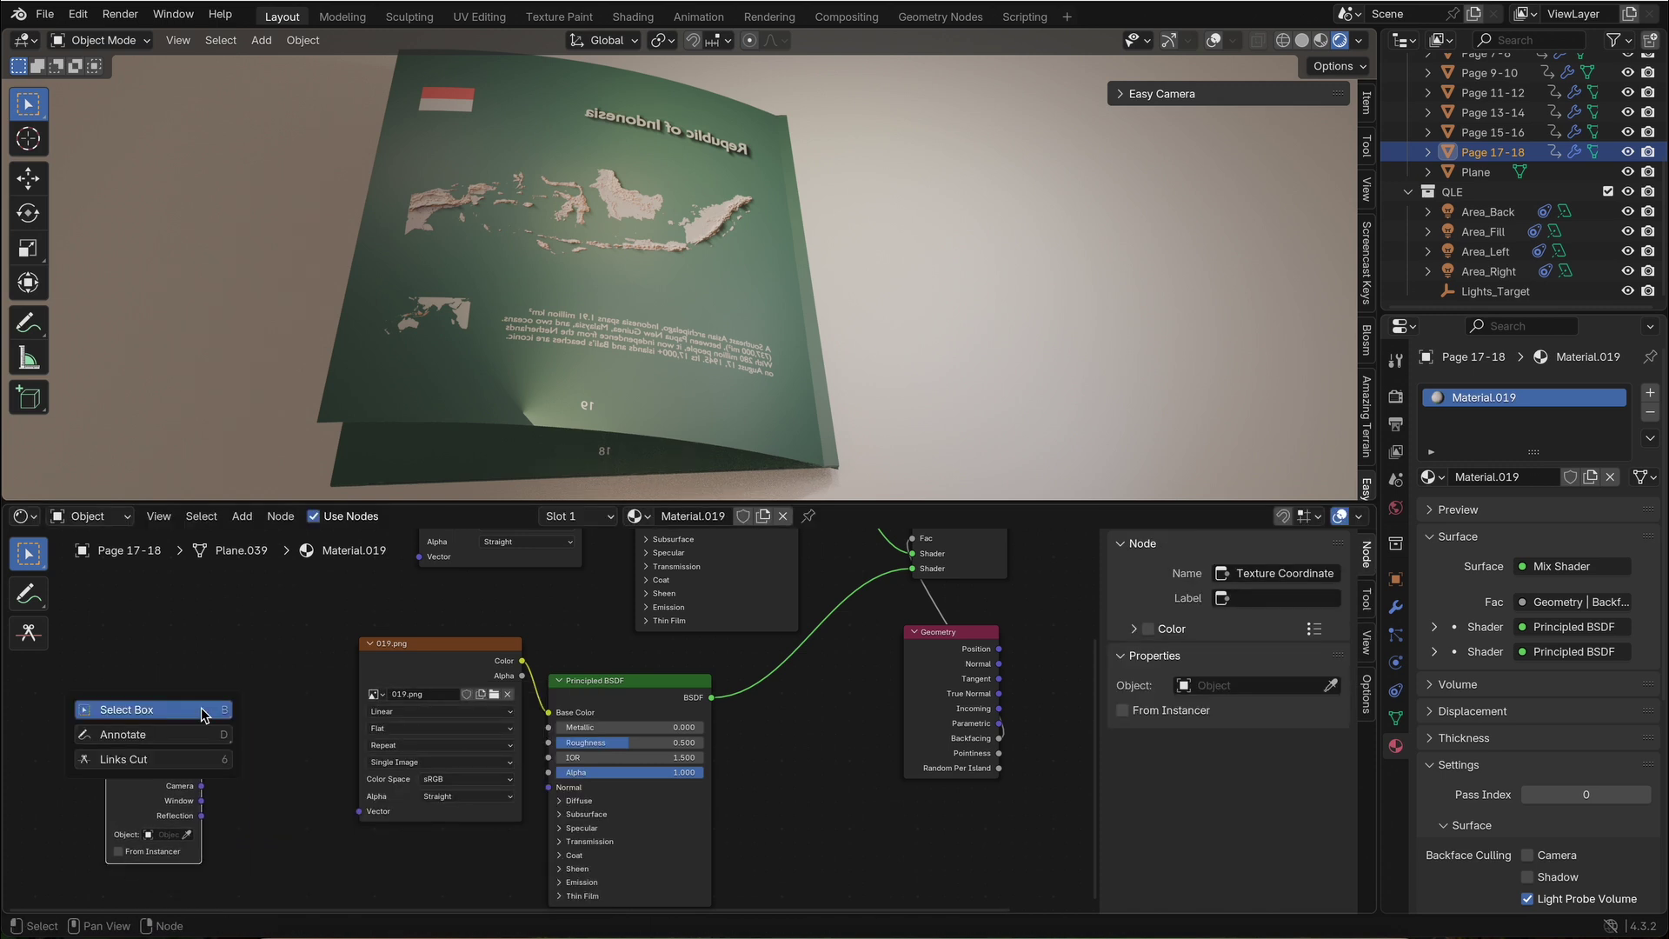
Add a Mapping node beside Texture Coordinate and connect the UV output into it.
left_click(203, 714)
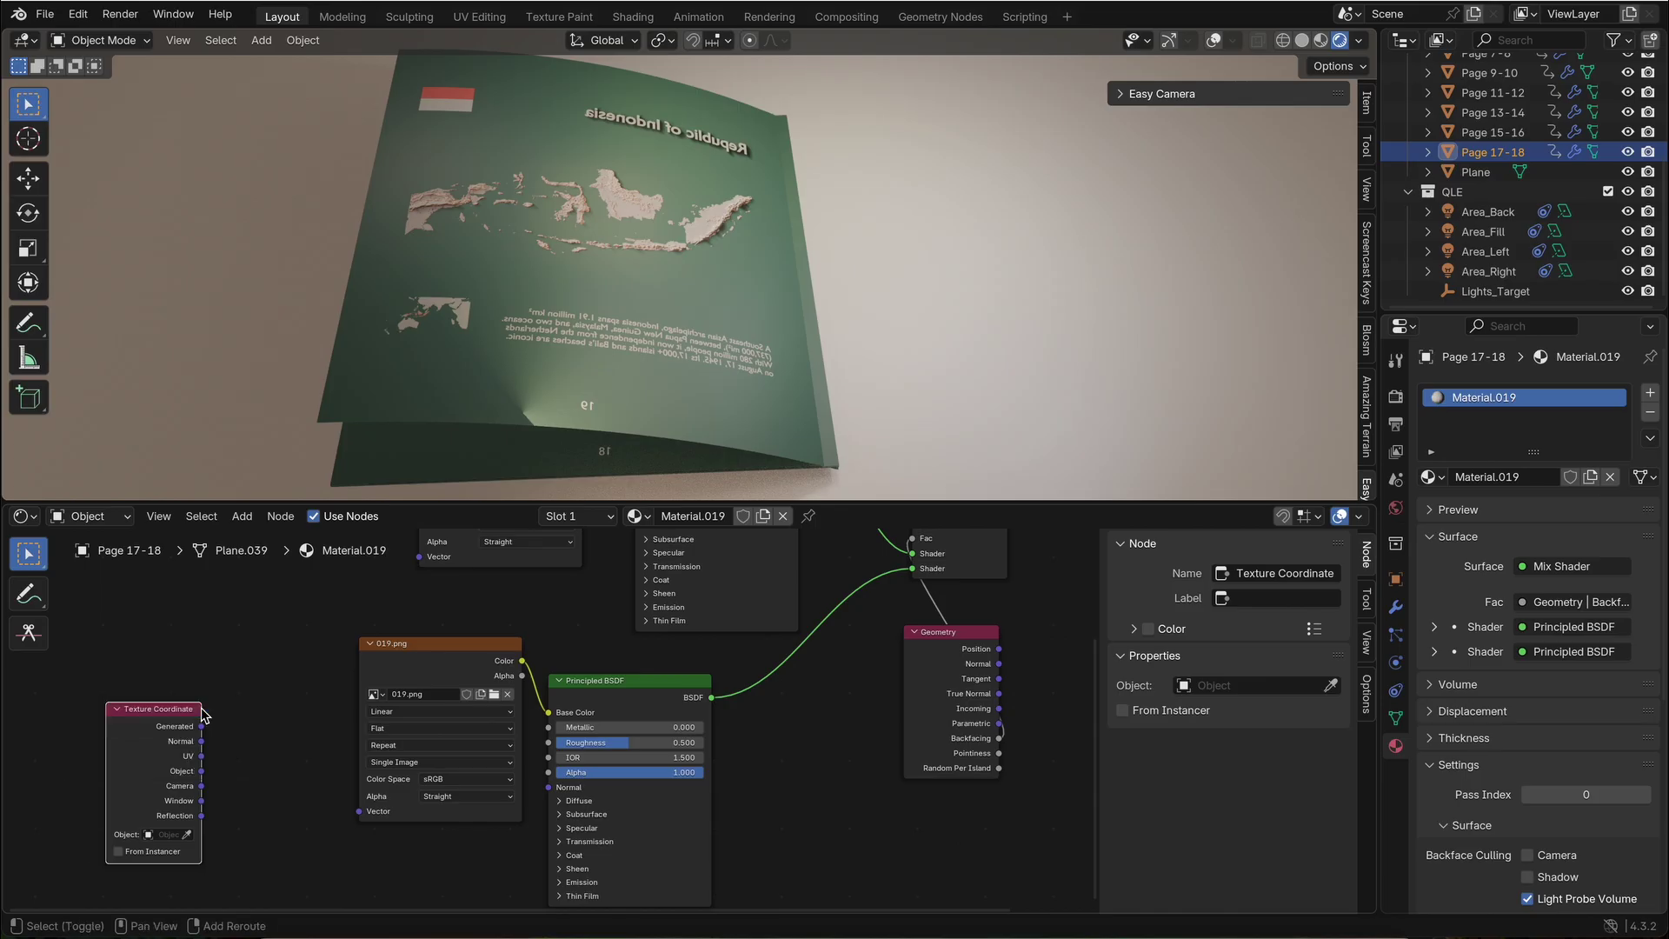
key("shift+a")
type("map")
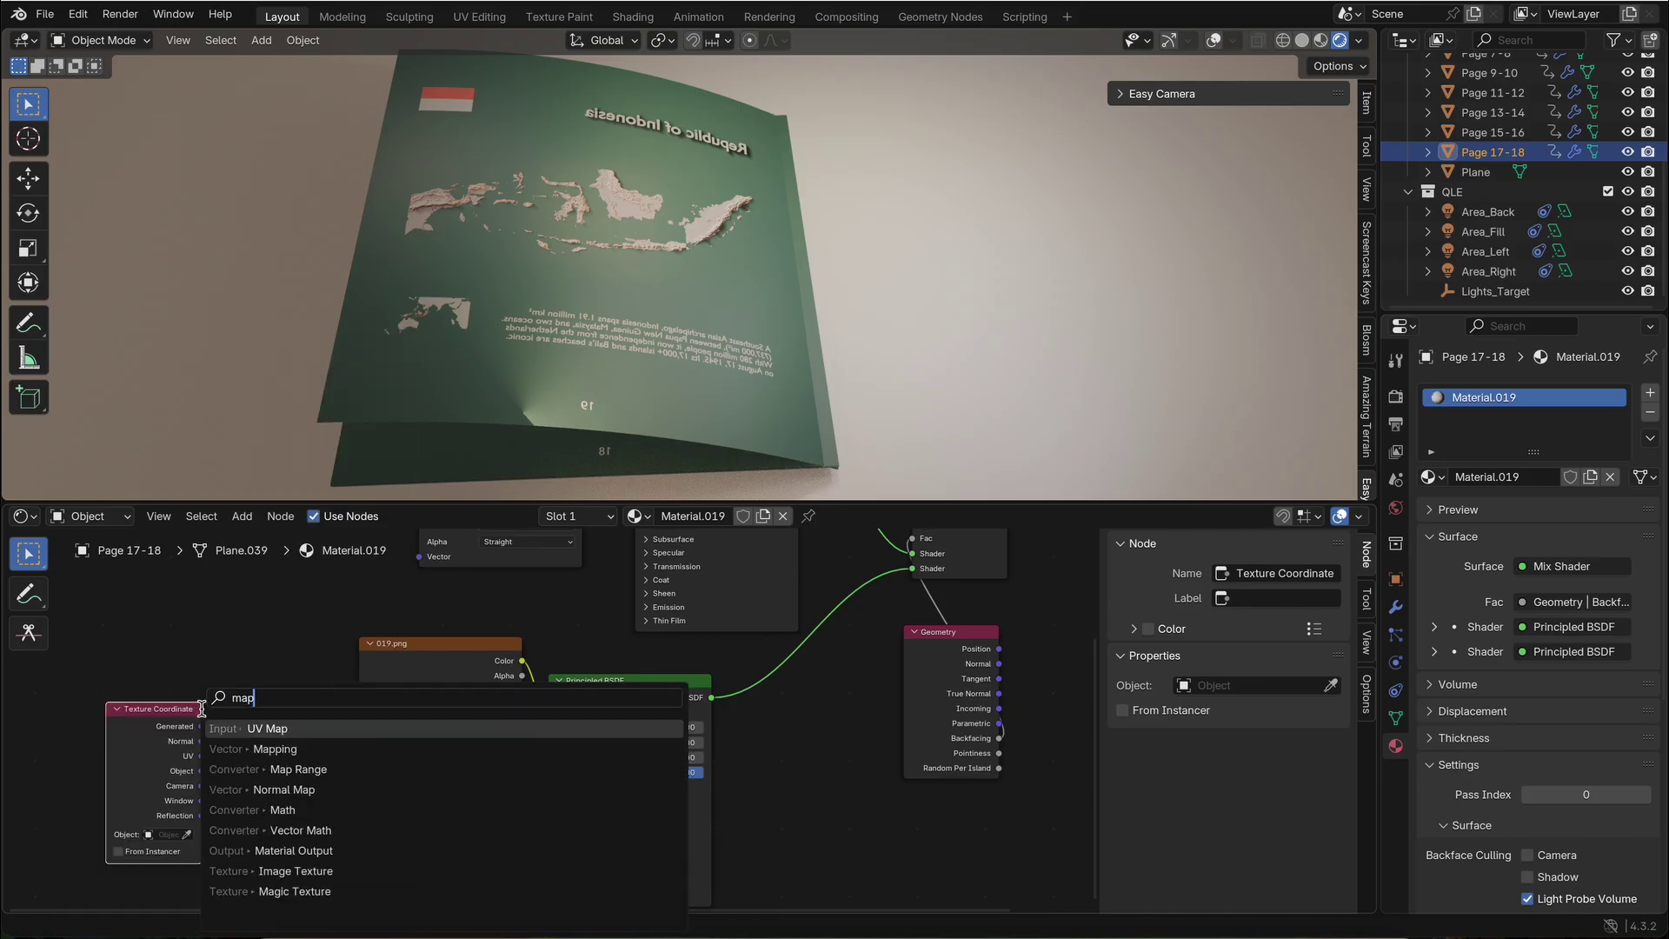
left_click(275, 748)
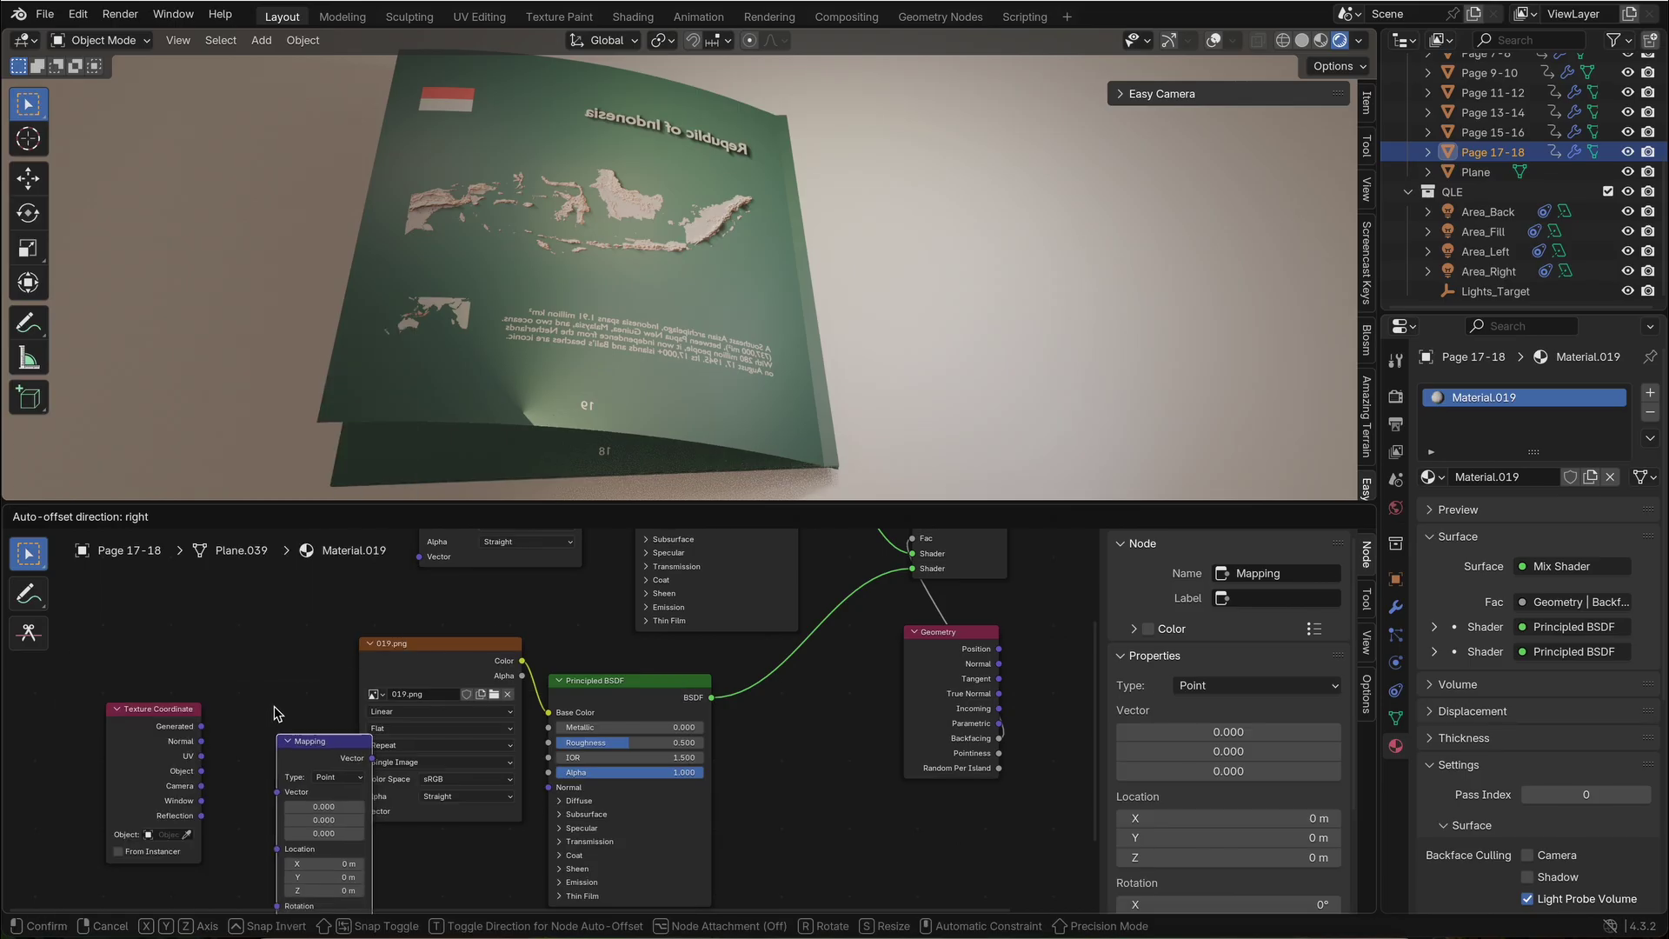
left_click(228, 665)
left_click_drag(183, 710, 126, 707)
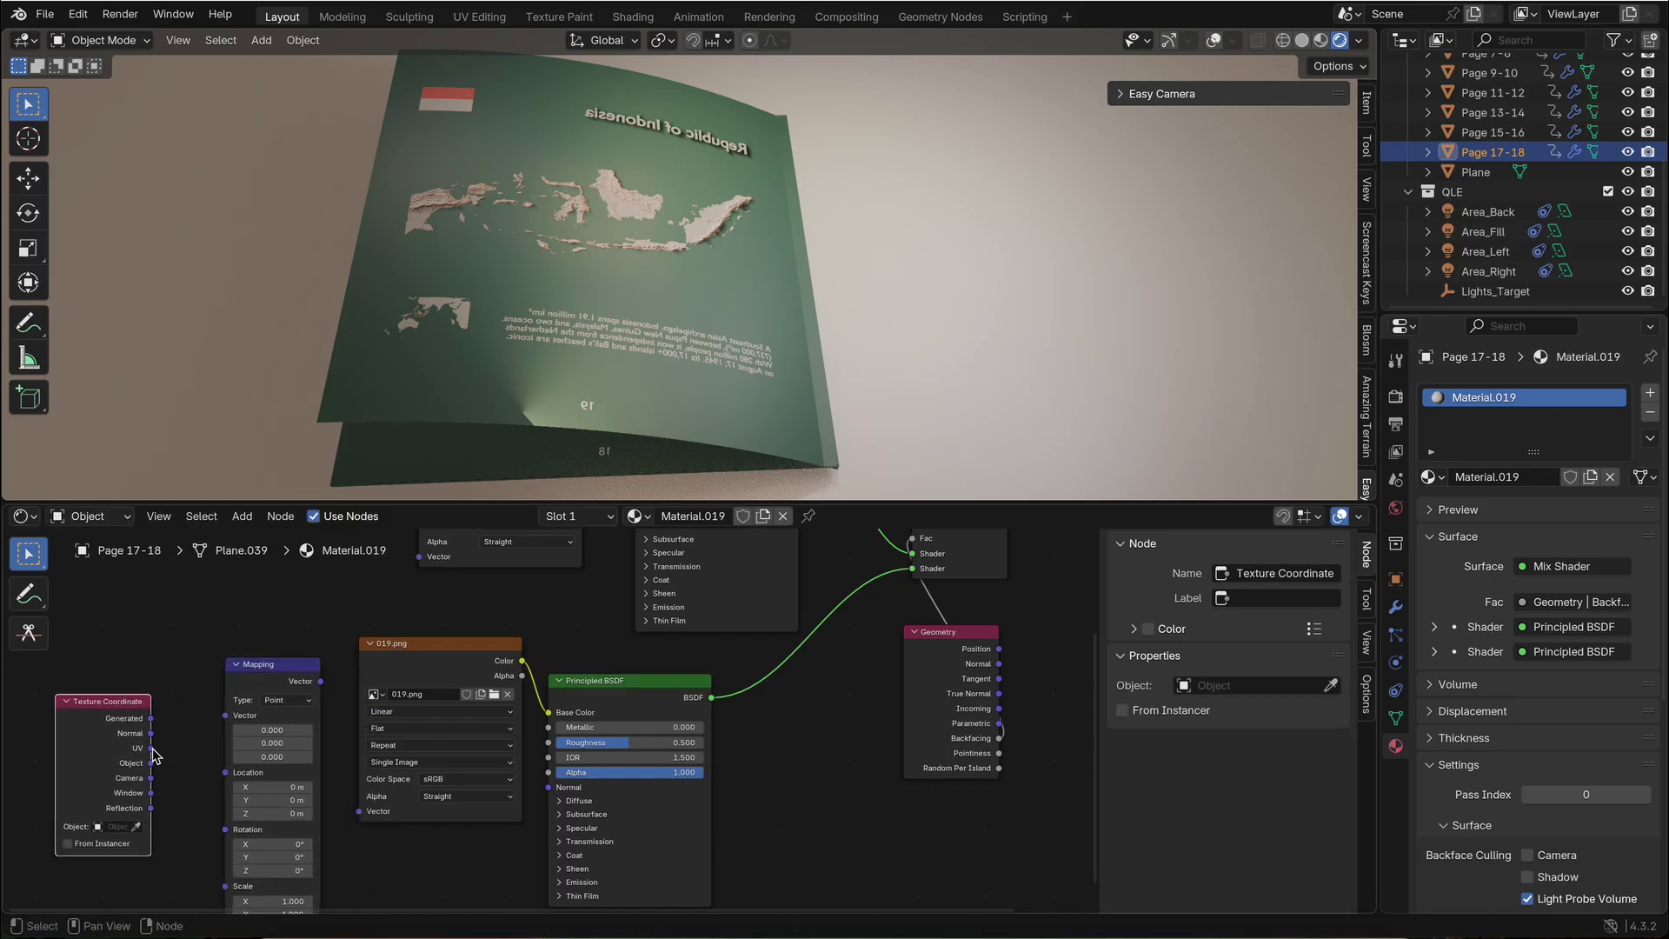
mouse_move(152, 749)
left_mouse_down()
mouse_move(219, 726)
mouse_move(253, 679)
mouse_move(360, 811)
left_mouse_up()
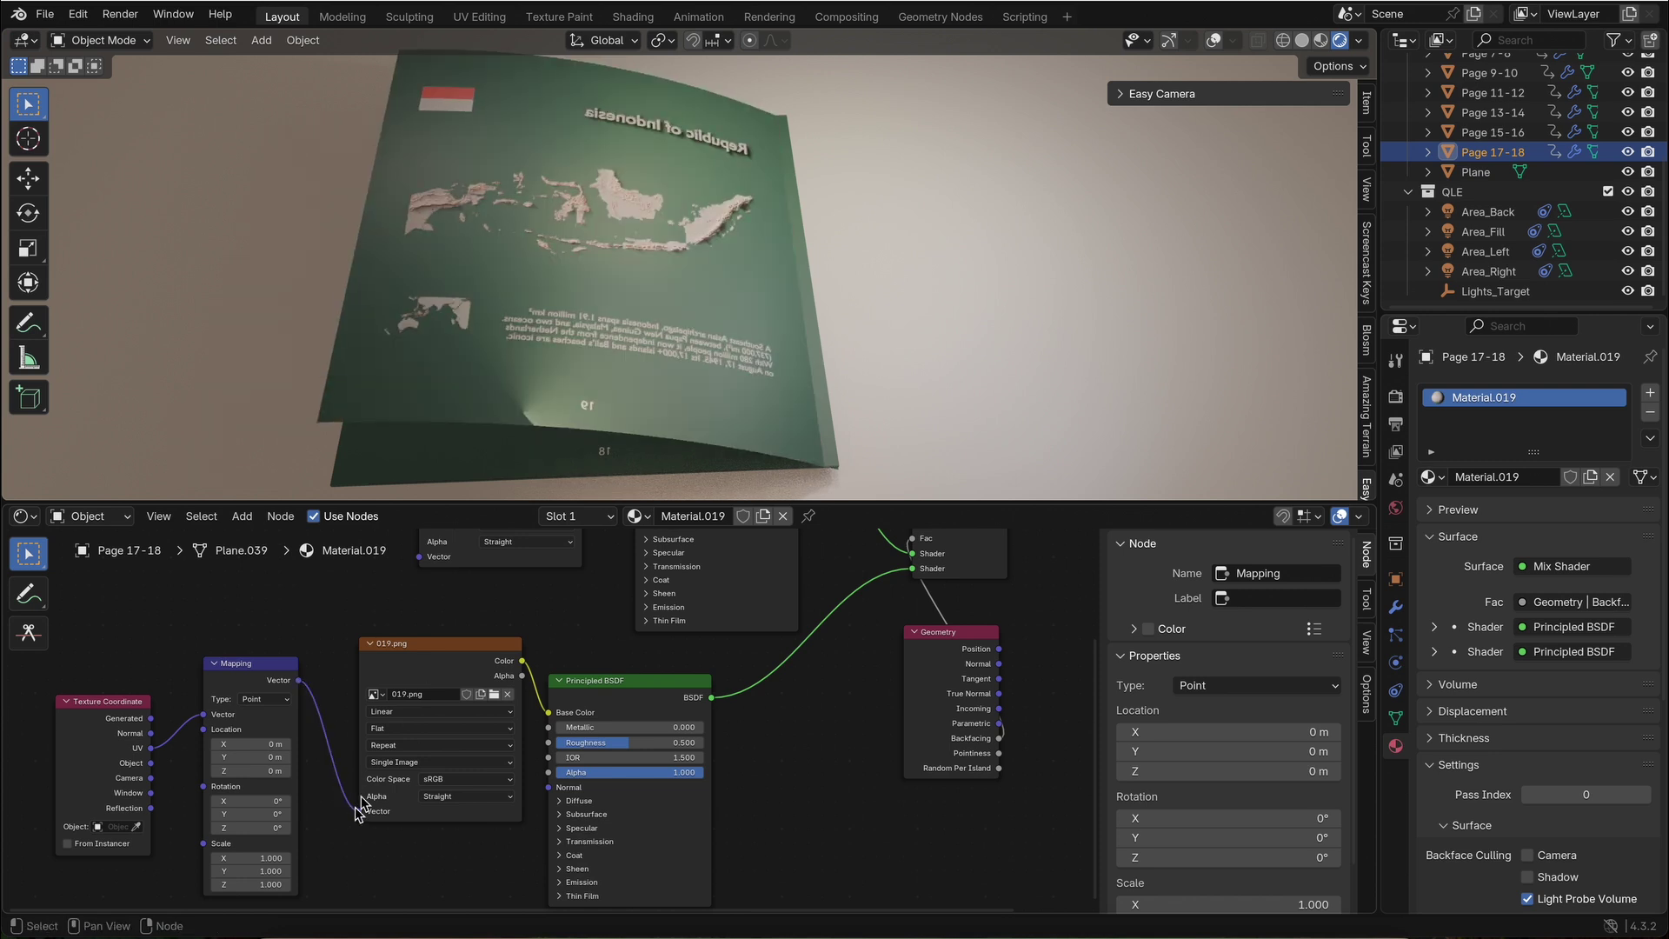
Set the Mapping node's X scale to -1.
left_click(254, 858)
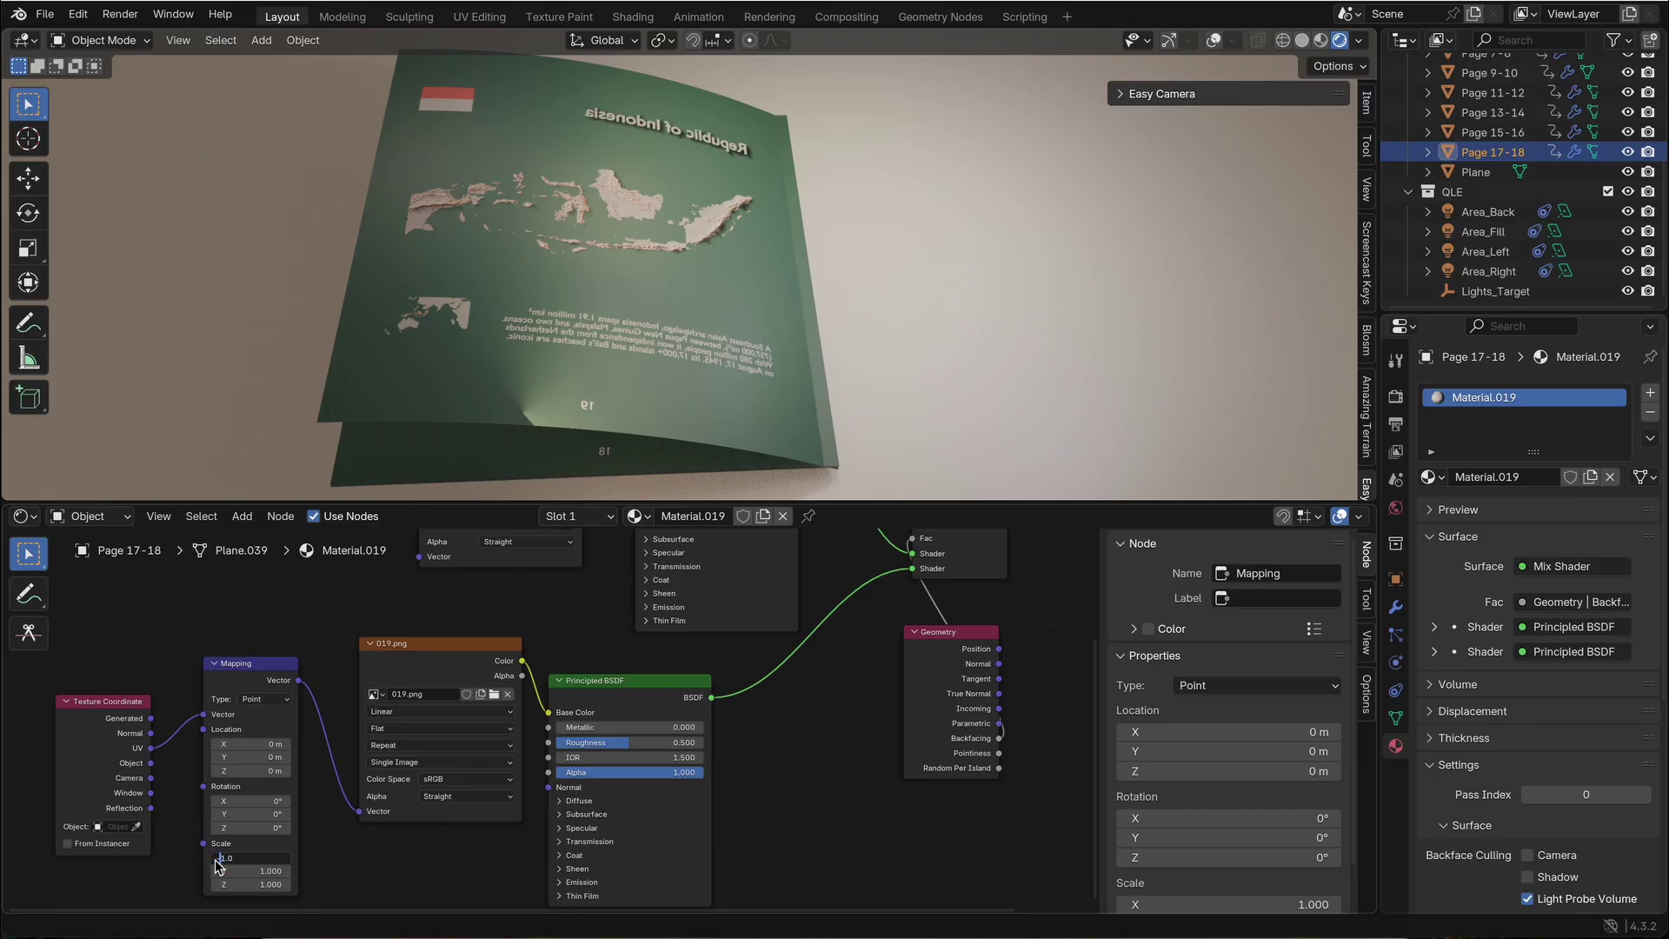
key("Return")
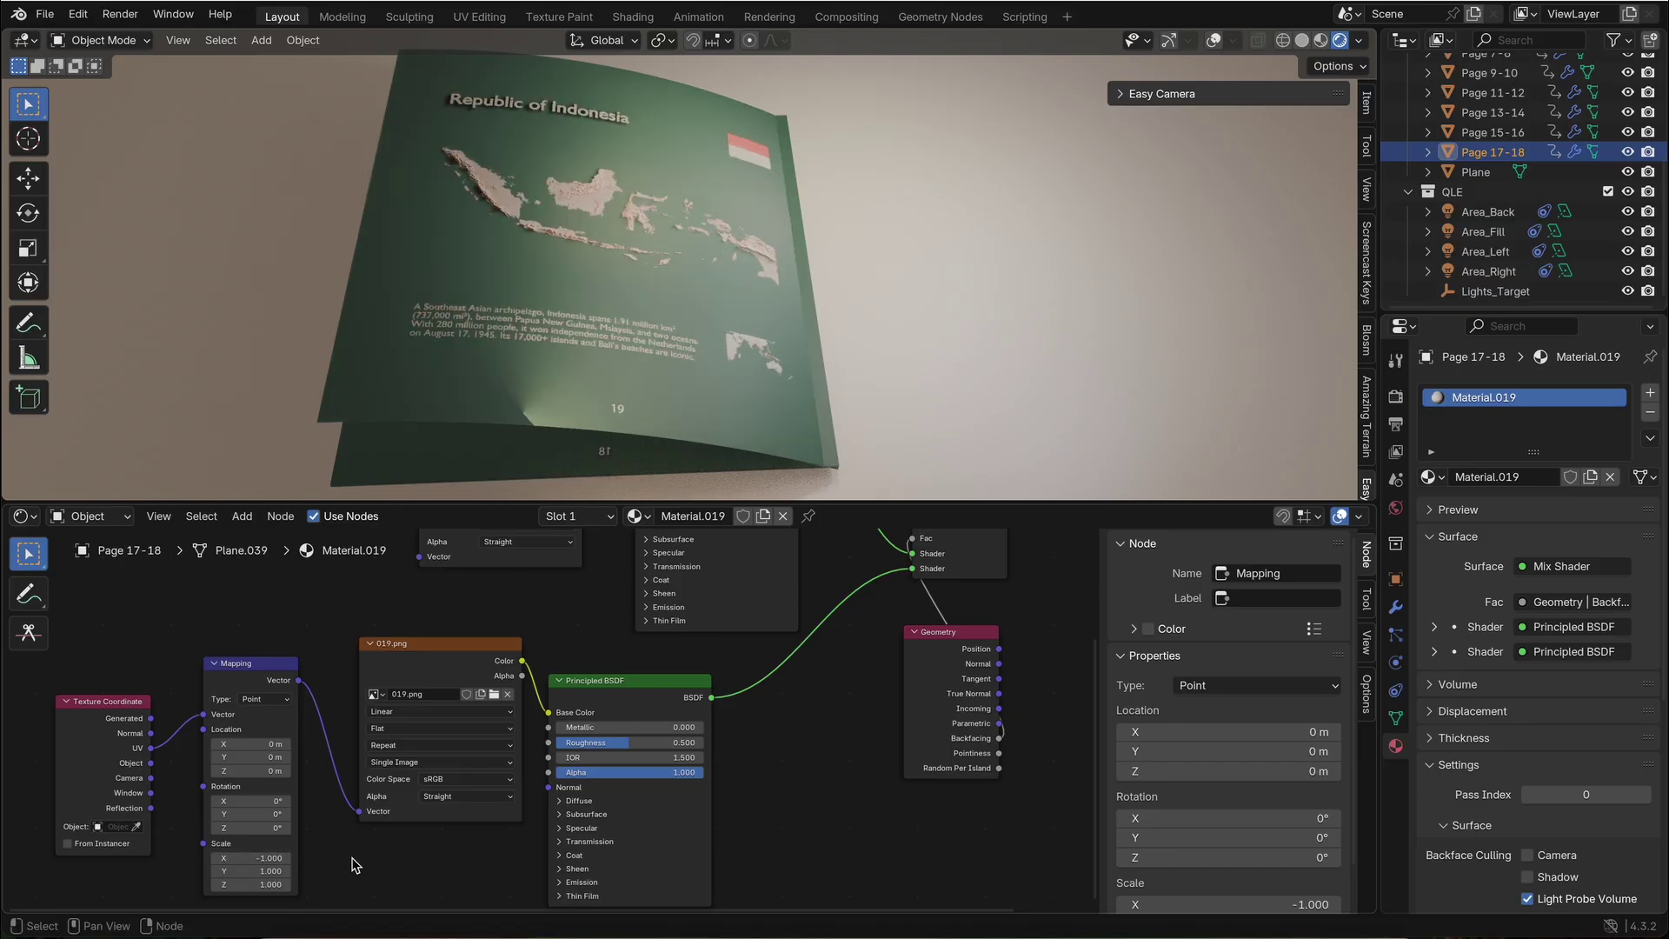